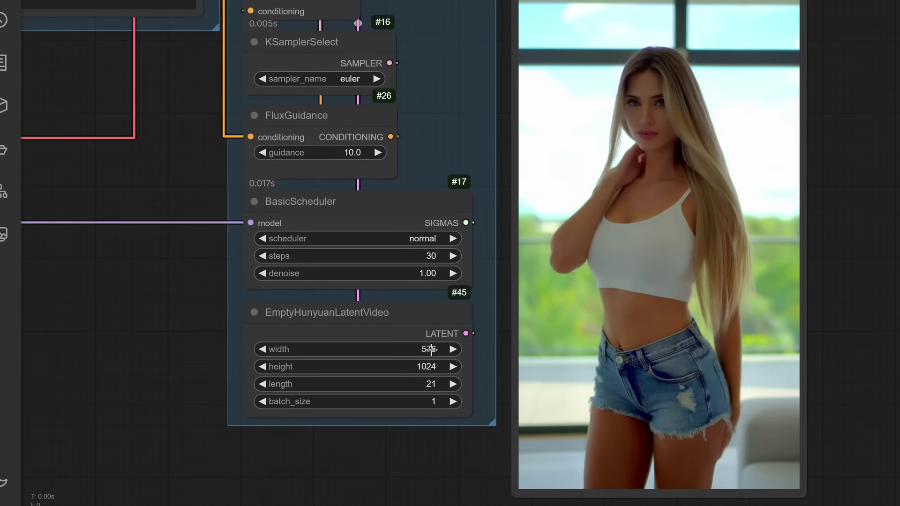
Step: Zoom out from the EmptyHunyuanLatentVideo node (576×1024, 21 frames) to show the whole workflow and Video Combine preview
{"action": "left_click", "coordinate": [431, 349]}
{"action": "left_click", "coordinate": [379, 321]}
{"action": "scroll", "coordinate": [388, 342], "scroll_direction": "up", "scroll_amount": 4}
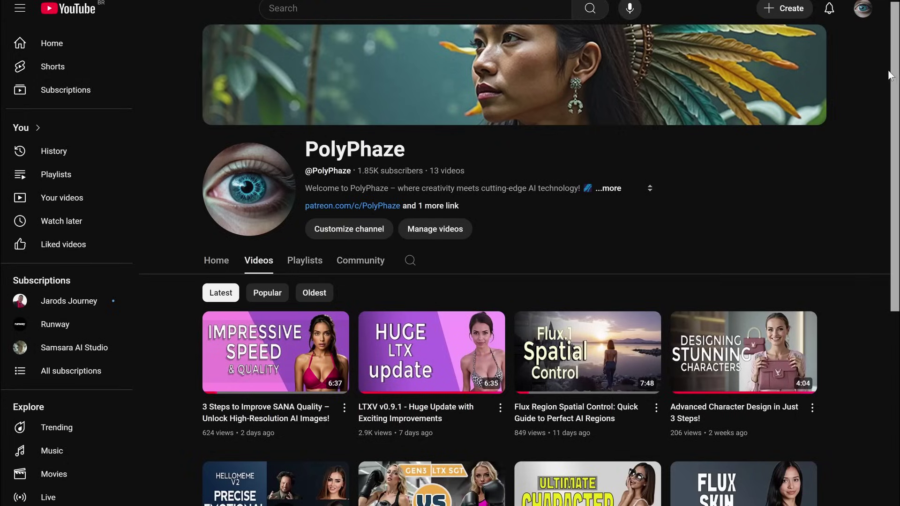
{"action": "left_click_drag", "start_coordinate": [889, 75], "coordinate": [889, 140]}
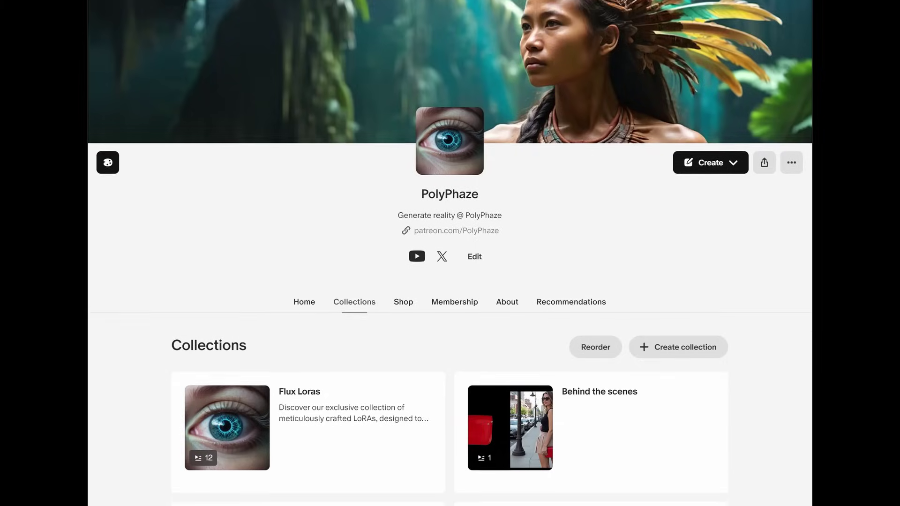
{"action": "scroll", "coordinate": [450, 281], "scroll_direction": "down", "scroll_amount": 3}
{"action": "scroll", "coordinate": [450, 281], "scroll_direction": "down", "scroll_amount": 2}
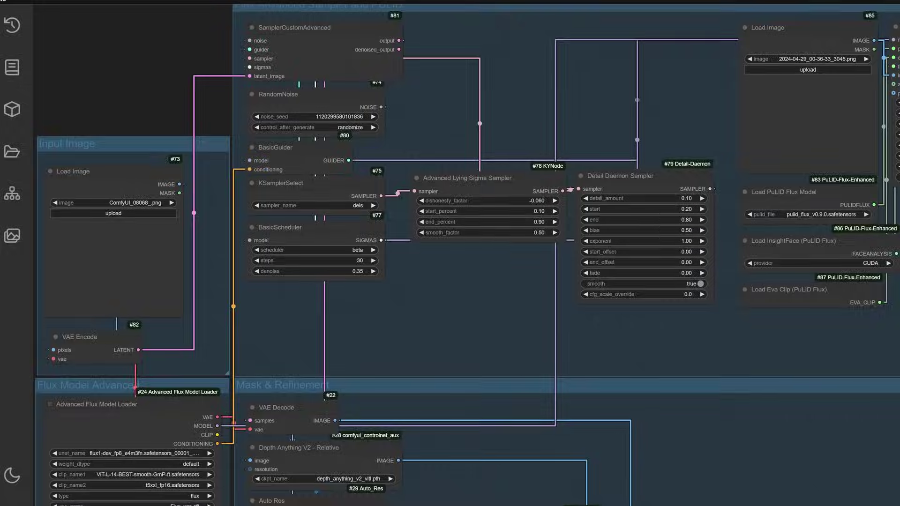
{"action": "scroll", "coordinate": [450, 254], "scroll_direction": "down", "scroll_amount": 2}
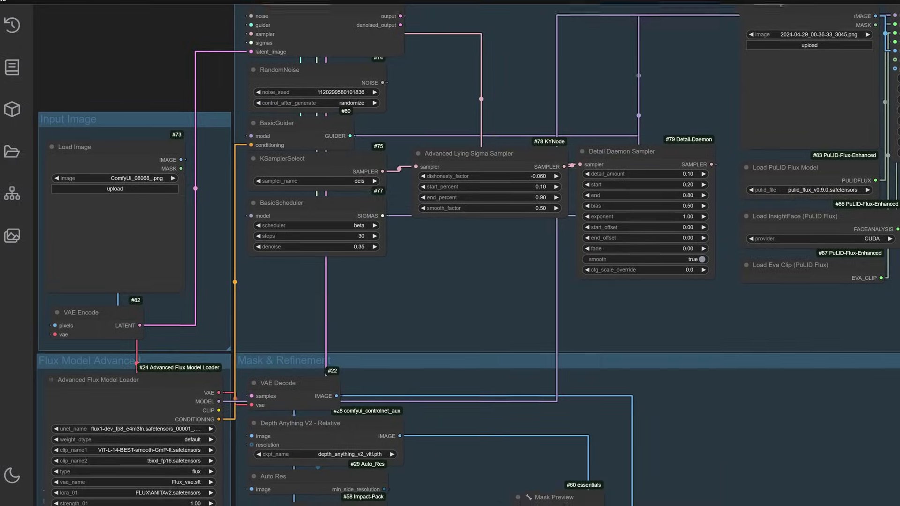
{"action": "scroll", "coordinate": [450, 253], "scroll_direction": "down", "scroll_amount": 1}
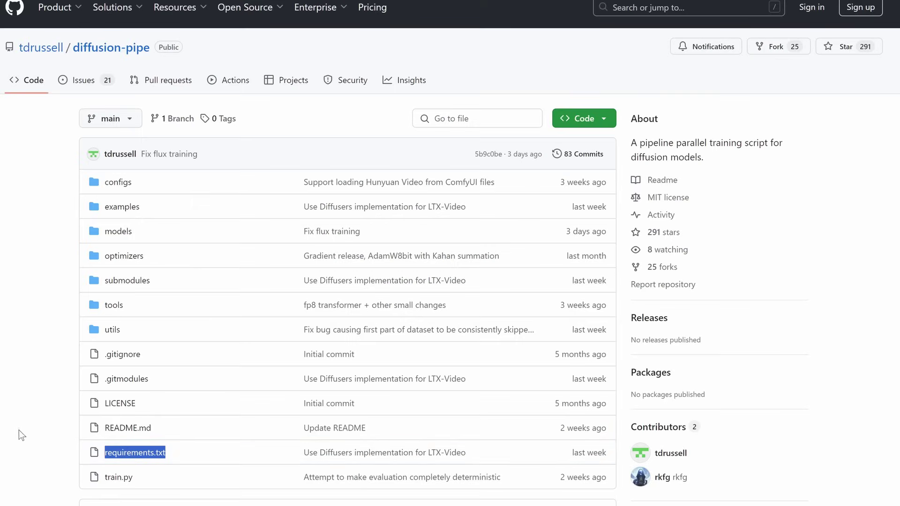
Step: Scroll the diffusion-pipe README to HunyuanVideo and highlight its '24GB of VRAM' requirement
{"action": "left_click", "coordinate": [21, 435]}
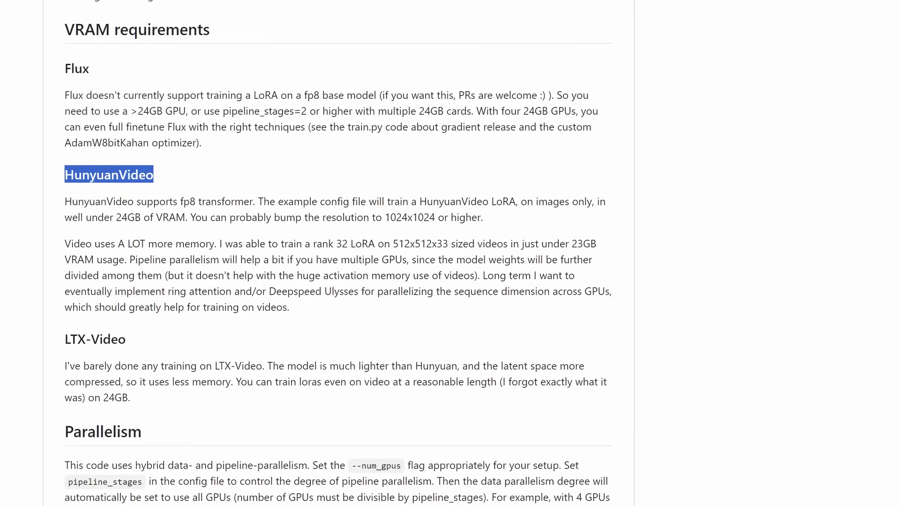
{"action": "scroll", "coordinate": [338, 258], "scroll_direction": "down", "scroll_amount": 2}
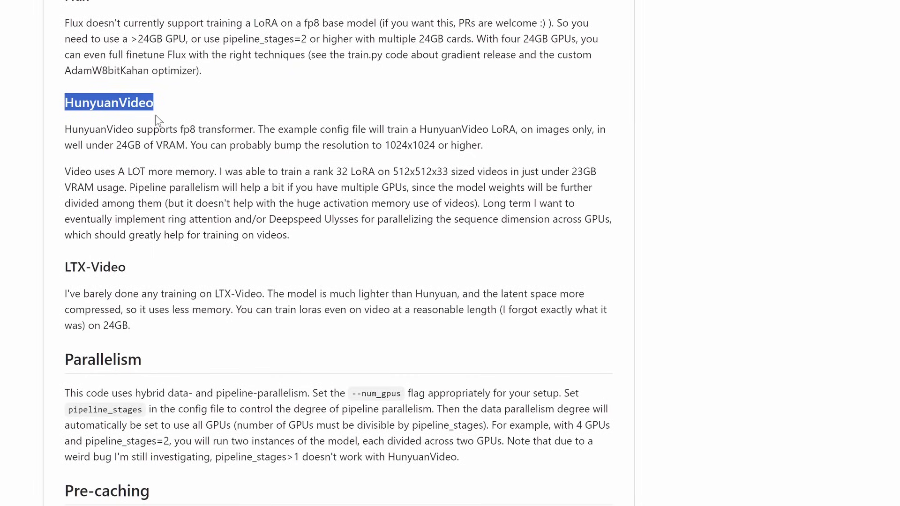
{"action": "left_click", "coordinate": [162, 129]}
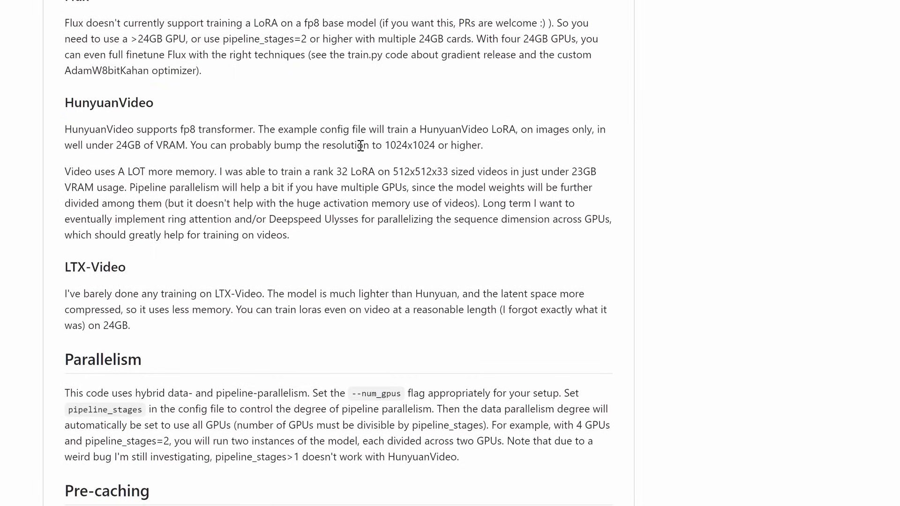
{"action": "left_click_drag", "start_coordinate": [109, 142], "coordinate": [186, 140]}
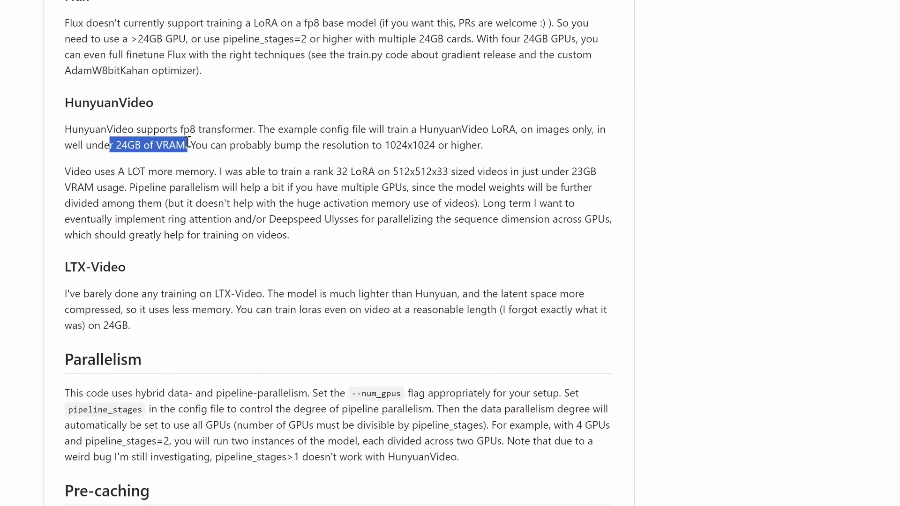
{"action": "left_click", "coordinate": [374, 142]}
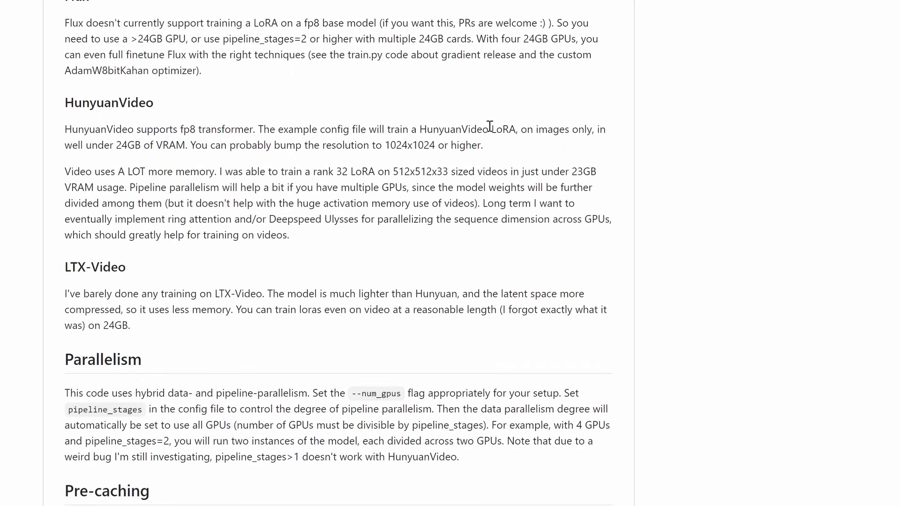
{"action": "left_click_drag", "start_coordinate": [534, 129], "coordinate": [567, 130]}
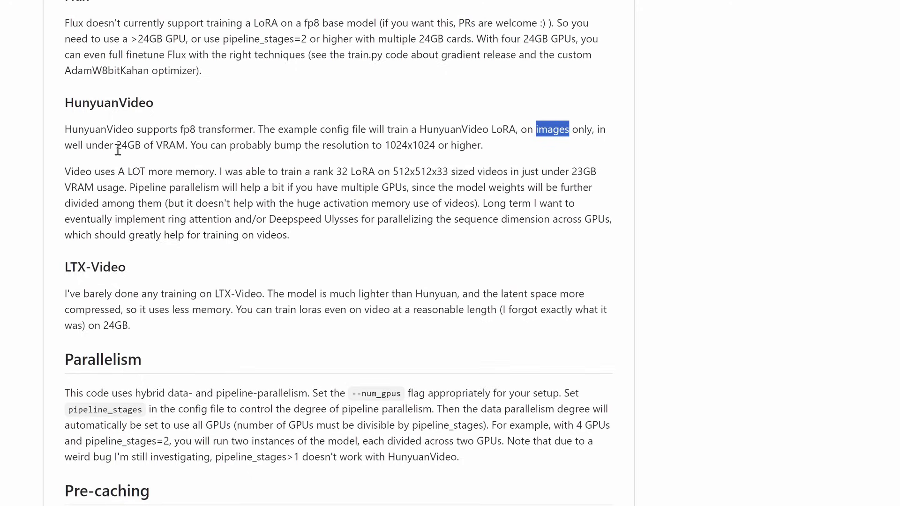
{"action": "left_click_drag", "start_coordinate": [116, 146], "coordinate": [184, 147]}
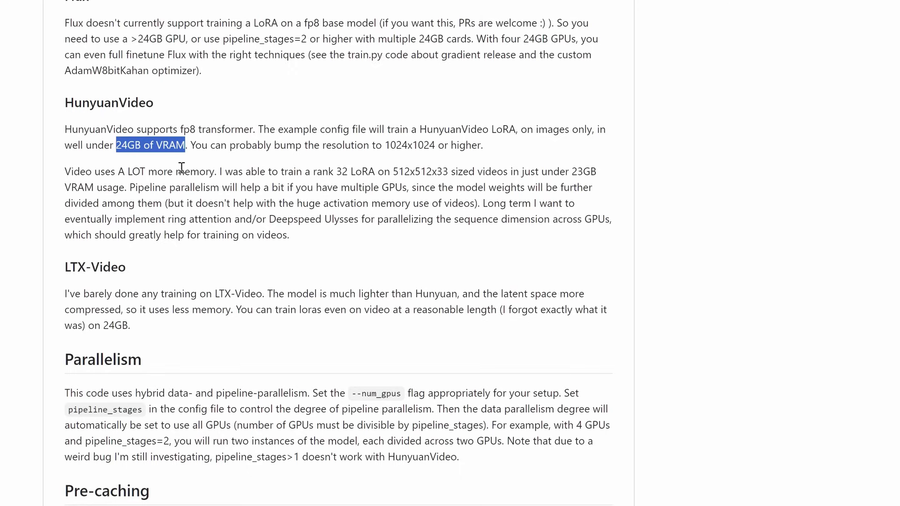
{"action": "scroll", "coordinate": [177, 181], "scroll_direction": "down", "scroll_amount": 1}
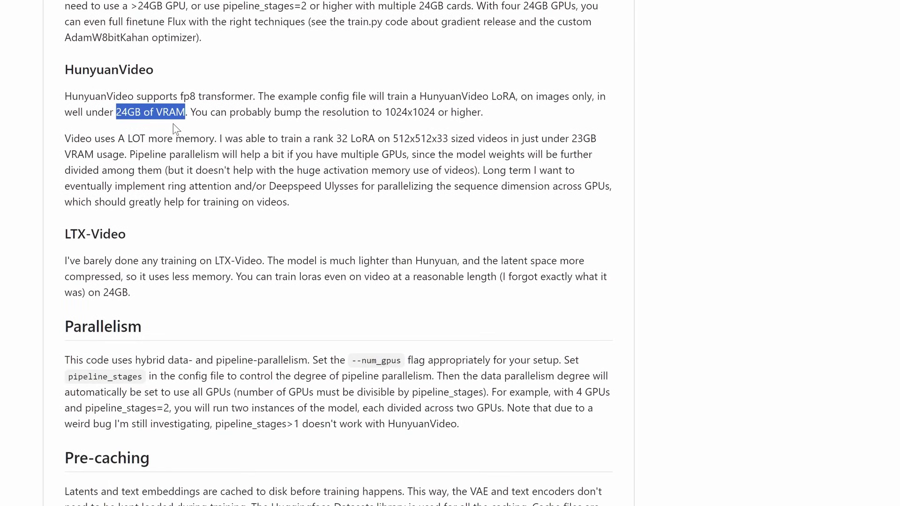
{"action": "left_click", "coordinate": [558, 266]}
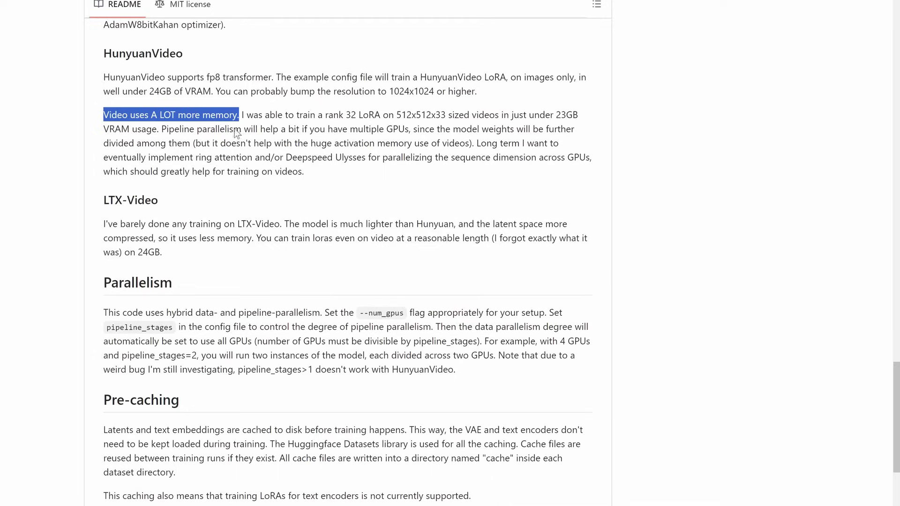
{"action": "left_click", "coordinate": [227, 143]}
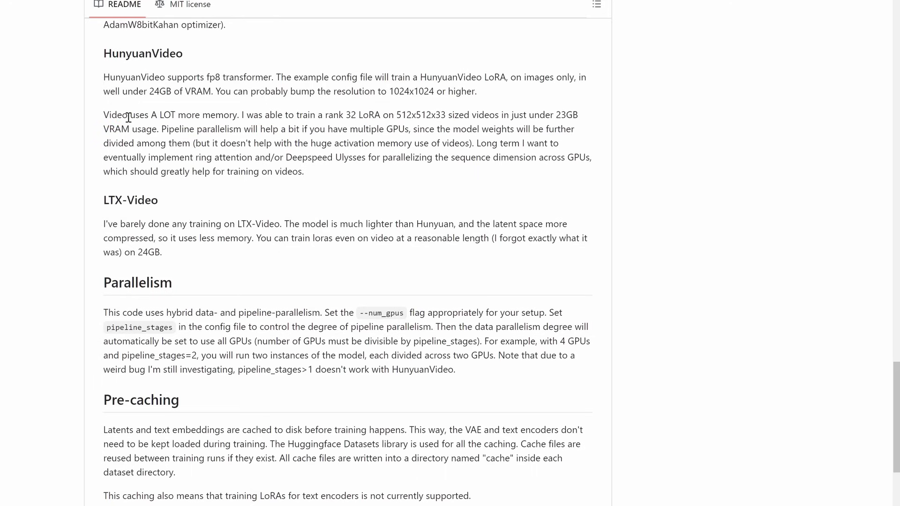
{"action": "scroll", "coordinate": [180, 304], "scroll_direction": "down", "scroll_amount": 6}
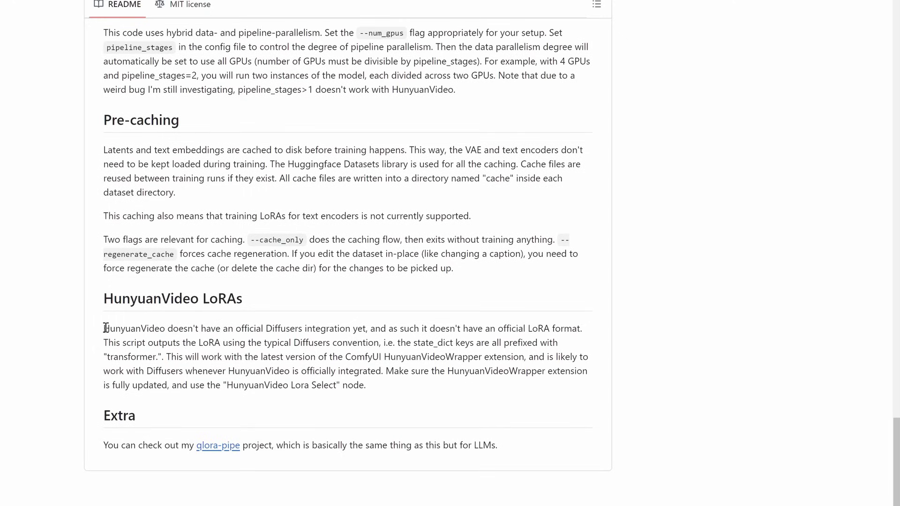
{"action": "scroll", "coordinate": [105, 327], "scroll_direction": "up", "scroll_amount": 6}
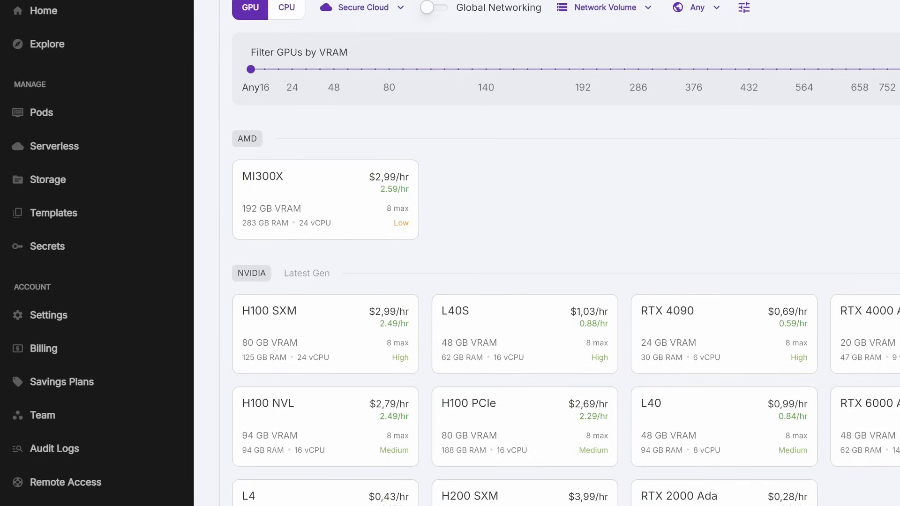
{"action": "scroll", "coordinate": [566, 253], "scroll_direction": "down", "scroll_amount": 3}
Step: Select the A100 PCIe GPU for the pod on the RunPod Deploy page
{"action": "scroll", "coordinate": [565, 253], "scroll_direction": "down", "scroll_amount": 2}
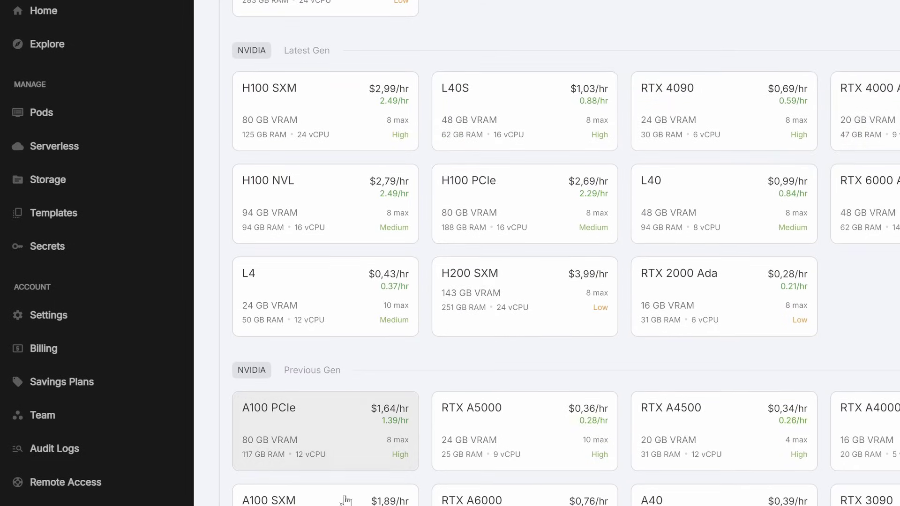
{"action": "left_click", "coordinate": [335, 414]}
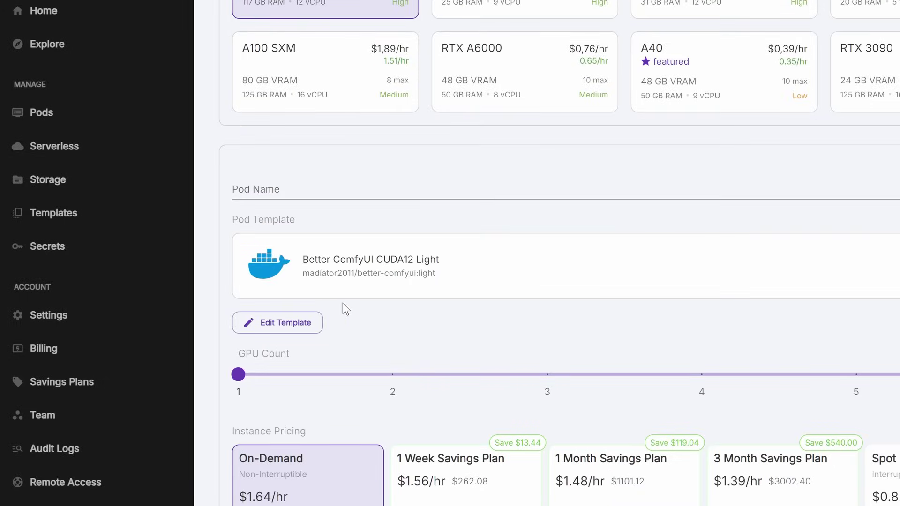
{"action": "scroll", "coordinate": [342, 303], "scroll_direction": "down", "scroll_amount": 1}
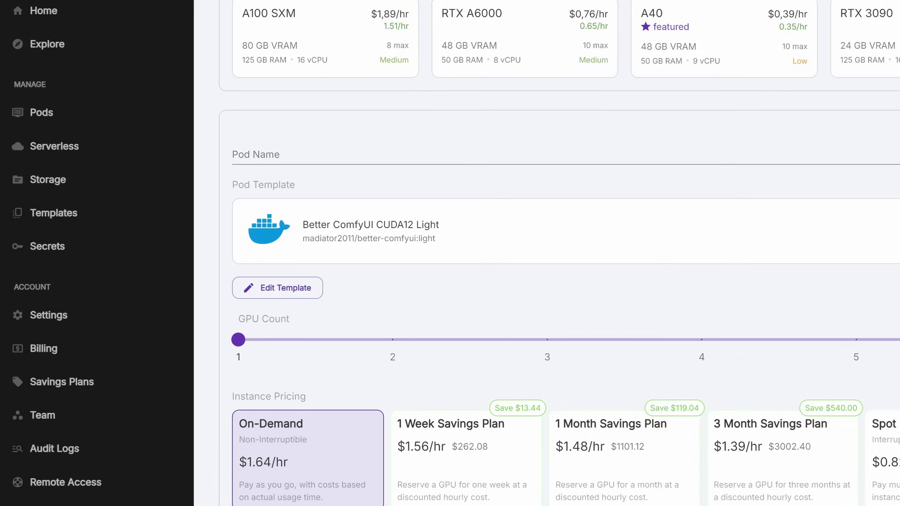
{"action": "scroll", "coordinate": [434, 273], "scroll_direction": "up", "scroll_amount": 2}
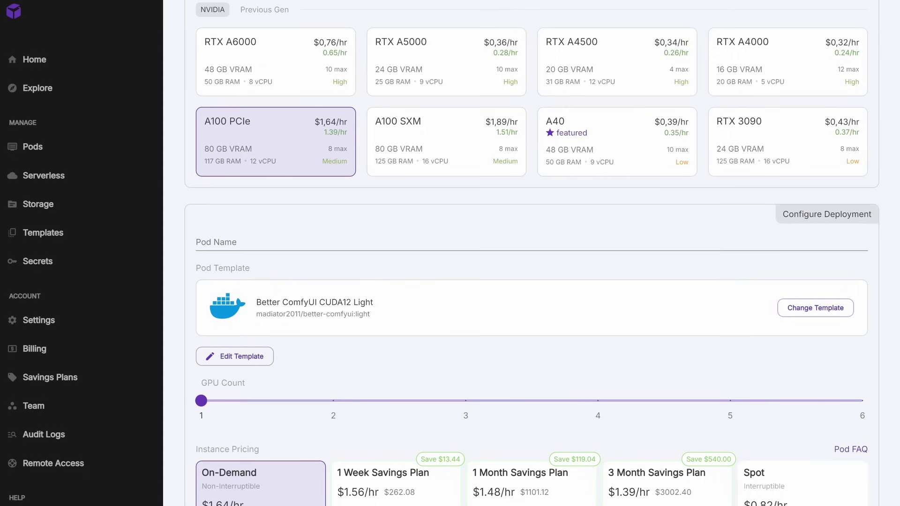
{"action": "scroll", "coordinate": [834, 406], "scroll_direction": "up", "scroll_amount": 2}
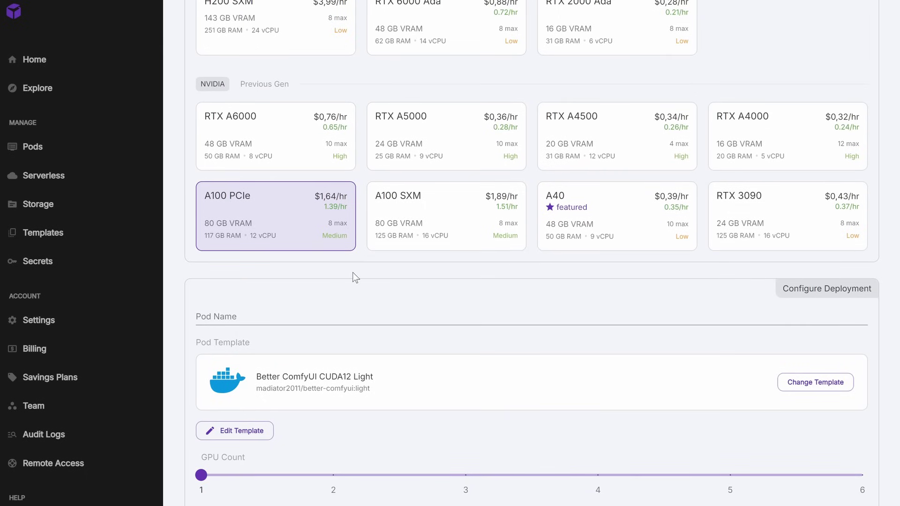
{"action": "scroll", "coordinate": [353, 276], "scroll_direction": "up", "scroll_amount": 1}
{"action": "scroll", "coordinate": [352, 302], "scroll_direction": "up", "scroll_amount": 4}
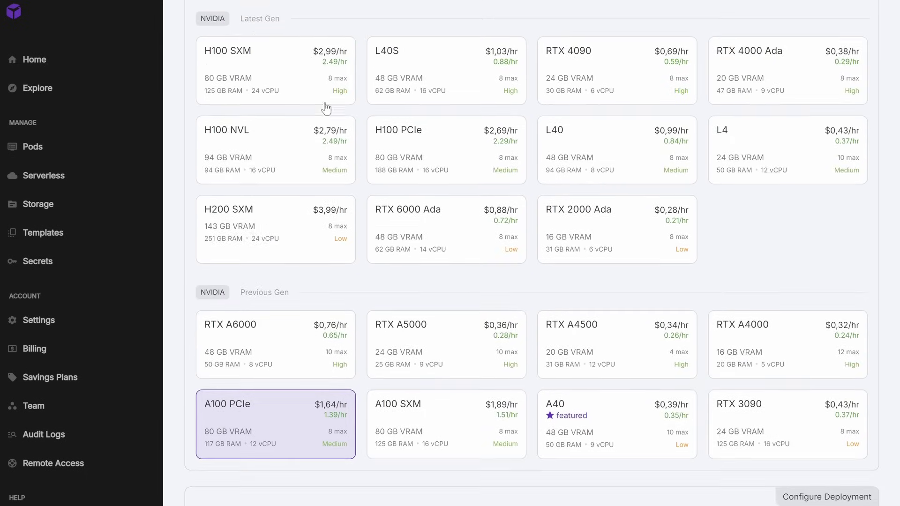
{"action": "scroll", "coordinate": [279, 117], "scroll_direction": "up", "scroll_amount": 1}
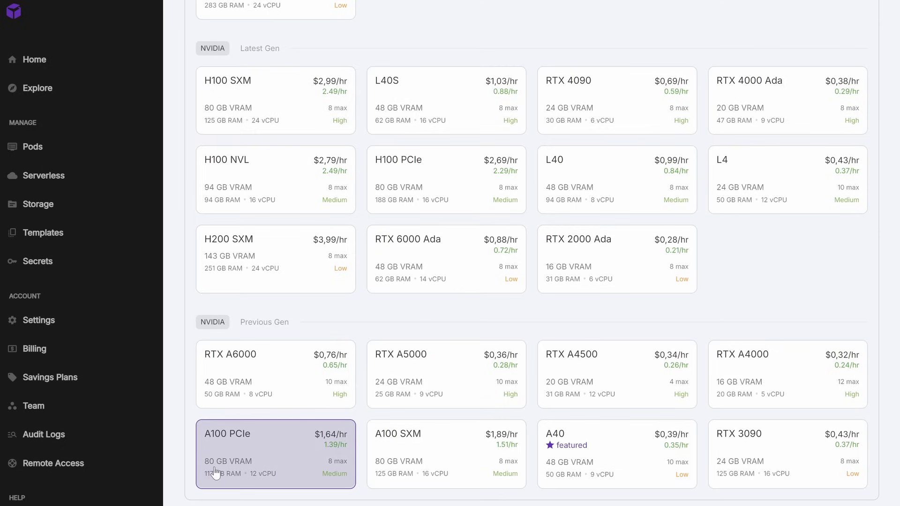
{"action": "scroll", "coordinate": [220, 257], "scroll_direction": "up", "scroll_amount": 5}
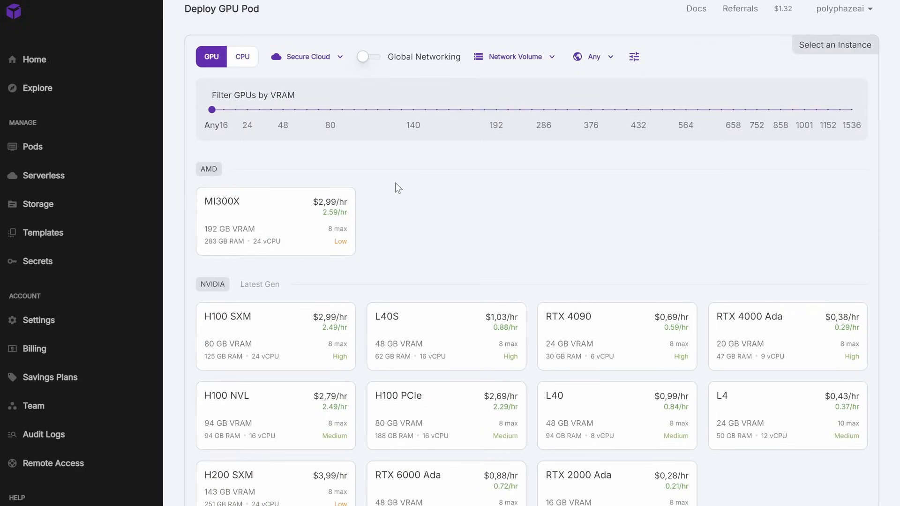
Step: Attach the HY Video network volume and confirm the Better ComfyUI CUDA12 Light template
{"action": "left_click", "coordinate": [509, 57]}
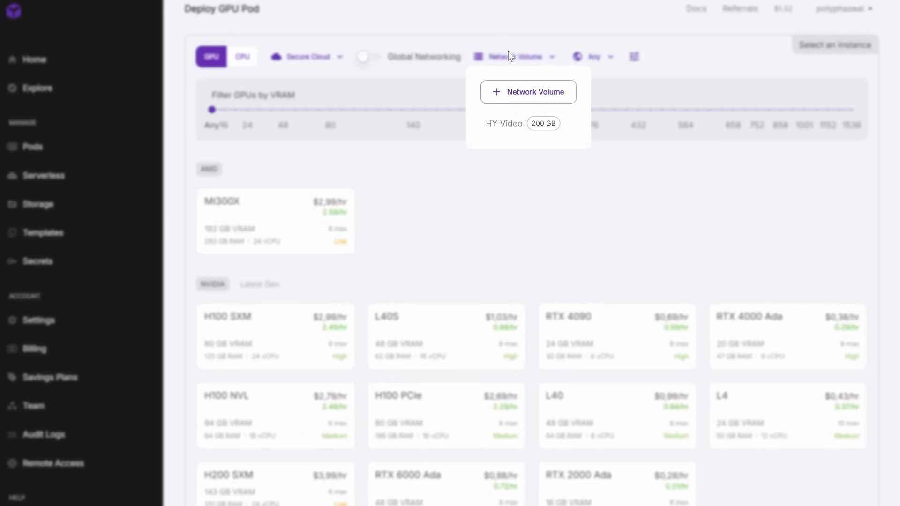
{"action": "left_click", "coordinate": [511, 128]}
{"action": "scroll", "coordinate": [364, 256], "scroll_direction": "down", "scroll_amount": 4}
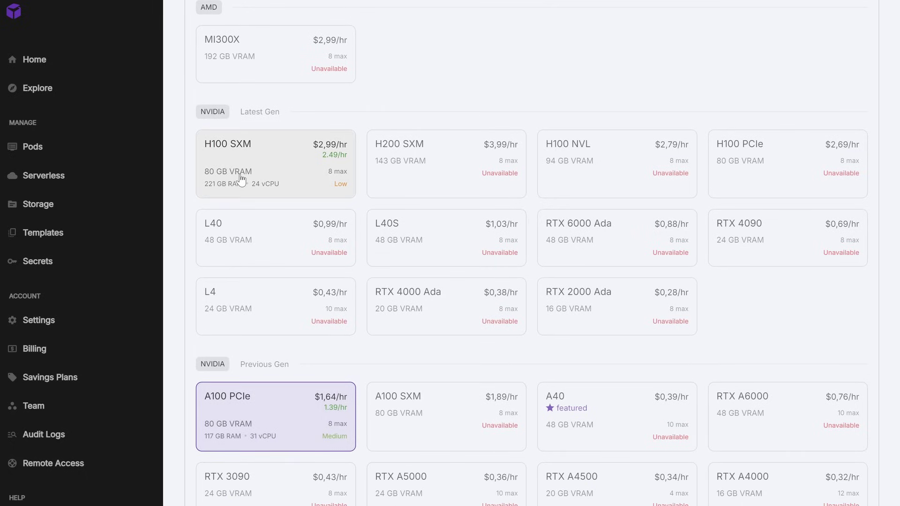
{"action": "scroll", "coordinate": [277, 403], "scroll_direction": "down", "scroll_amount": 4}
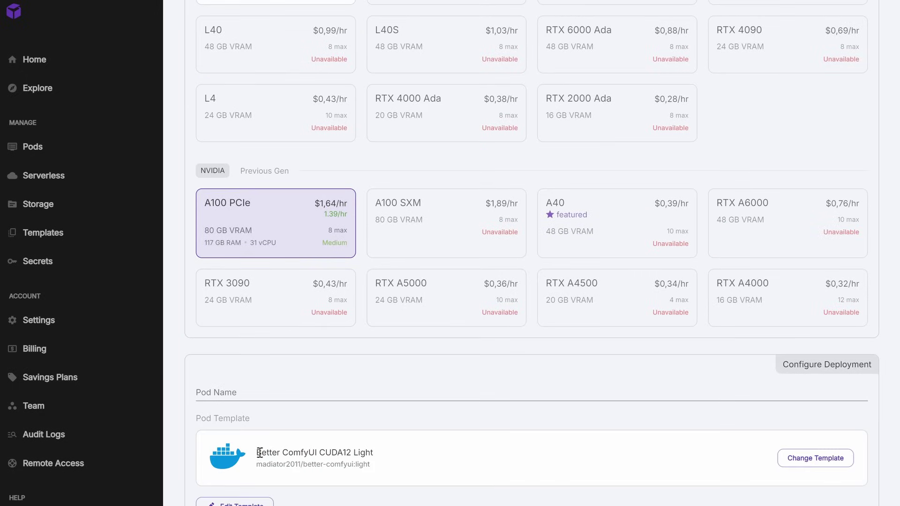
{"action": "left_click_drag", "start_coordinate": [258, 452], "coordinate": [384, 457]}
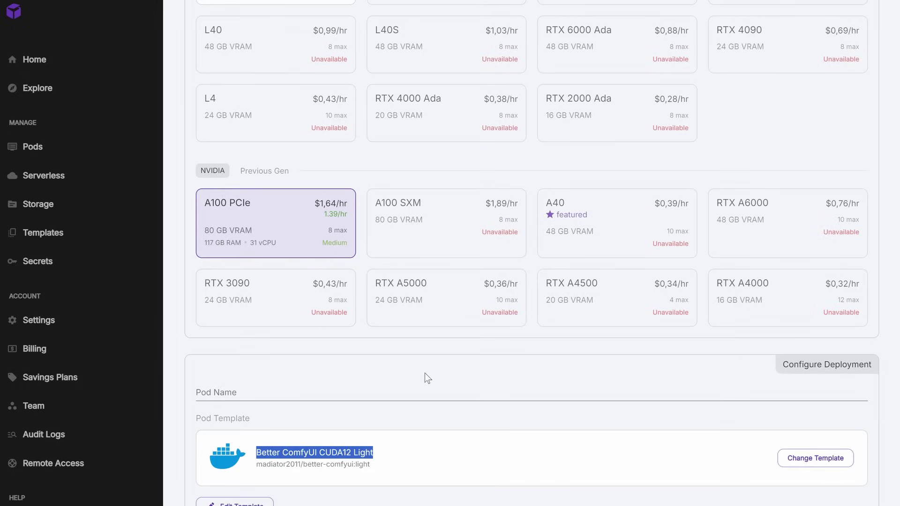
{"action": "scroll", "coordinate": [608, 241], "scroll_direction": "down", "scroll_amount": 8}
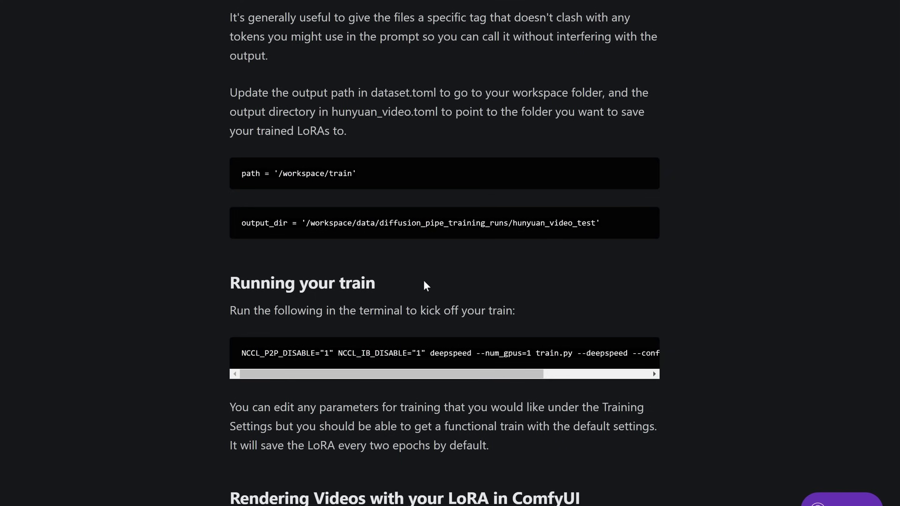
{"action": "scroll", "coordinate": [423, 280], "scroll_direction": "up", "scroll_amount": 6}
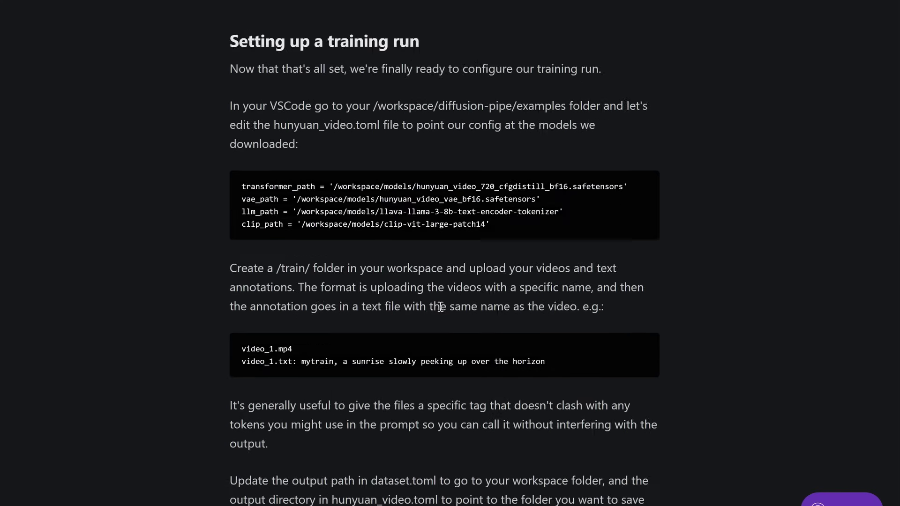
{"action": "scroll", "coordinate": [439, 307], "scroll_direction": "up", "scroll_amount": 20}
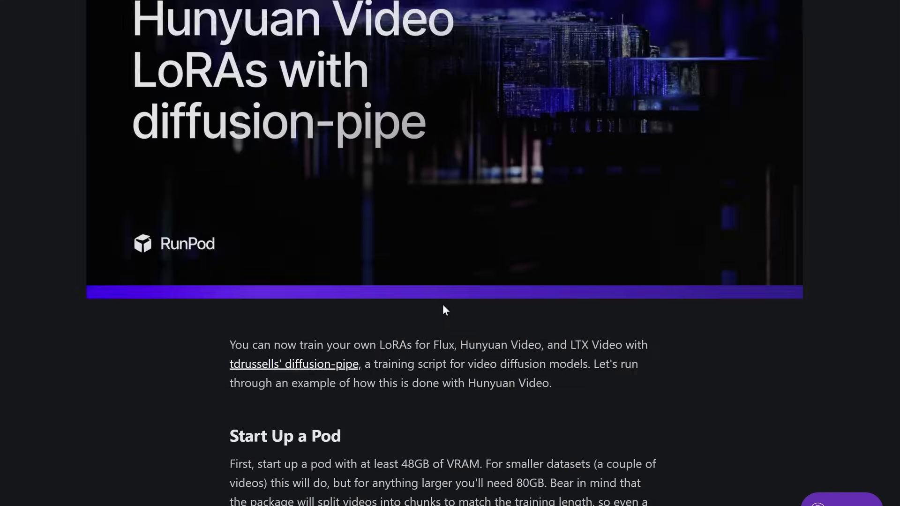
{"action": "scroll", "coordinate": [443, 305], "scroll_direction": "up", "scroll_amount": 4}
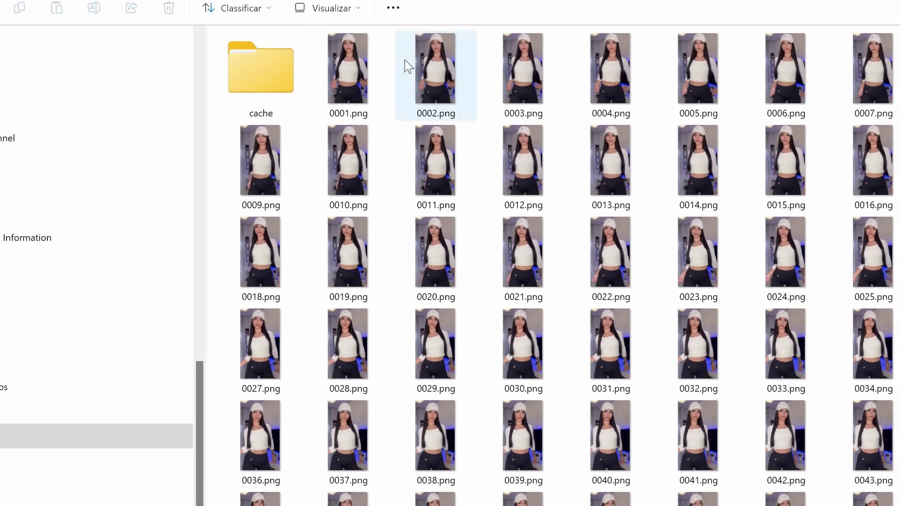
Step: Browse the numbered PNG training frames starting from 0001.png
{"action": "left_click", "coordinate": [350, 82]}
{"action": "key", "text": "Down"}
{"action": "key", "text": "Down"}
{"action": "key", "text": "Down"}
{"action": "key", "text": "Down"}
{"action": "key", "text": "Down"}
{"action": "key", "text": "Down"}
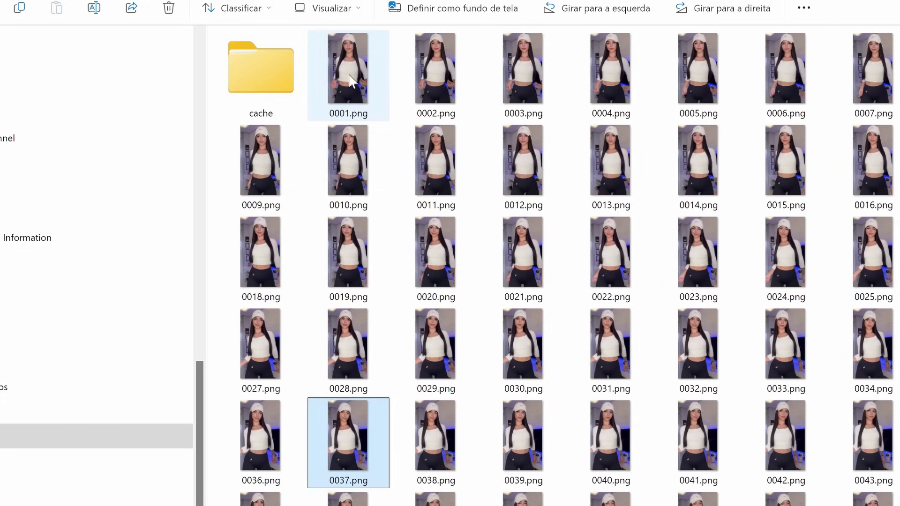
{"action": "key", "text": "Down"}
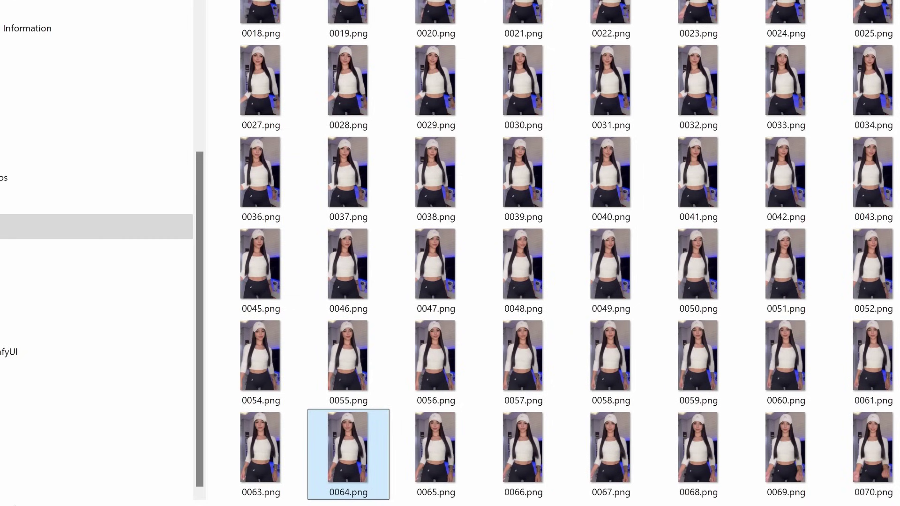
{"action": "key", "text": "Right"}
{"action": "key", "text": "Right"}
{"action": "key", "text": "Right"}
{"action": "key", "text": "Right"}
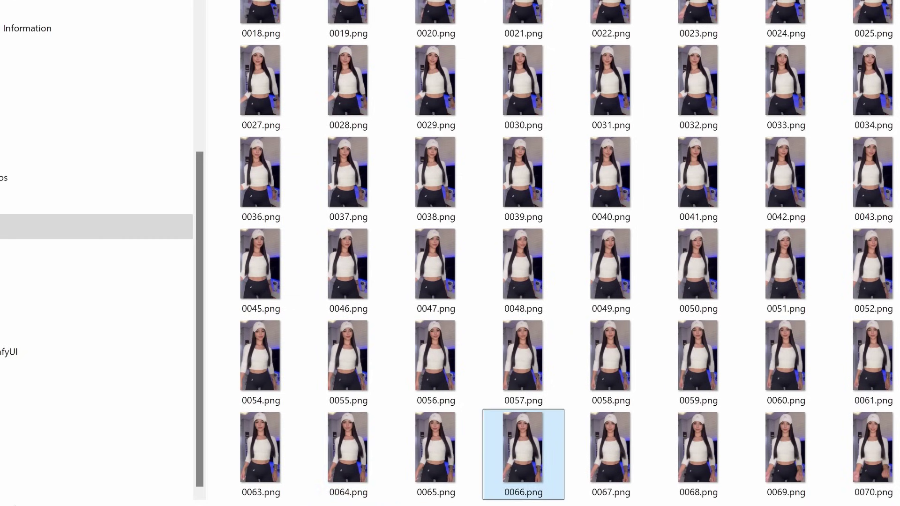
{"action": "key", "text": "Up"}
{"action": "key", "text": "Up"}
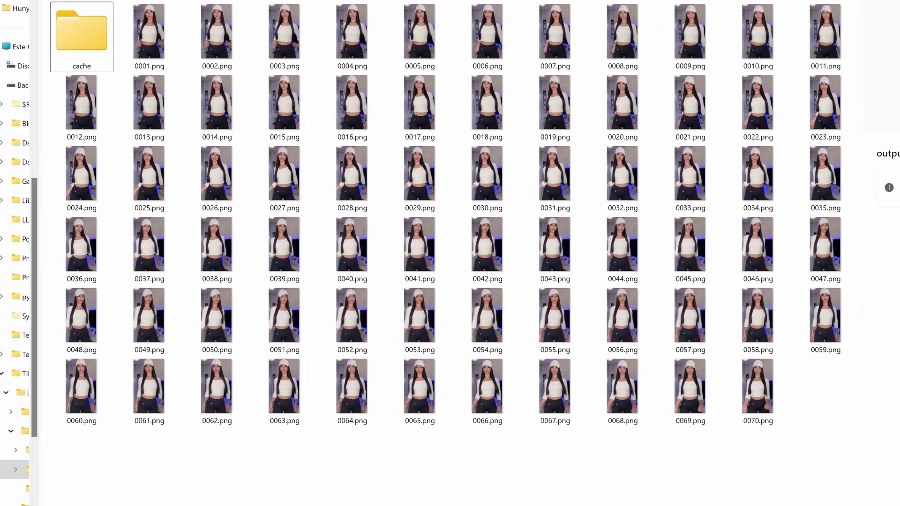
Step: Launch Command Prompt by searching for cmd
{"action": "key", "text": "super"}
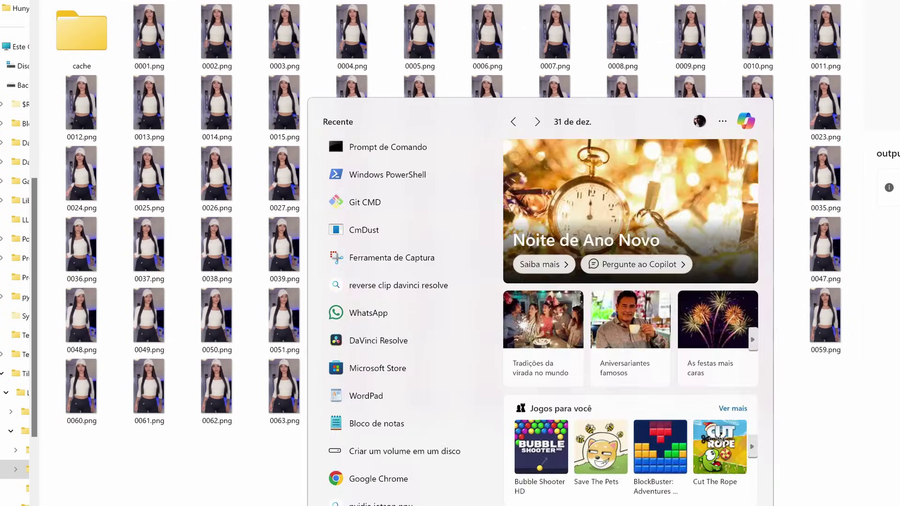
{"action": "type", "text": "cmd"}
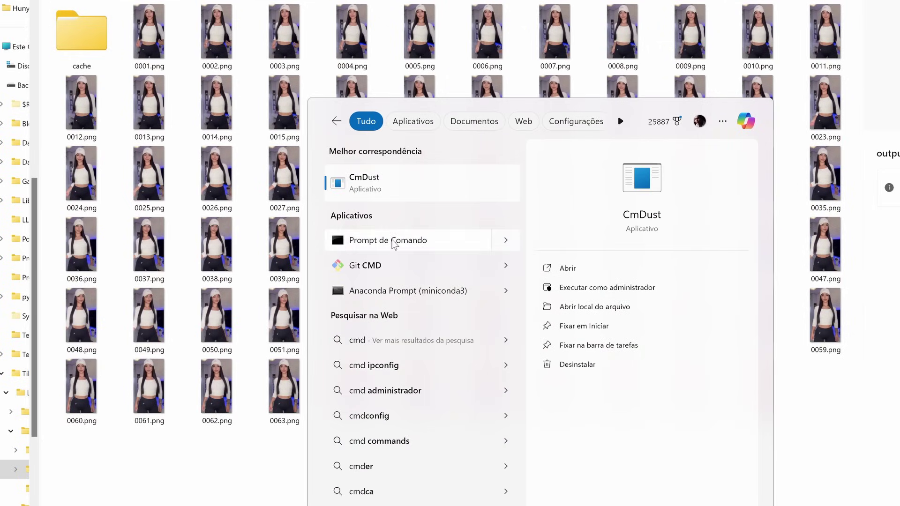
{"action": "left_click", "coordinate": [393, 242]}
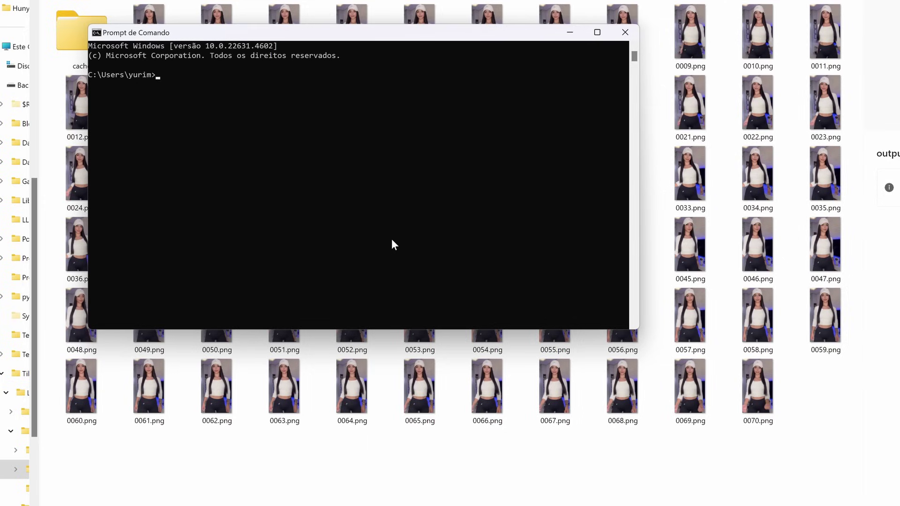
Step: Run wsl --install in Command Prompt
{"action": "type", "text": "wsl --install"}
{"action": "key", "text": "Return"}
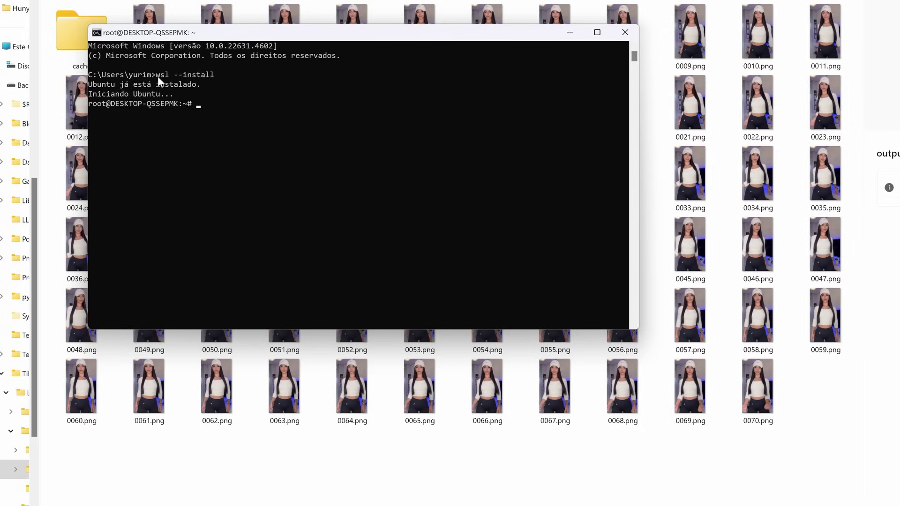
{"action": "left_click_drag", "start_coordinate": [156, 75], "coordinate": [213, 79]}
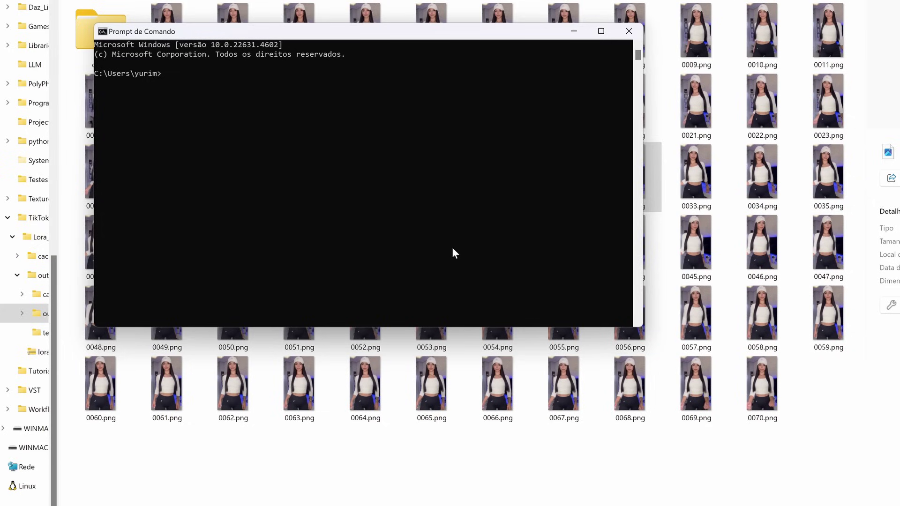
Step: Enter the Ubuntu WSL shell and run sudo apt update
{"action": "type", "text": "wsl"}
{"action": "key", "text": "Return"}
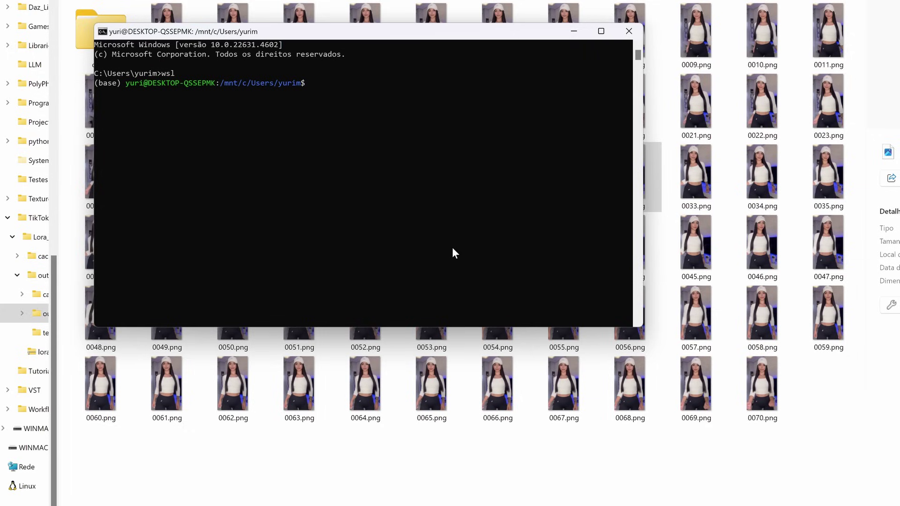
{"action": "type", "text": "sudo apt update"}
{"action": "key", "text": "Return"}
{"action": "key", "text": "Return"}
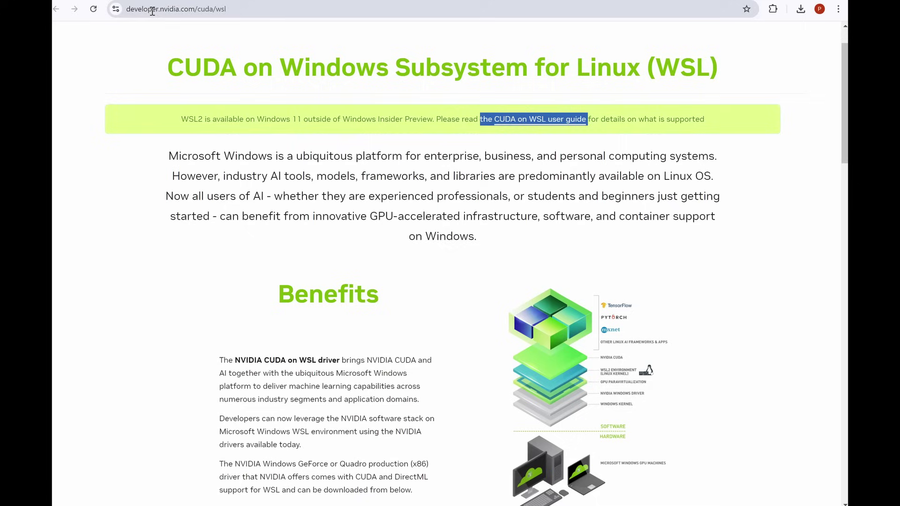
Step: Follow the CUDA on WSL user guide to the CUDA download page for WSL-Ubuntu
{"action": "left_click_drag", "start_coordinate": [151, 8], "coordinate": [260, 7]}
{"action": "left_click", "coordinate": [495, 141]}
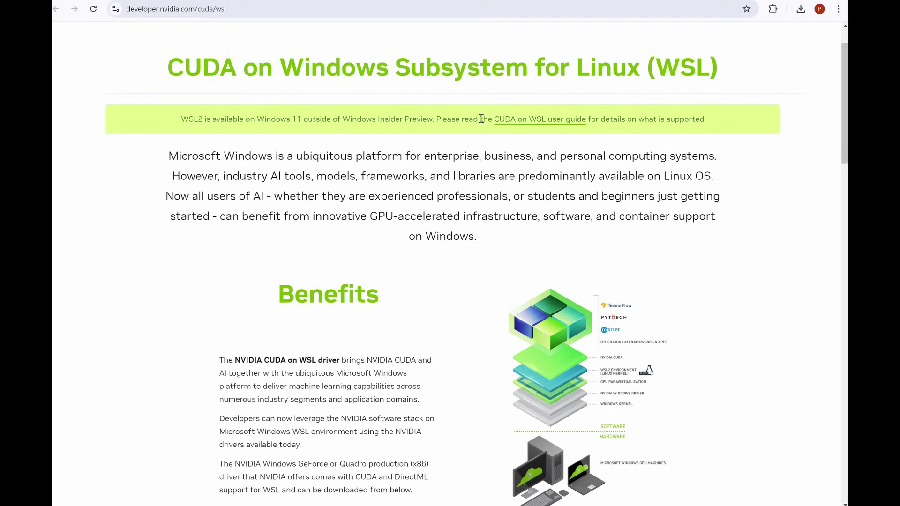
{"action": "left_click_drag", "start_coordinate": [480, 120], "coordinate": [588, 118]}
{"action": "left_click", "coordinate": [570, 164]}
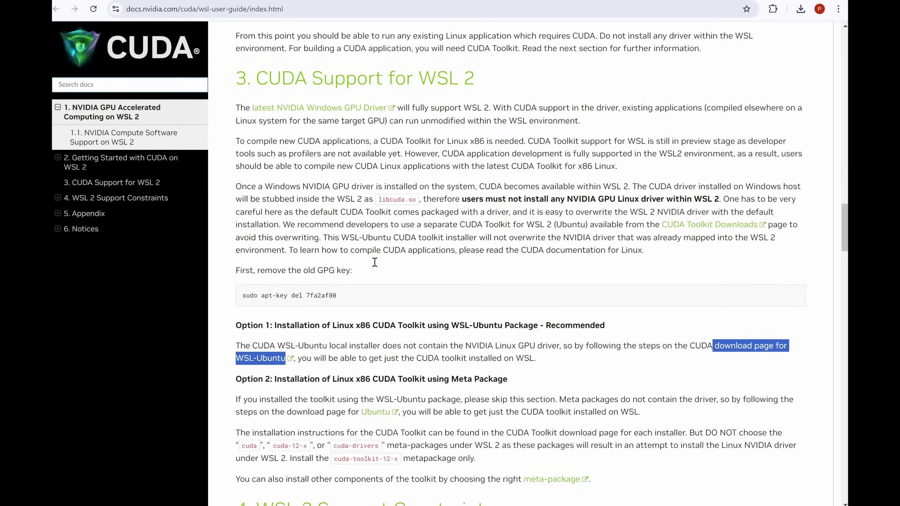
{"action": "scroll", "coordinate": [436, 310], "scroll_direction": "up", "scroll_amount": 9}
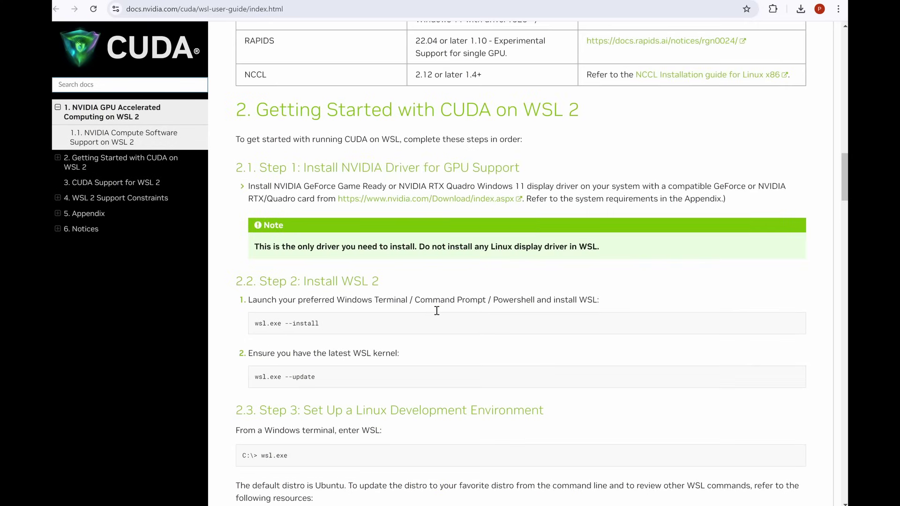
{"action": "scroll", "coordinate": [436, 310], "scroll_direction": "down", "scroll_amount": 4}
{"action": "scroll", "coordinate": [436, 311], "scroll_direction": "down", "scroll_amount": 9}
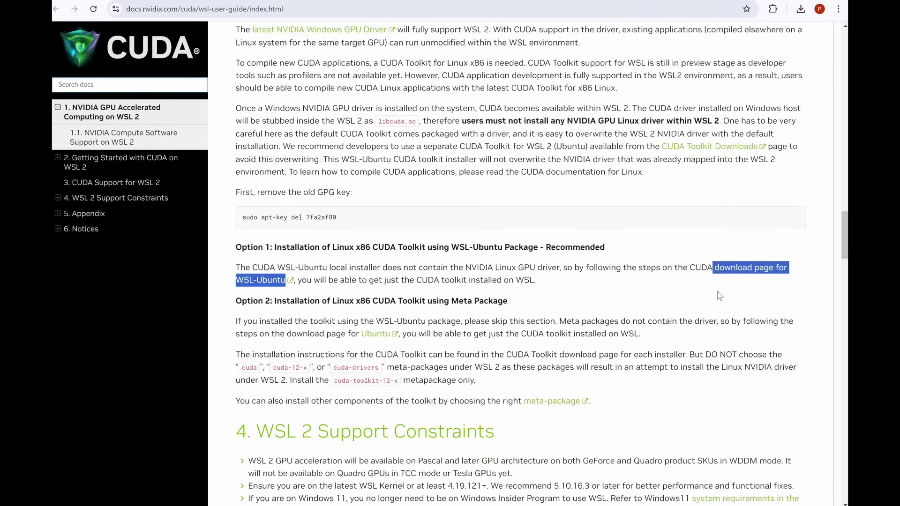
{"action": "left_click", "coordinate": [734, 270]}
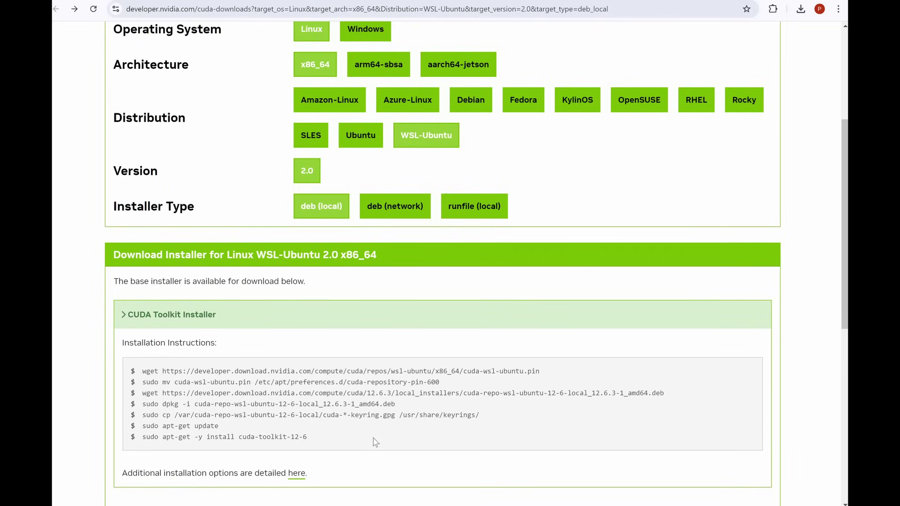
{"action": "left_click_drag", "start_coordinate": [294, 436], "coordinate": [309, 438]}
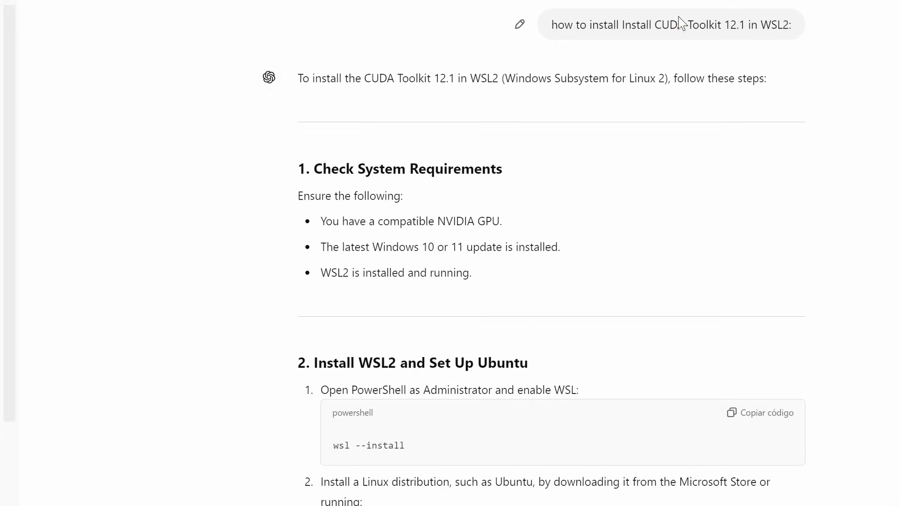
Step: Read ChatGPT's CUDA Toolkit 12.1 WSL2 guide down to the Install CUDA Toolkit 12.1 section
{"action": "left_click_drag", "start_coordinate": [678, 25], "coordinate": [797, 28]}
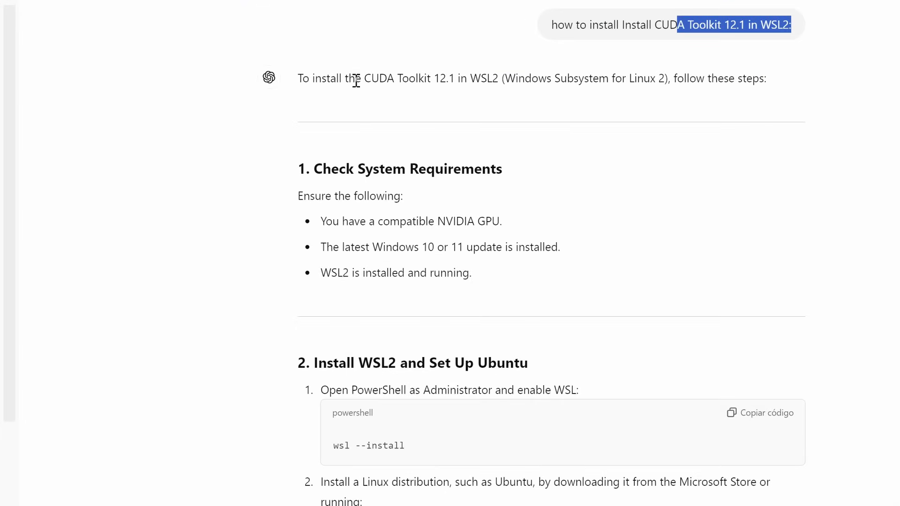
{"action": "scroll", "coordinate": [363, 328], "scroll_direction": "down", "scroll_amount": 2}
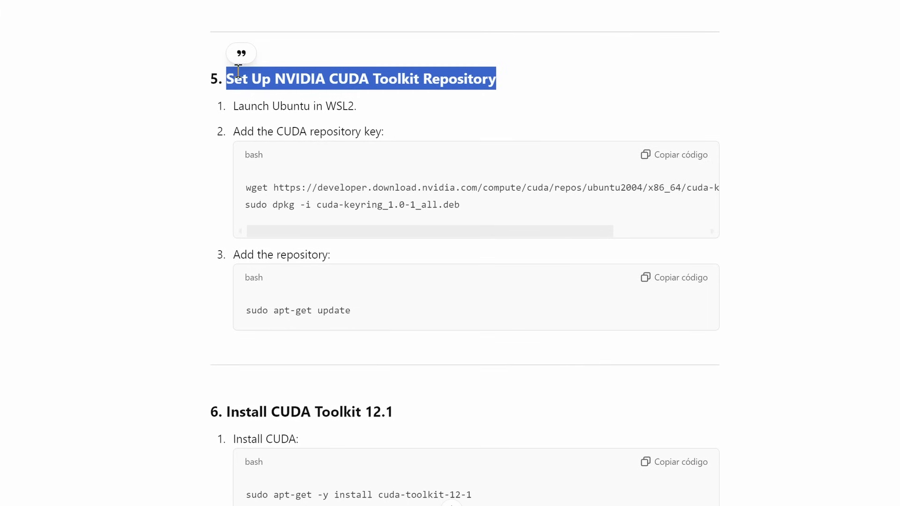
{"action": "left_click_drag", "start_coordinate": [236, 80], "coordinate": [318, 92]}
{"action": "scroll", "coordinate": [317, 92], "scroll_direction": "down", "scroll_amount": 1}
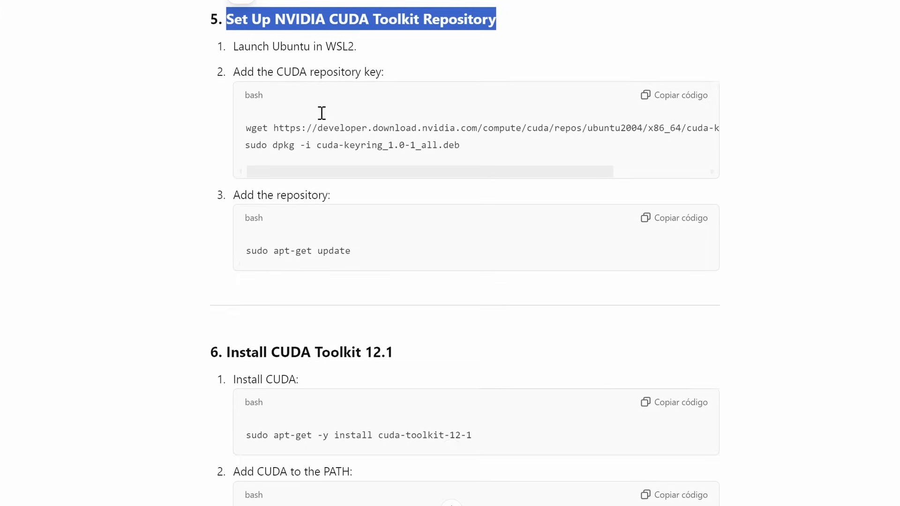
{"action": "scroll", "coordinate": [321, 114], "scroll_direction": "up", "scroll_amount": 2}
{"action": "scroll", "coordinate": [464, 253], "scroll_direction": "up", "scroll_amount": 8}
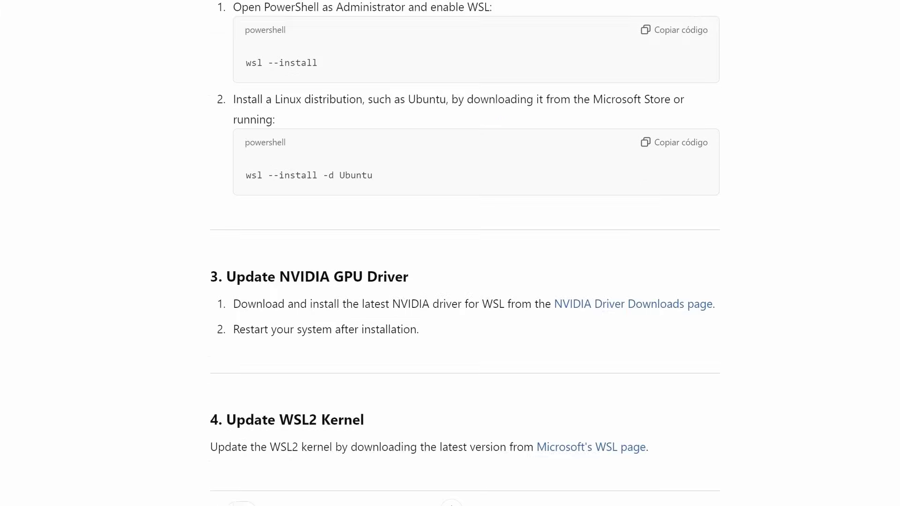
{"action": "scroll", "coordinate": [464, 253], "scroll_direction": "down", "scroll_amount": 9}
{"action": "scroll", "coordinate": [464, 253], "scroll_direction": "down", "scroll_amount": 2}
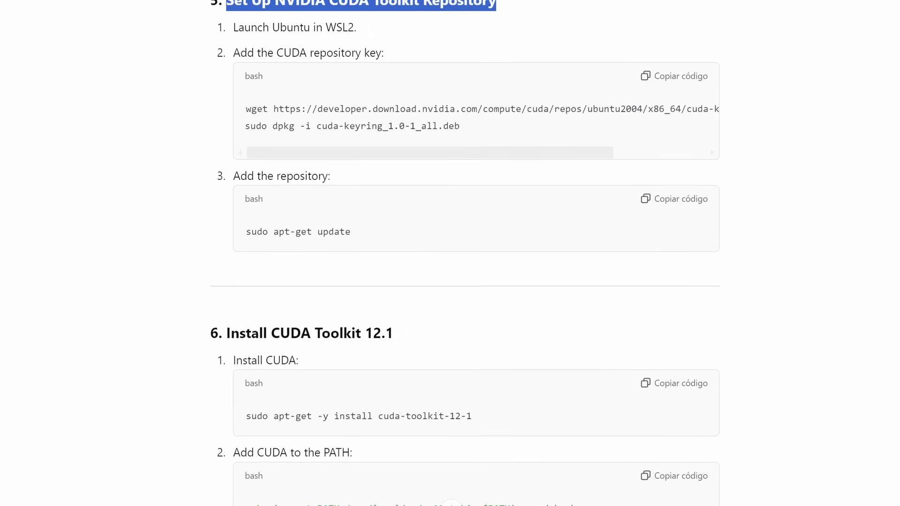
{"action": "left_click_drag", "start_coordinate": [229, 326], "coordinate": [396, 327]}
Step: Highlight nvcc's release 12.1 build line and the RTX 4090 in nvidia-smi output
{"action": "scroll", "coordinate": [204, 412], "scroll_direction": "down", "scroll_amount": 2}
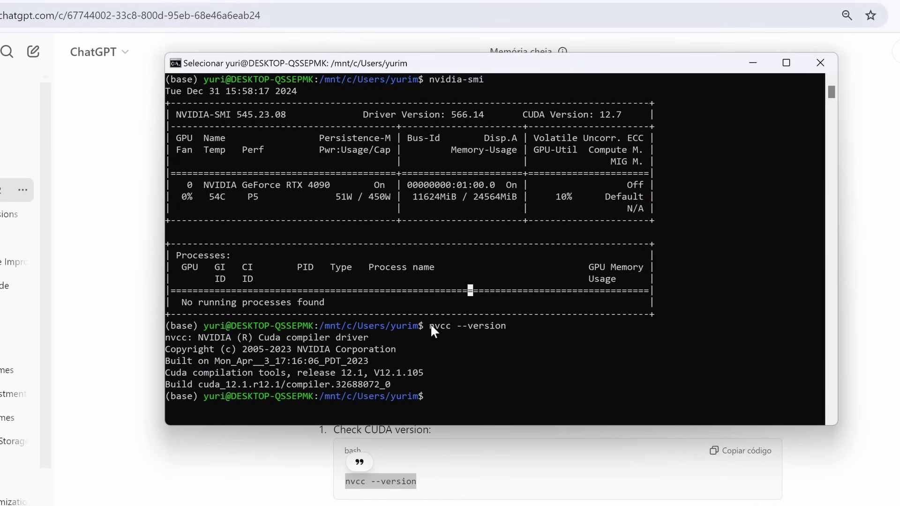
{"action": "left_click_drag", "start_coordinate": [431, 323], "coordinate": [504, 324]}
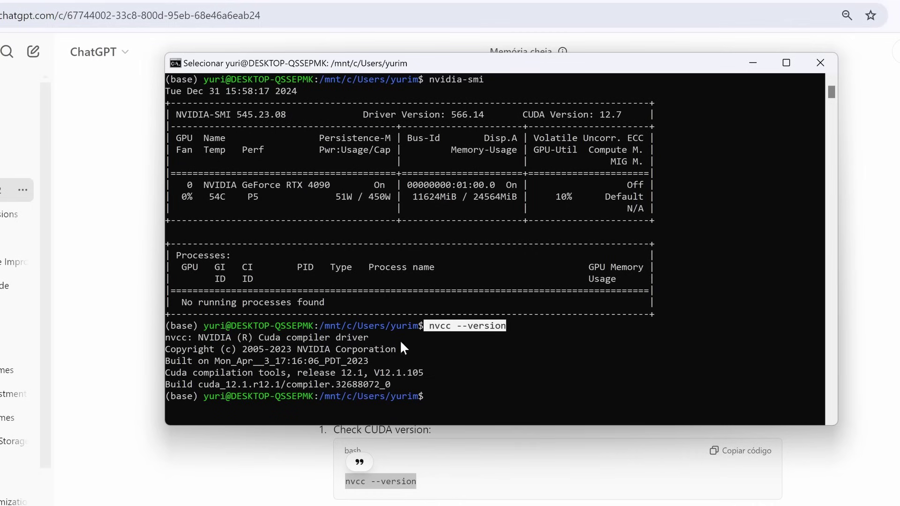
{"action": "left_click_drag", "start_coordinate": [169, 386], "coordinate": [395, 386]}
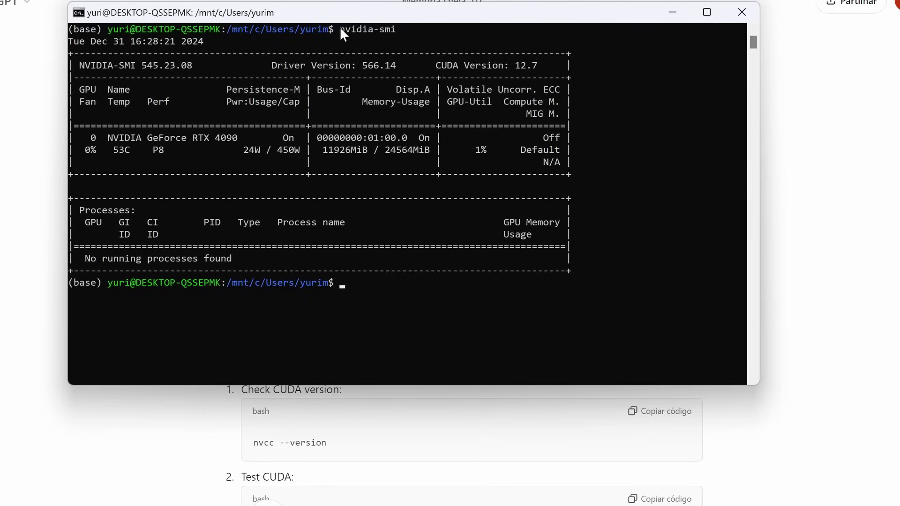
{"action": "left_click_drag", "start_coordinate": [339, 29], "coordinate": [394, 32]}
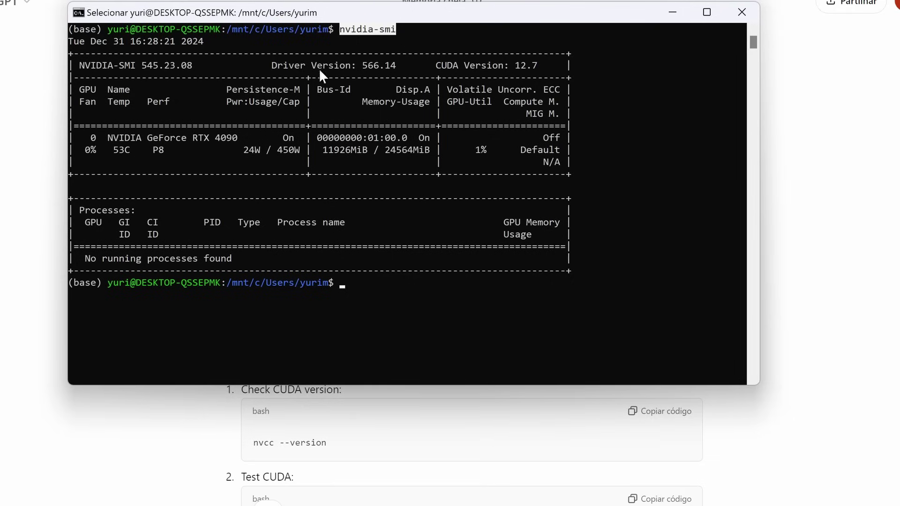
{"action": "left_click_drag", "start_coordinate": [107, 137], "coordinate": [237, 136]}
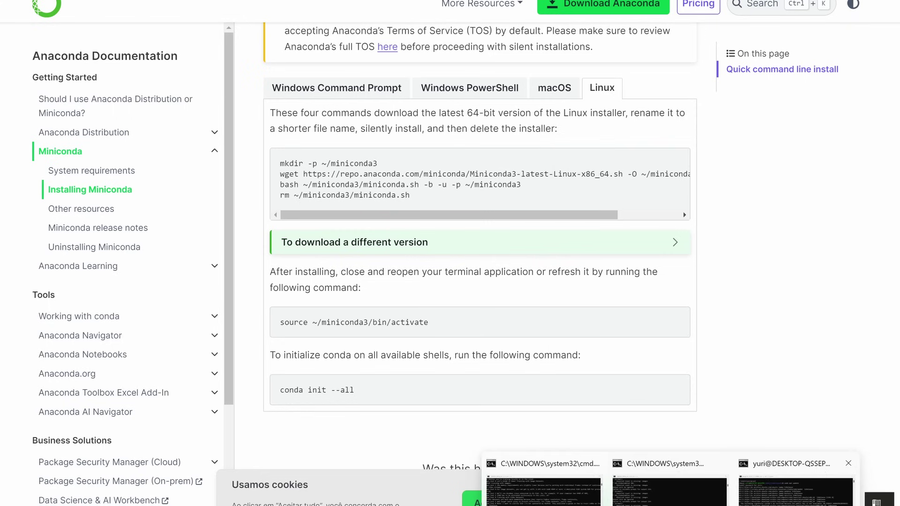
Step: Copy the four Miniconda Linux install commands and paste them into the WSL terminal to run
{"action": "left_click", "coordinate": [837, 485]}
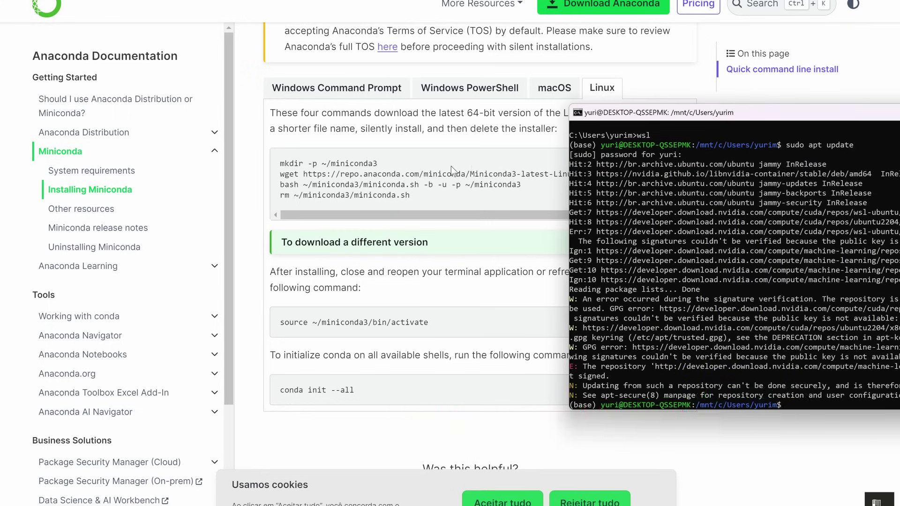
{"action": "left_click", "coordinate": [484, 175]}
{"action": "left_click", "coordinate": [679, 159]}
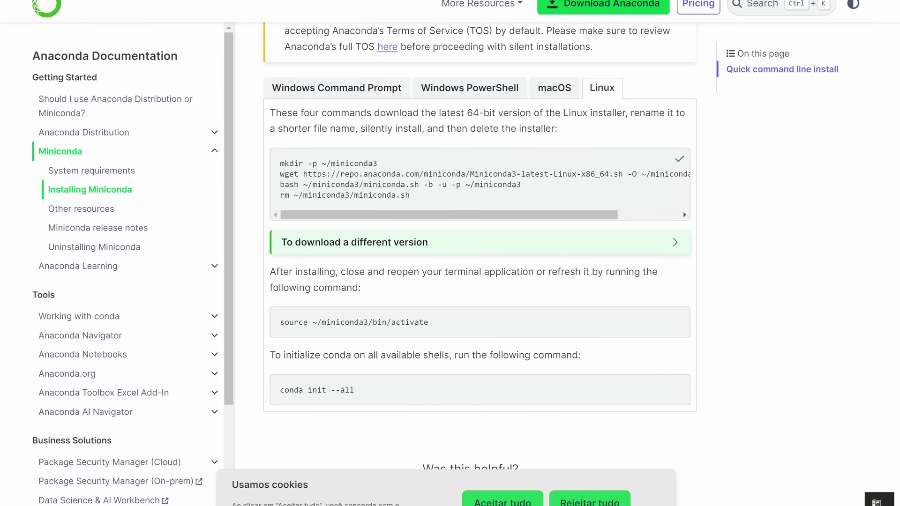
{"action": "key", "text": "alt+Tab"}
{"action": "right_click", "coordinate": [784, 275]}
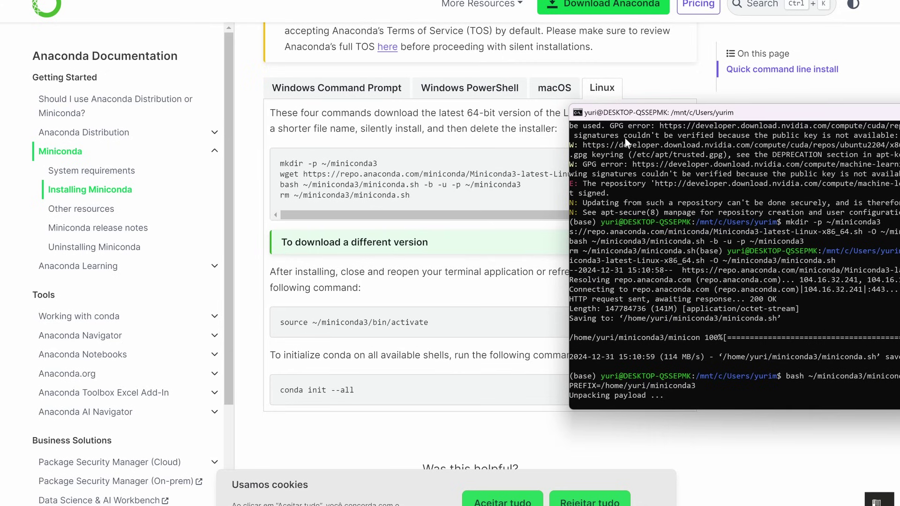
{"action": "left_click_drag", "start_coordinate": [677, 116], "coordinate": [357, 4]}
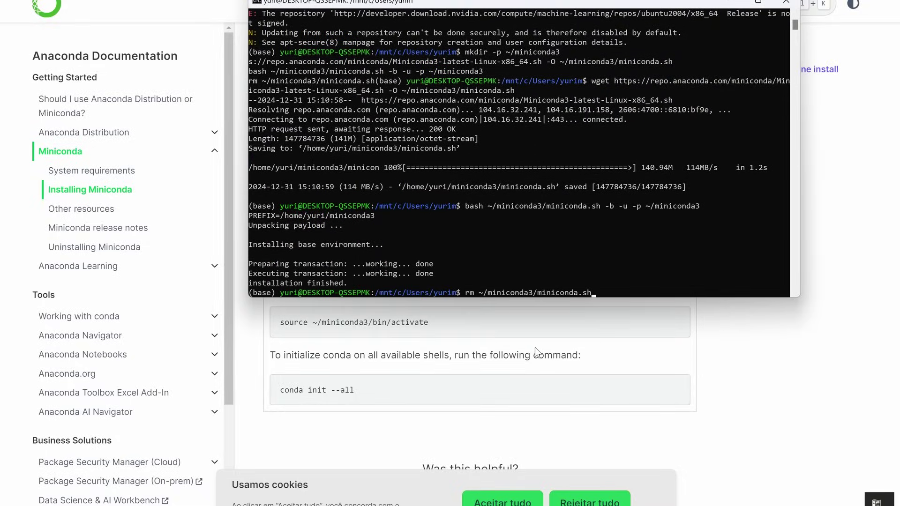
Step: Run source ~/miniconda3/bin/activate in the WSL terminal
{"action": "left_click", "coordinate": [656, 334]}
{"action": "left_click", "coordinate": [682, 322]}
{"action": "key", "text": "alt+Tab"}
{"action": "key", "text": "ctrl+v"}
{"action": "key", "text": "Return"}
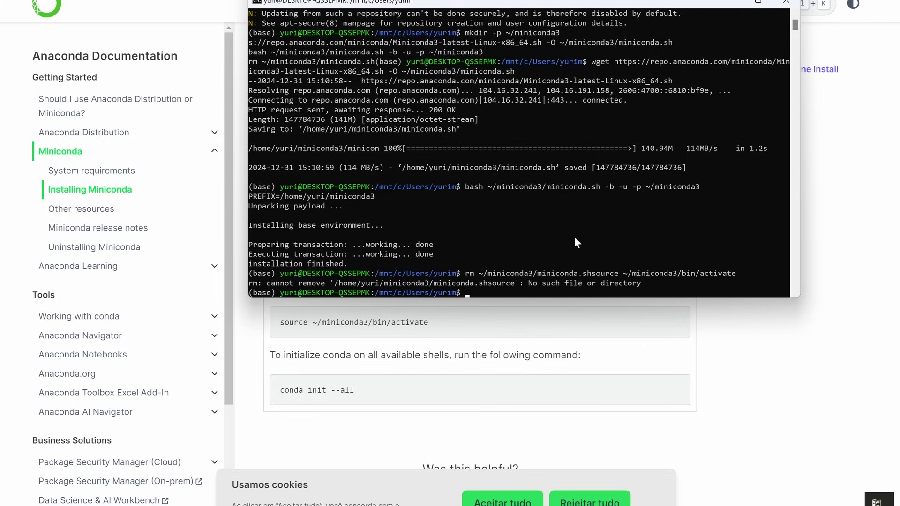
Step: Run conda init --all and review its output messages
{"action": "left_click", "coordinate": [713, 395]}
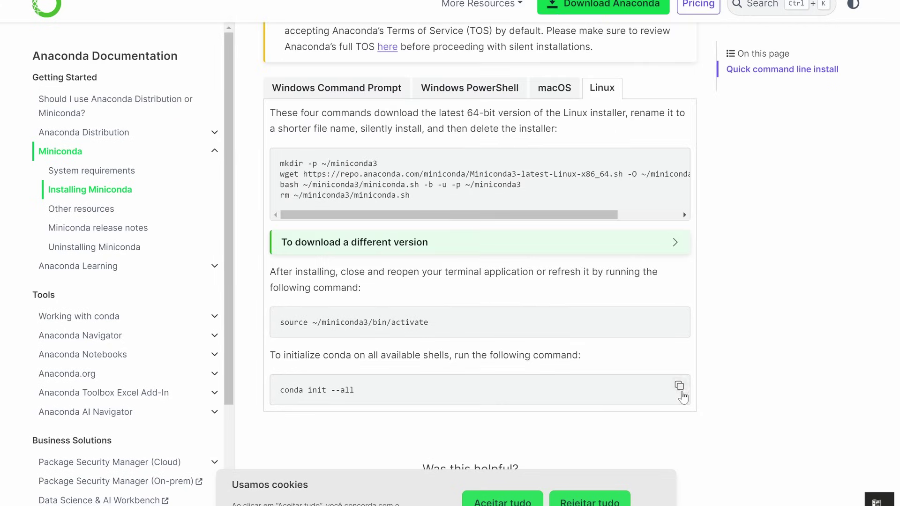
{"action": "left_click", "coordinate": [678, 387]}
{"action": "key", "text": "alt+Tab"}
{"action": "key", "text": "ctrl+v"}
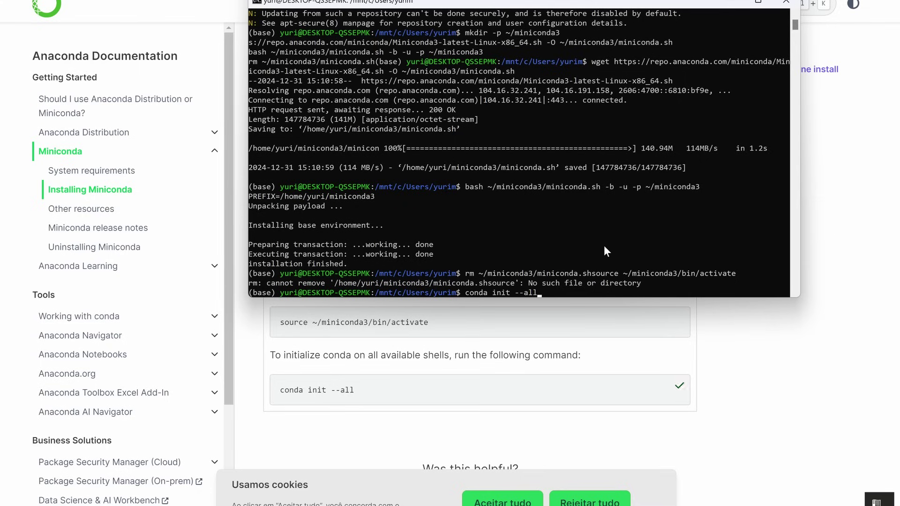
{"action": "key", "text": "Return"}
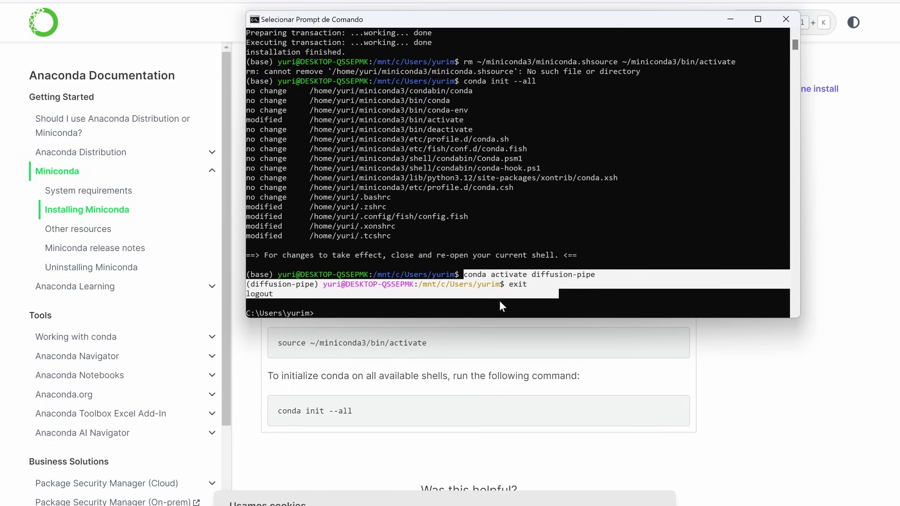
{"action": "left_click_drag", "start_coordinate": [249, 71], "coordinate": [642, 73]}
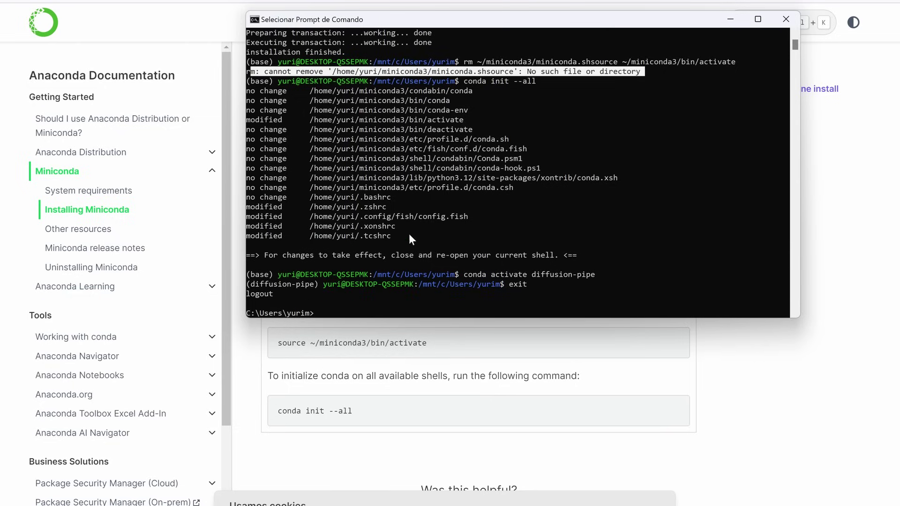
{"action": "mouse_move", "coordinate": [462, 274]}
{"action": "left_mouse_down"}
{"action": "mouse_move", "coordinate": [592, 286]}
{"action": "mouse_move", "coordinate": [591, 293]}
{"action": "mouse_move", "coordinate": [280, 266]}
{"action": "mouse_move", "coordinate": [252, 282]}
{"action": "mouse_move", "coordinate": [474, 283]}
{"action": "left_mouse_up"}
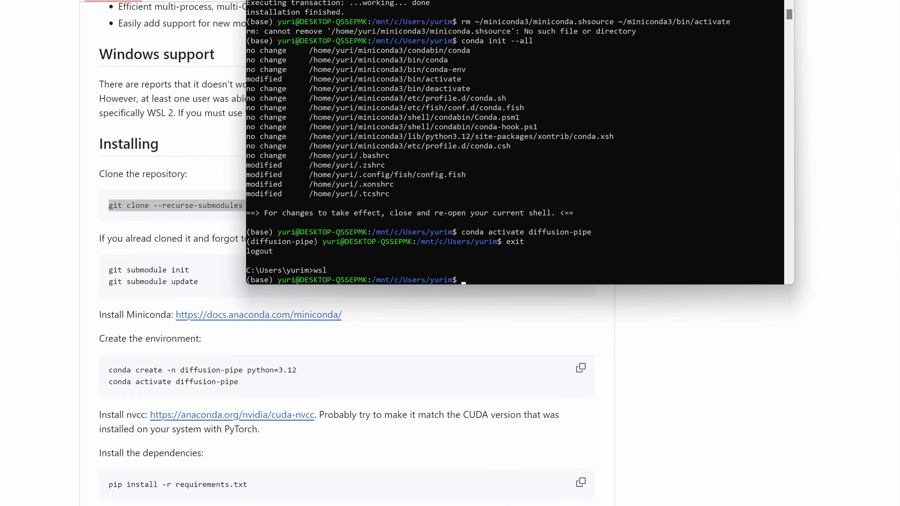
Step: Run the README's git clone command and note the destination 'already exists' error
{"action": "left_click_drag", "start_coordinate": [394, 1], "coordinate": [614, 23]}
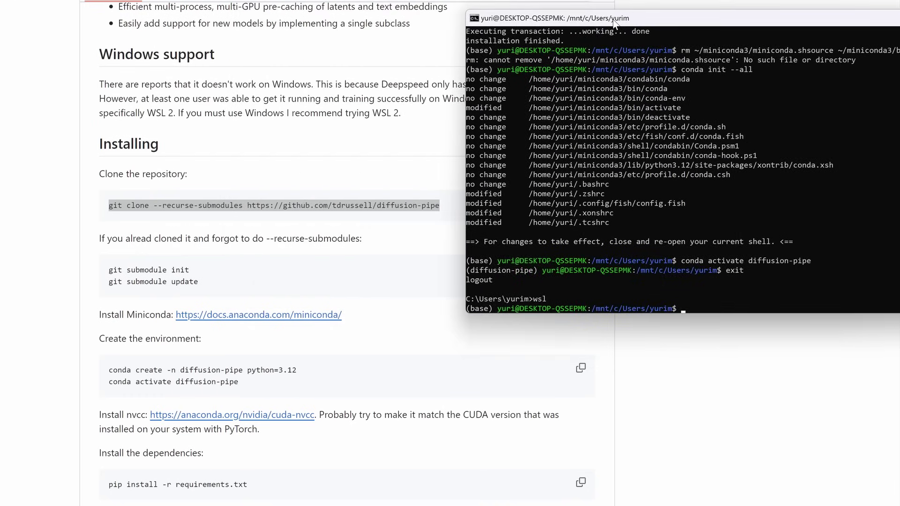
{"action": "right_click", "coordinate": [706, 238]}
{"action": "key", "text": "Return"}
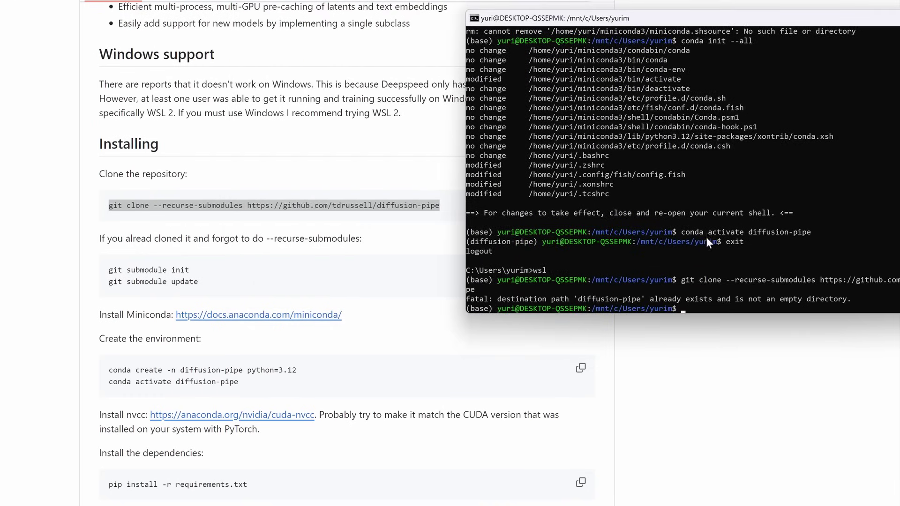
{"action": "left_click_drag", "start_coordinate": [468, 297], "coordinate": [853, 302]}
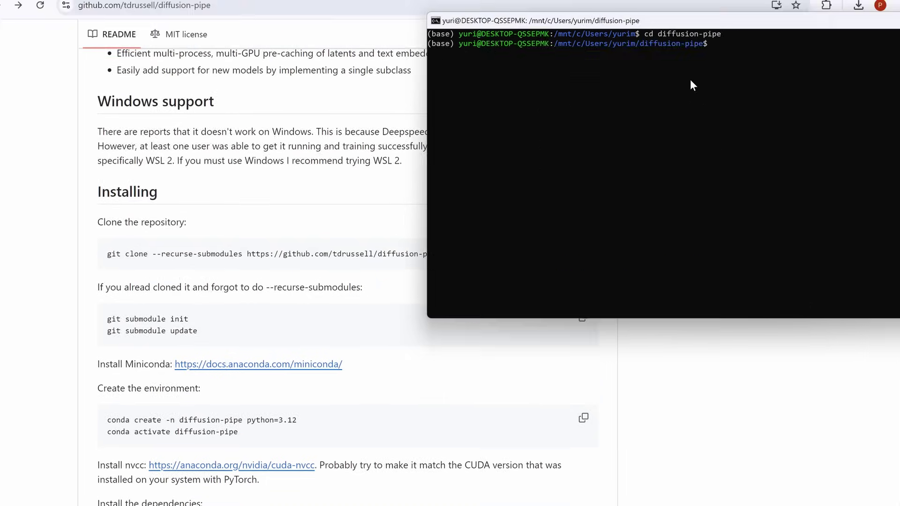
Step: Run git submodule init, then enter git submodule update
{"action": "type", "text": "git submodule init"}
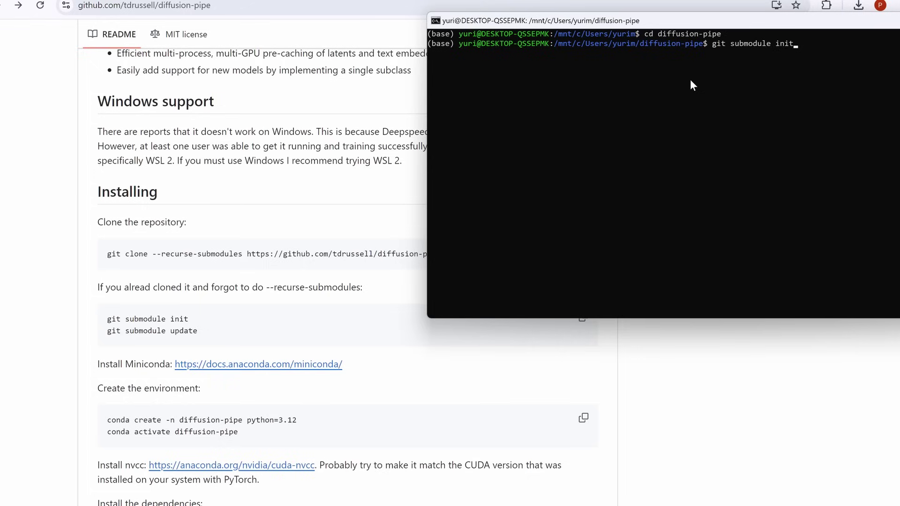
{"action": "key", "text": "Return"}
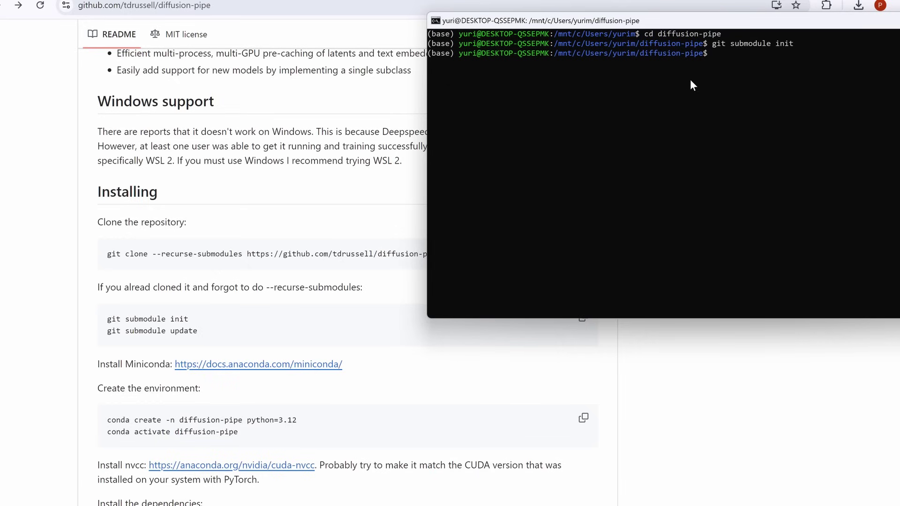
{"action": "type", "text": "git submodule update"}
Step: Run git submodule update, then conda activate diffusion-pipe so the prompt shows (diffusion-pipe)
{"action": "key", "text": "Return"}
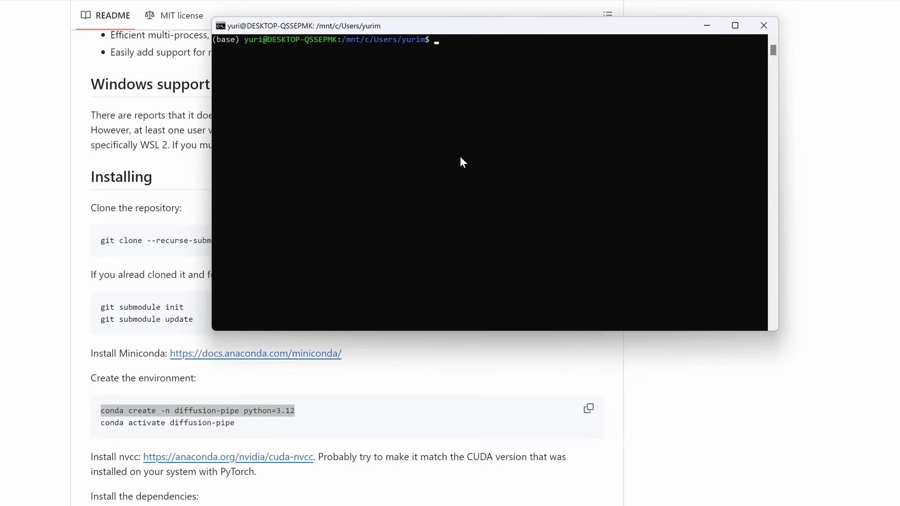
{"action": "right_click", "coordinate": [460, 157]}
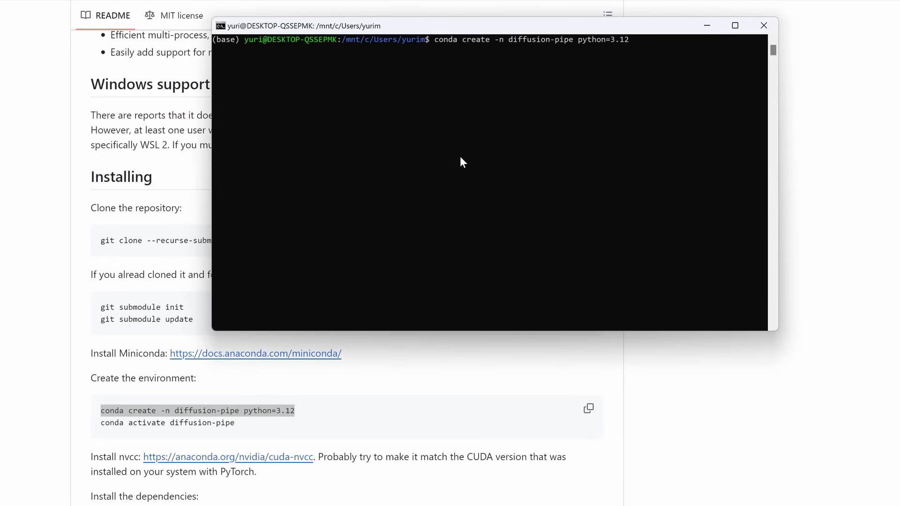
{"action": "key", "text": "BackSpace"}
{"action": "key", "text": "BackSpace"}
{"action": "key", "text": "BackSpace"}
{"action": "key", "text": "BackSpace"}
{"action": "key", "text": "BackSpace"}
{"action": "key", "text": "BackSpace"}
{"action": "key", "text": "BackSpace"}
{"action": "key", "text": "BackSpace"}
{"action": "key", "text": "BackSpace"}
{"action": "key", "text": "BackSpace"}
{"action": "key", "text": "BackSpace"}
{"action": "key", "text": "BackSpace"}
{"action": "key", "text": "BackSpace"}
{"action": "key", "text": "BackSpace"}
{"action": "key", "text": "BackSpace"}
{"action": "key", "text": "BackSpace"}
{"action": "key", "text": "BackSpace"}
{"action": "key", "text": "BackSpace"}
{"action": "key", "text": "BackSpace"}
{"action": "key", "text": "BackSpace"}
{"action": "type", "text": "activate diffusion"}
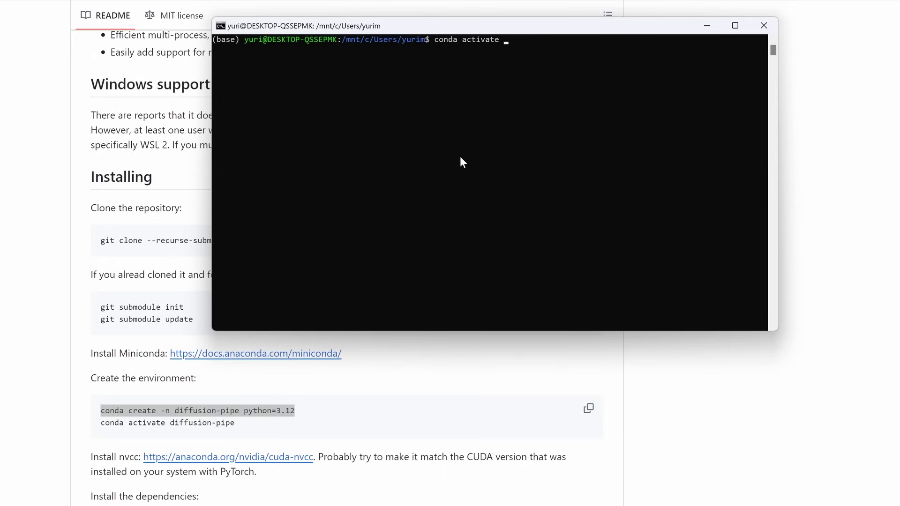
{"action": "type", "text": "-pipe"}
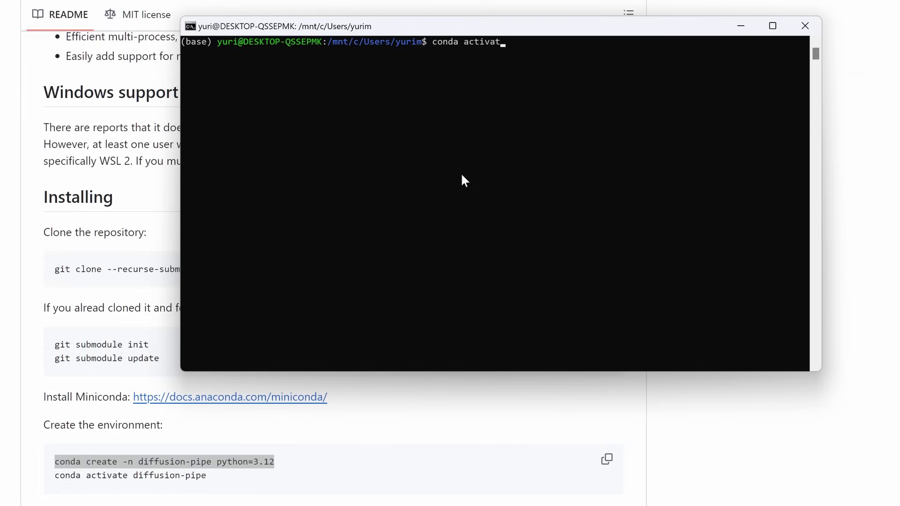
{"action": "type", "text": "e diffusion-pipe"}
{"action": "key", "text": "Return"}
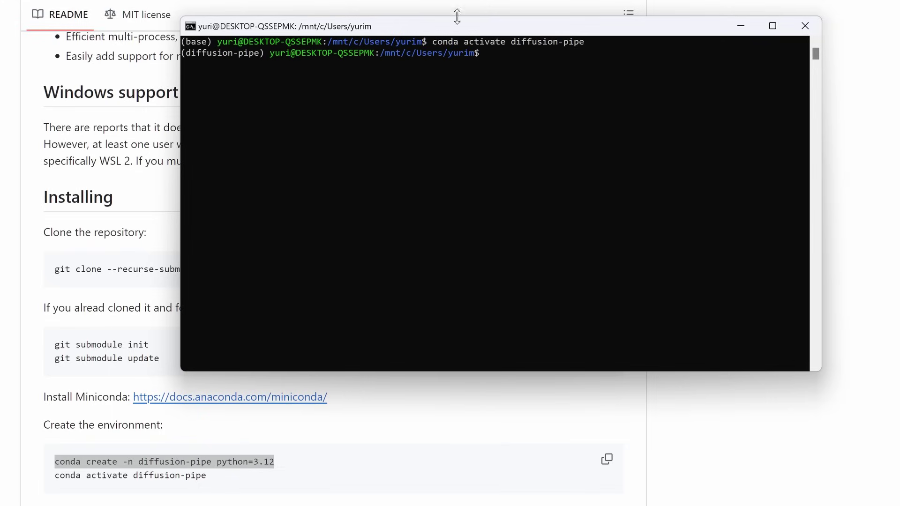
{"action": "left_click_drag", "start_coordinate": [182, 51], "coordinate": [264, 53]}
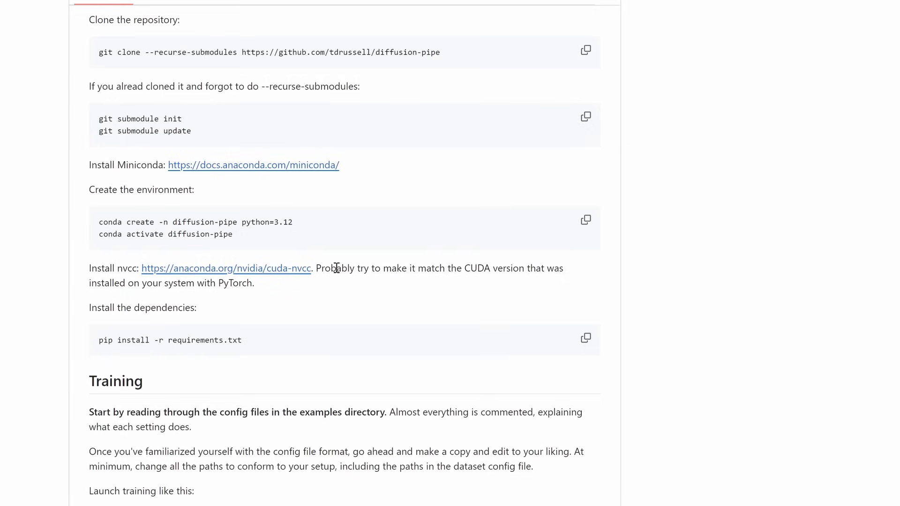
Step: Paste the conda install nvidia/label/cuda-12.1.0::cuda-nvcc command from anaconda.org into the terminal
{"action": "left_click_drag", "start_coordinate": [337, 268], "coordinate": [161, 268]}
{"action": "left_click", "coordinate": [221, 313]}
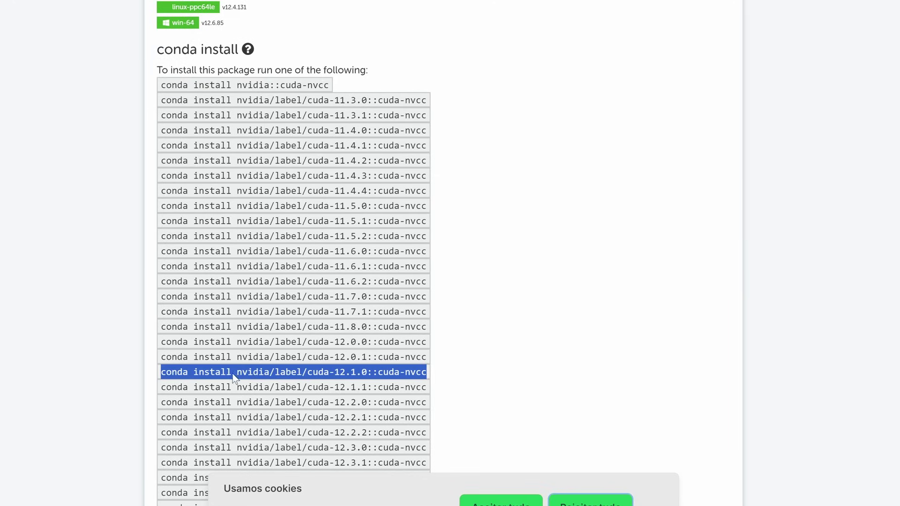
{"action": "key", "text": "ctrl+c"}
{"action": "key", "text": "alt+Tab"}
{"action": "right_click", "coordinate": [585, 200]}
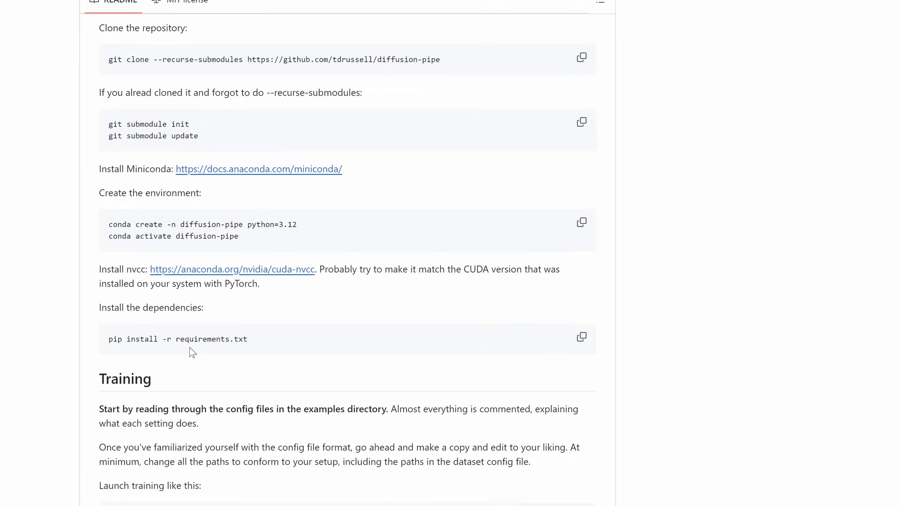
{"action": "left_click_drag", "start_coordinate": [192, 347], "coordinate": [275, 342]}
Step: Copy the guide's pip install torchaudio==2.4.1+cu121 line into the diffusion-pipe prompt
{"action": "left_click", "coordinate": [316, 344]}
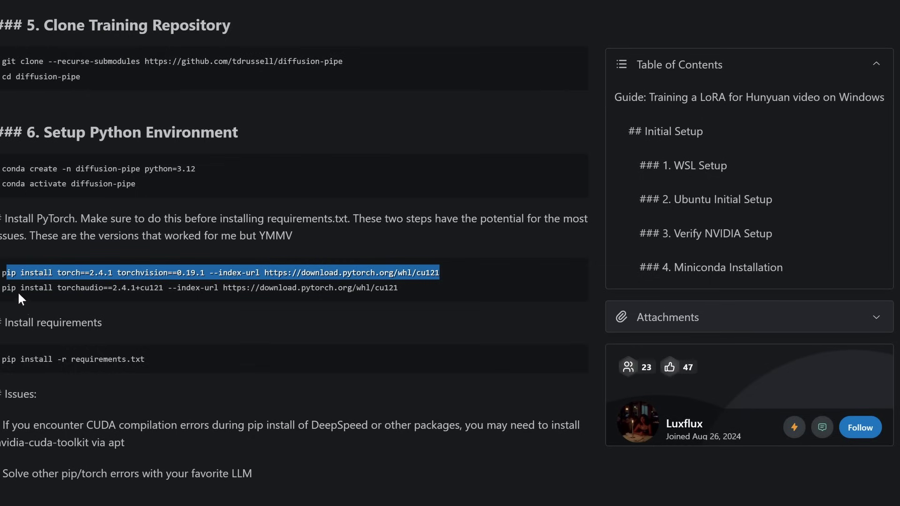
{"action": "left_click_drag", "start_coordinate": [1, 272], "coordinate": [440, 274]}
{"action": "left_click_drag", "start_coordinate": [3, 288], "coordinate": [353, 296]}
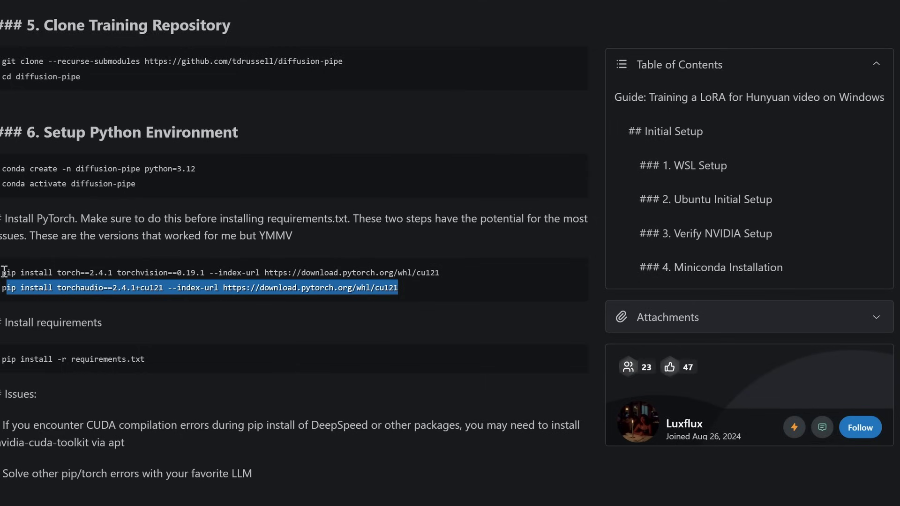
{"action": "left_click_drag", "start_coordinate": [2, 273], "coordinate": [443, 268]}
{"action": "key", "text": "ctrl+c"}
{"action": "key", "text": "alt+Tab"}
{"action": "right_click", "coordinate": [491, 159]}
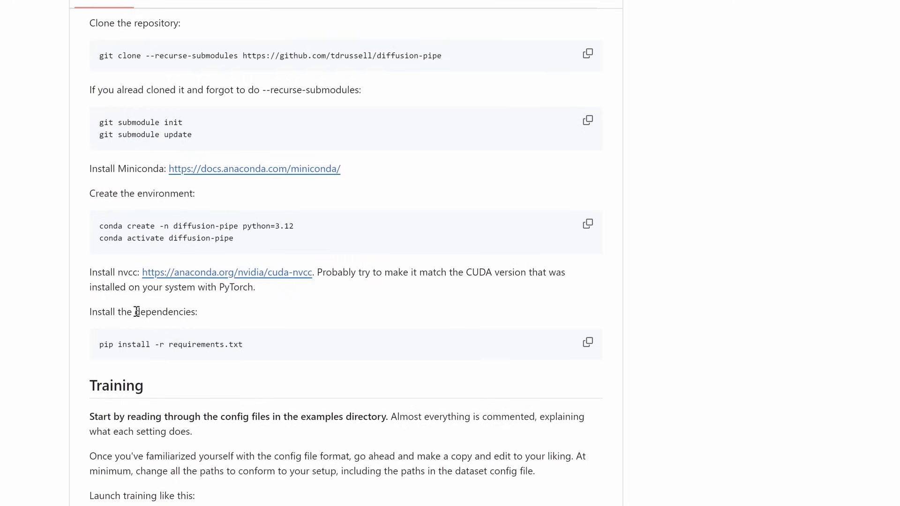
Step: Run pip install -r requirements.txt in the diffusion-pipe environment until all requirements are satisfied
{"action": "left_click_drag", "start_coordinate": [137, 312], "coordinate": [197, 313]}
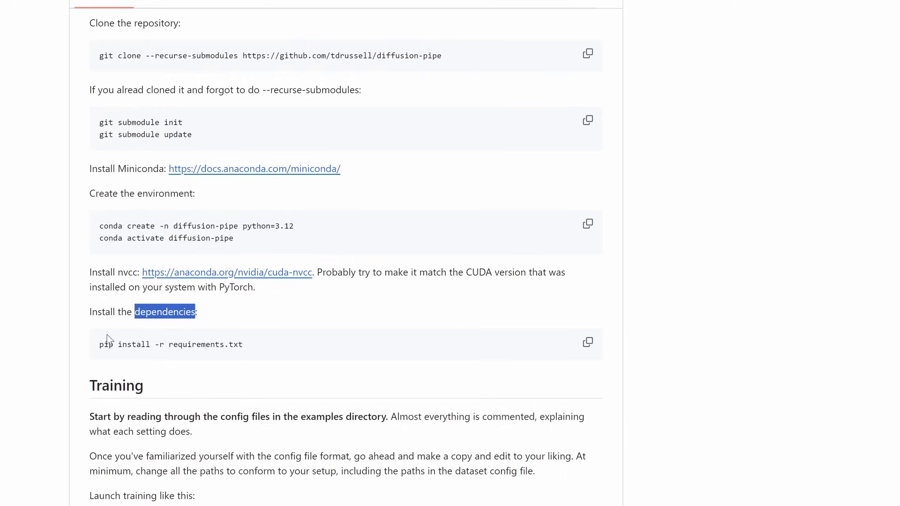
{"action": "left_click_drag", "start_coordinate": [98, 344], "coordinate": [249, 347]}
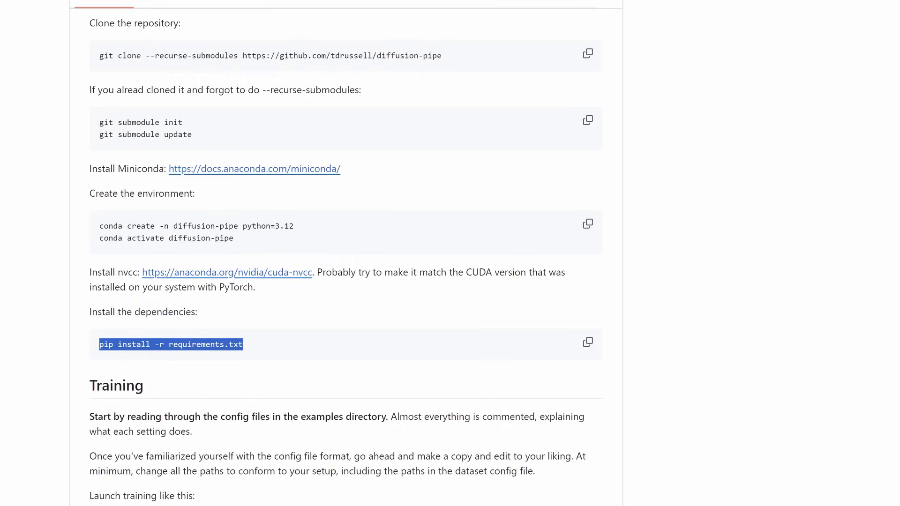
{"action": "left_click", "coordinate": [777, 488]}
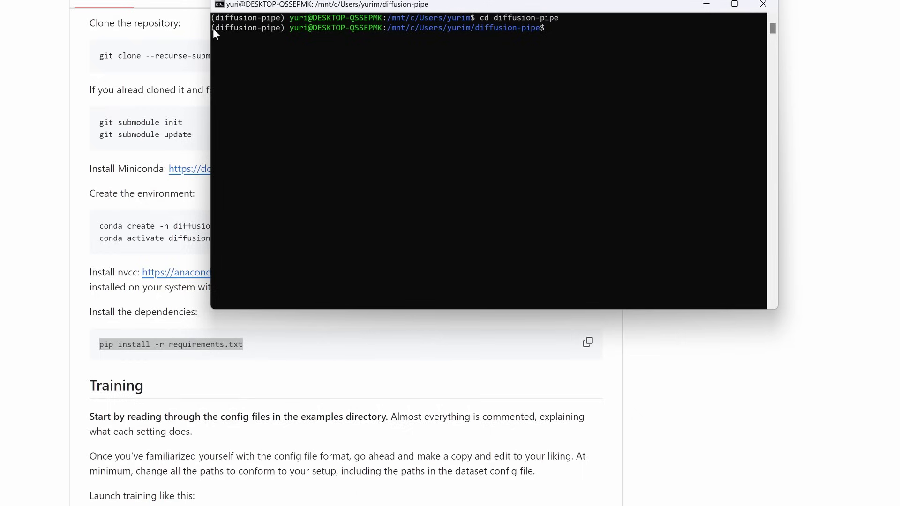
{"action": "right_click", "coordinate": [554, 128]}
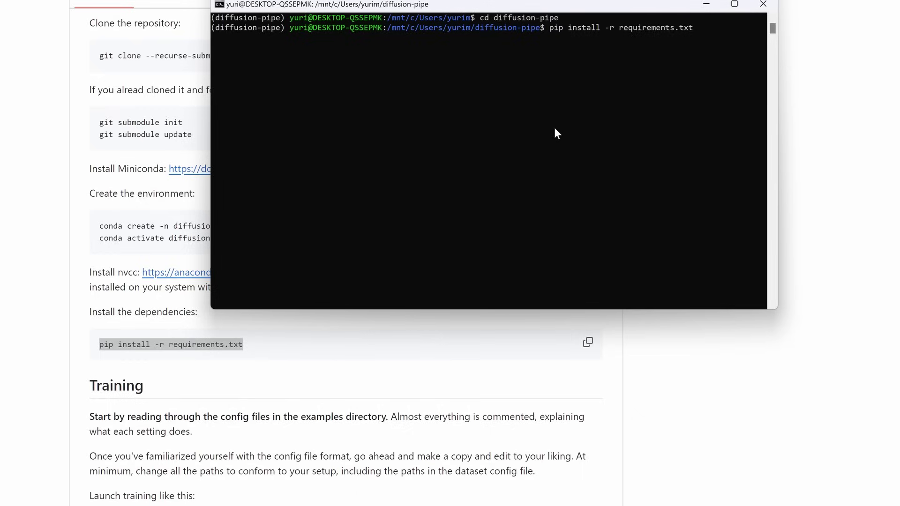
{"action": "key", "text": "Return"}
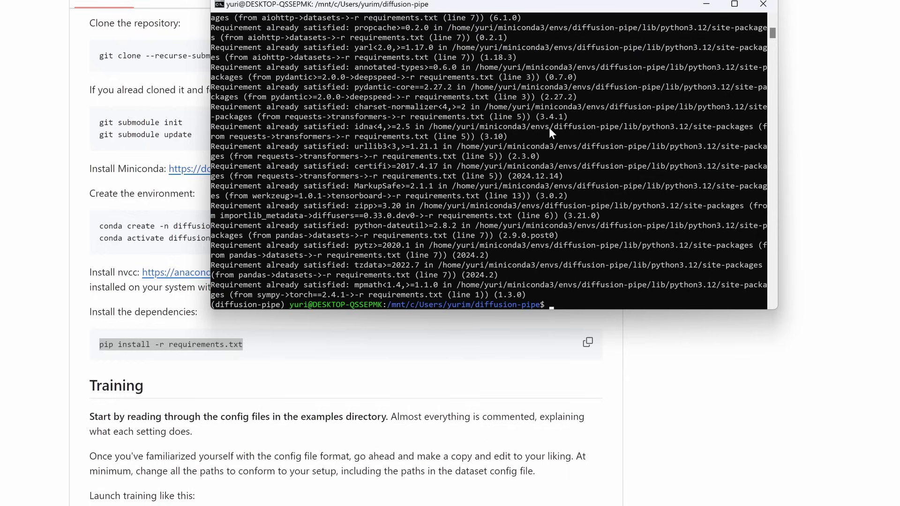
{"action": "left_click_drag", "start_coordinate": [215, 288], "coordinate": [584, 295]}
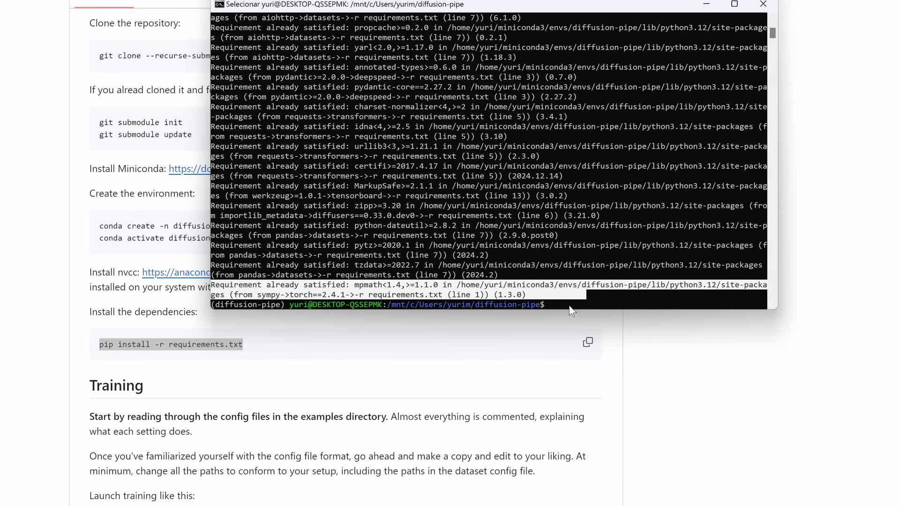
{"action": "left_click", "coordinate": [570, 306]}
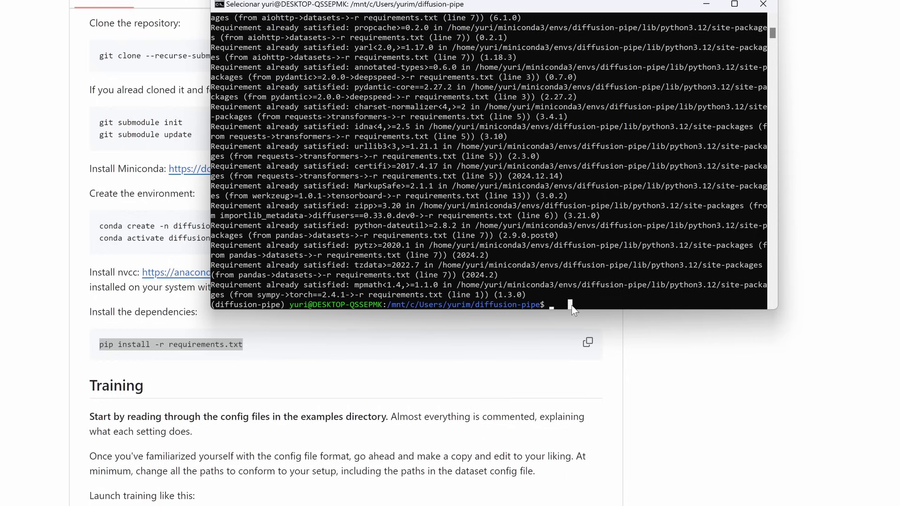
{"action": "left_click", "coordinate": [589, 206]}
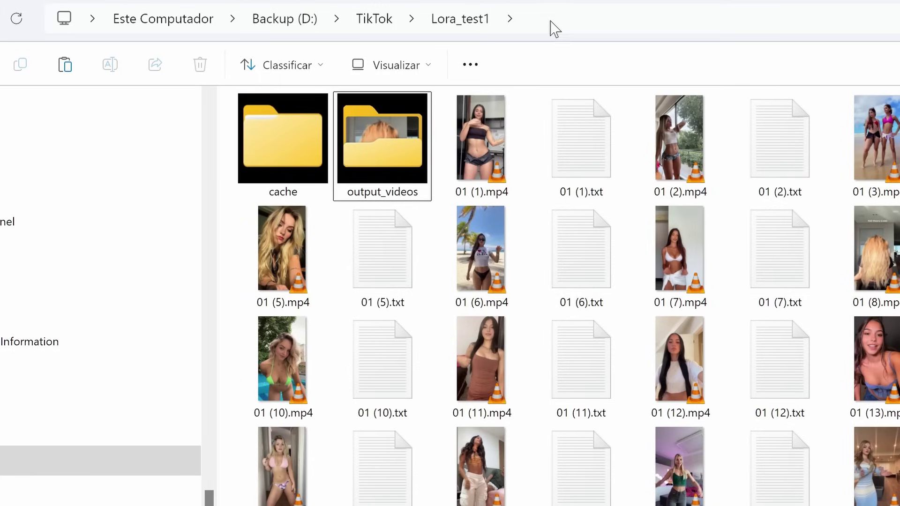
Step: Open a command prompt from the Lora_test1 folder's address bar and start WSL in it
{"action": "left_click", "coordinate": [552, 27]}
{"action": "type", "text": "cmd"}
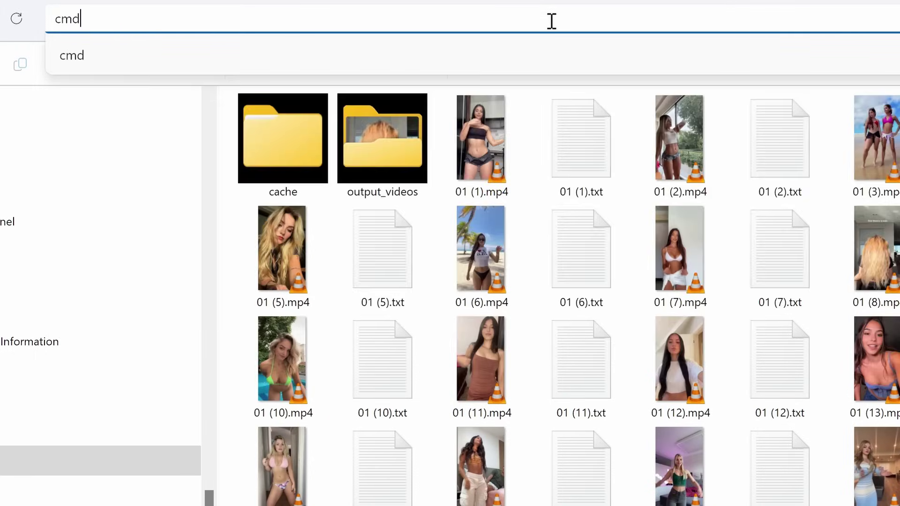
{"action": "key", "text": "Return"}
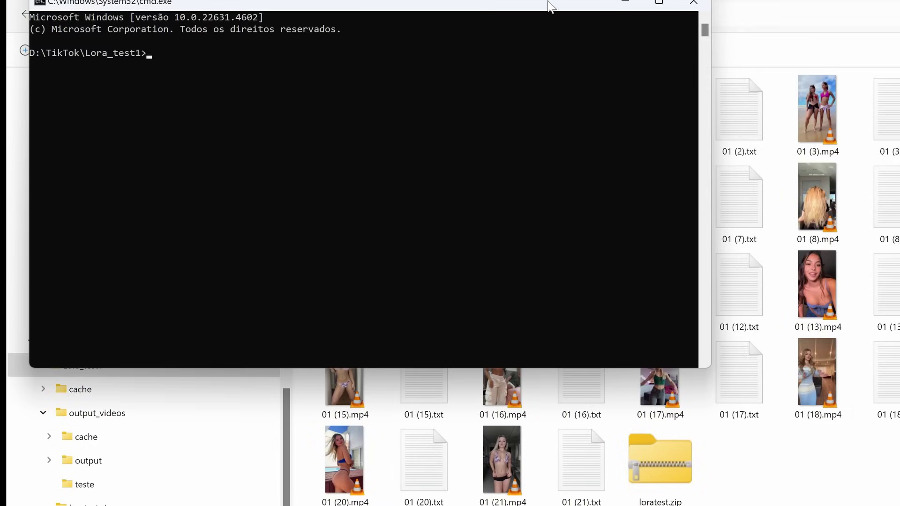
{"action": "left_click_drag", "start_coordinate": [552, 3], "coordinate": [583, 85]}
{"action": "type", "text": "w"}
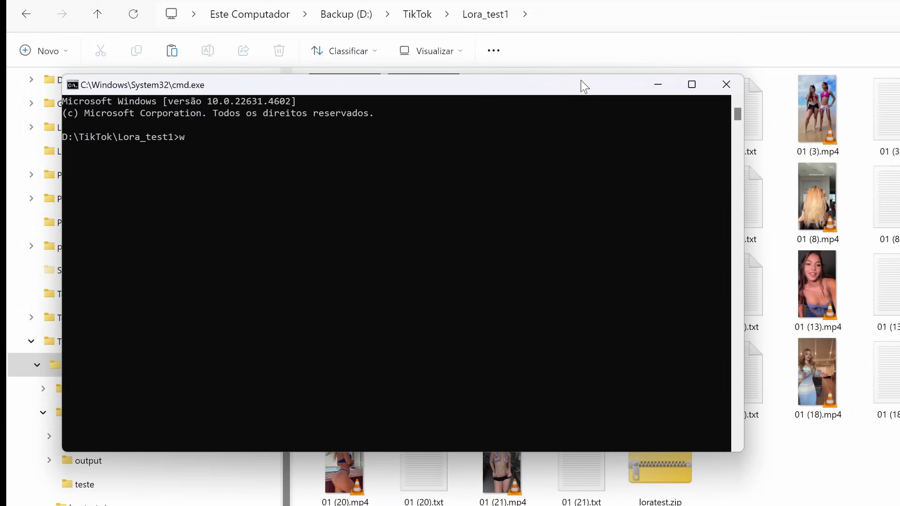
{"action": "type", "text": "sl"}
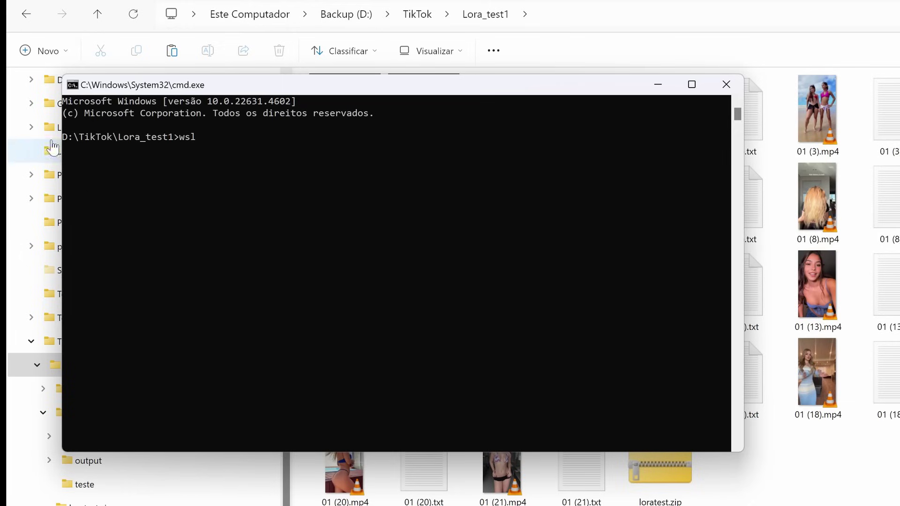
{"action": "left_click_drag", "start_coordinate": [65, 135], "coordinate": [169, 140]}
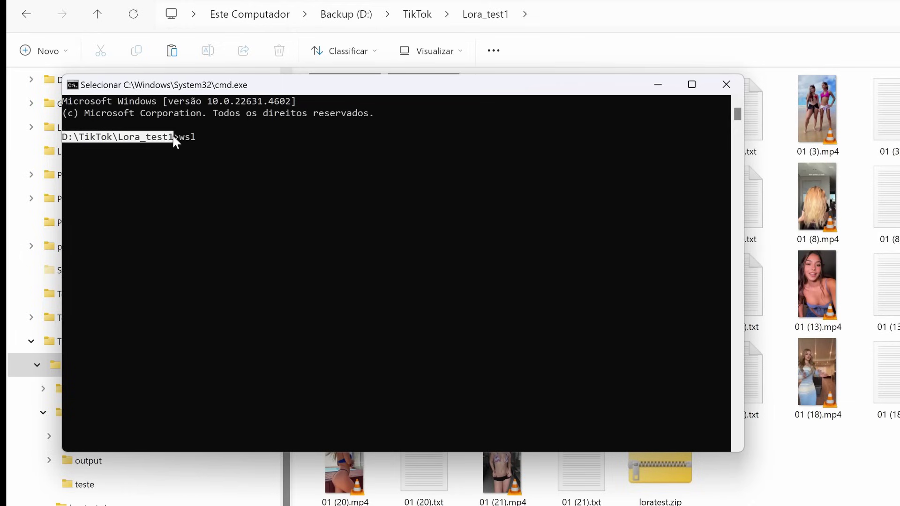
{"action": "left_click", "coordinate": [130, 186]}
{"action": "right_click", "coordinate": [210, 158]}
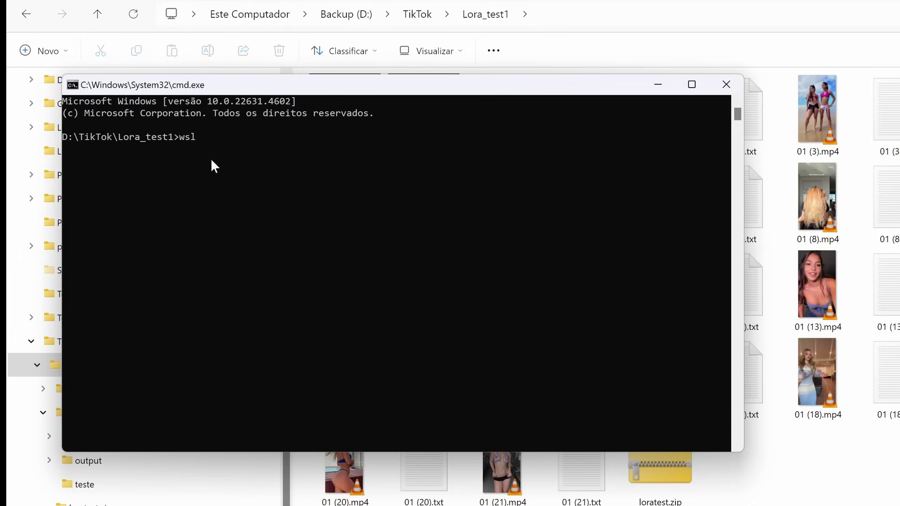
{"action": "key", "text": "Return"}
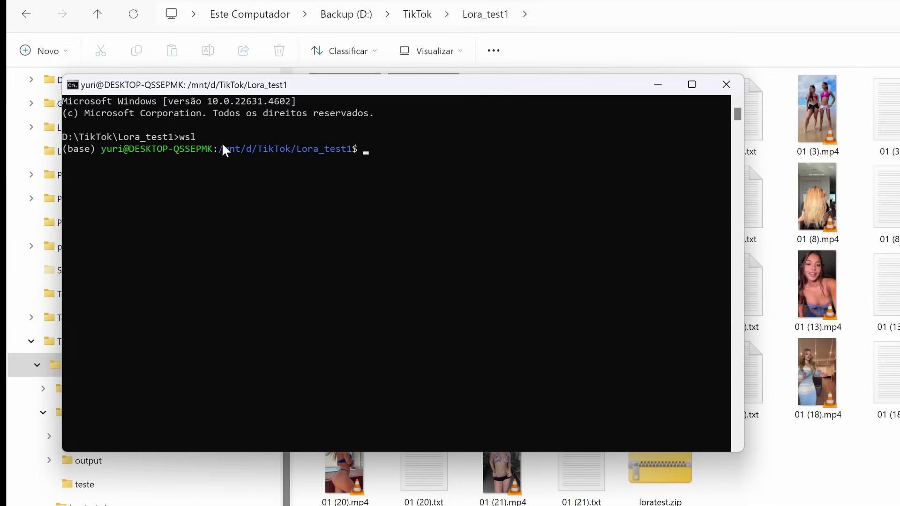
Step: Copy the Linux path /mnt/d/TikTok/Lora_test1 and paste it at the prompt
{"action": "left_click", "coordinate": [221, 149]}
{"action": "left_click_drag", "start_coordinate": [220, 146], "coordinate": [335, 153]}
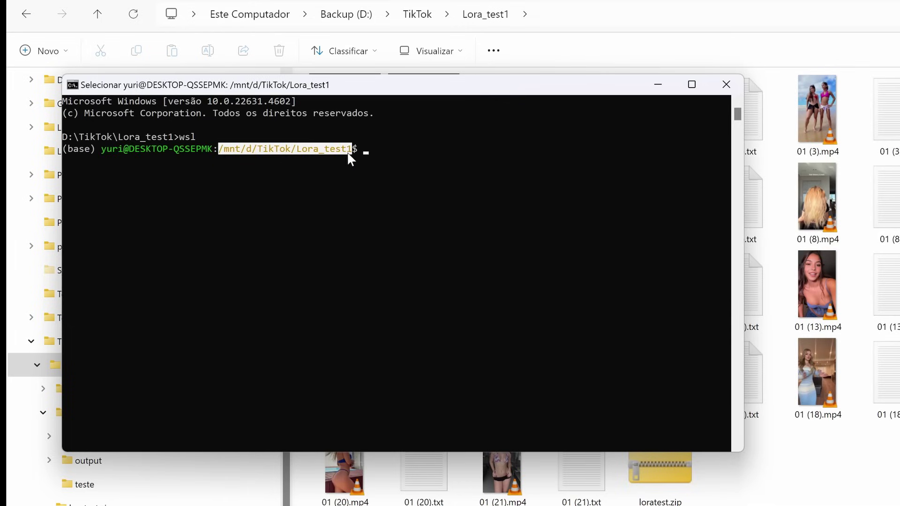
{"action": "left_click_drag", "start_coordinate": [63, 135], "coordinate": [328, 156]}
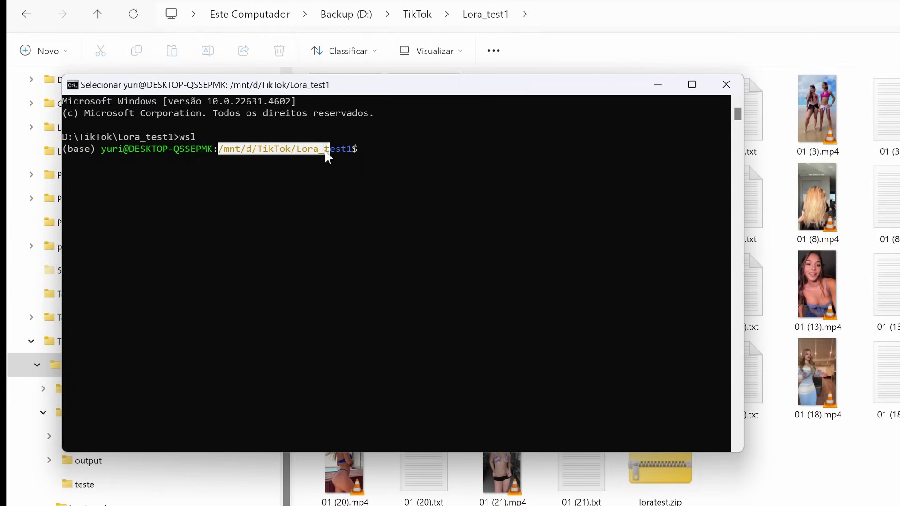
{"action": "right_click", "coordinate": [365, 181]}
{"action": "right_click", "coordinate": [398, 155]}
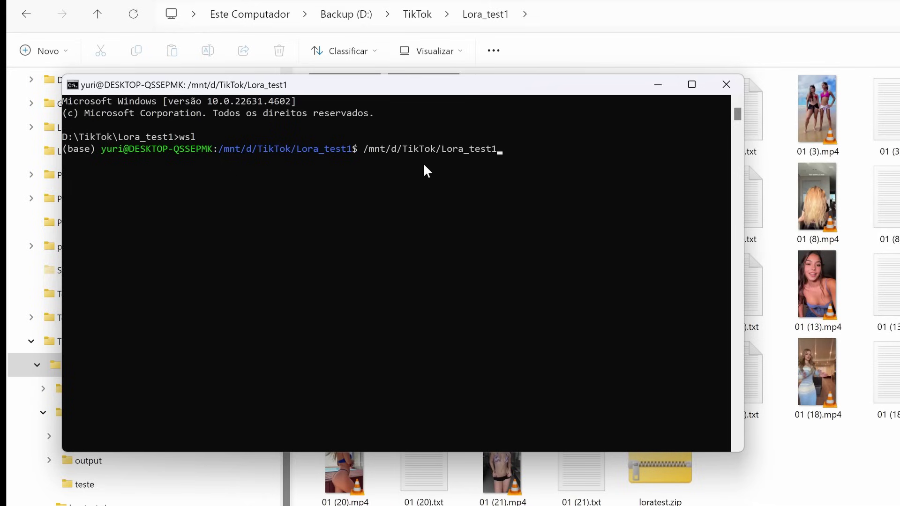
{"action": "key", "text": "BackSpace"}
{"action": "key", "text": "BackSpace"}
{"action": "key", "text": "BackSpace"}
{"action": "key", "text": "BackSpace"}
{"action": "key", "text": "BackSpace"}
{"action": "key", "text": "BackSpace"}
{"action": "key", "text": "BackSpace"}
{"action": "key", "text": "BackSpace"}
{"action": "key", "text": "BackSpace"}
{"action": "key", "text": "BackSpace"}
{"action": "key", "text": "BackSpace"}
{"action": "key", "text": "BackSpace"}
{"action": "key", "text": "BackSpace"}
{"action": "key", "text": "BackSpace"}
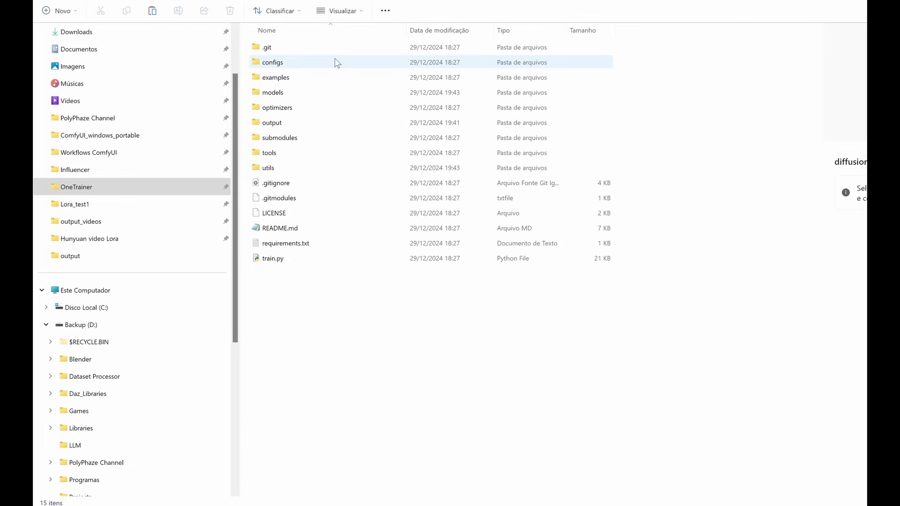
Step: Open examples/hunyuan_video.toml and review its transformer, vae and clip paths into ComfyUI models
{"action": "left_click", "coordinate": [283, 79]}
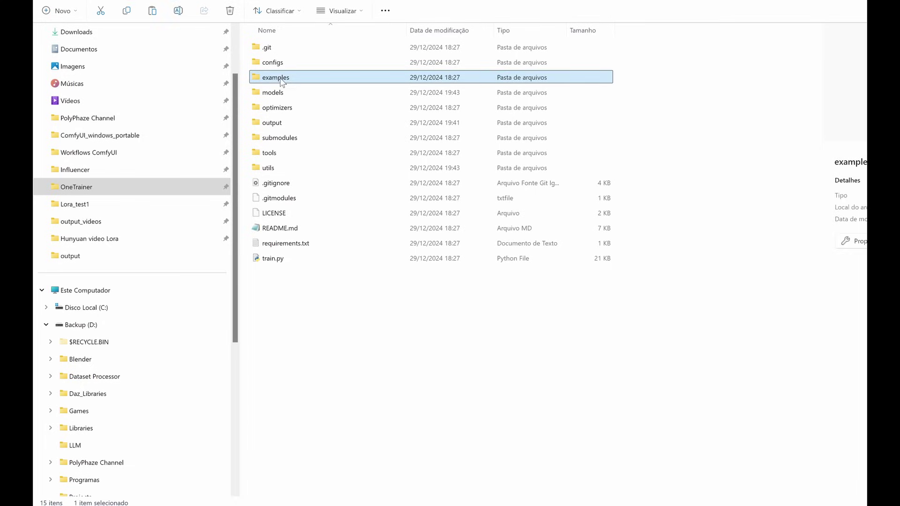
{"action": "double_click", "coordinate": [283, 79]}
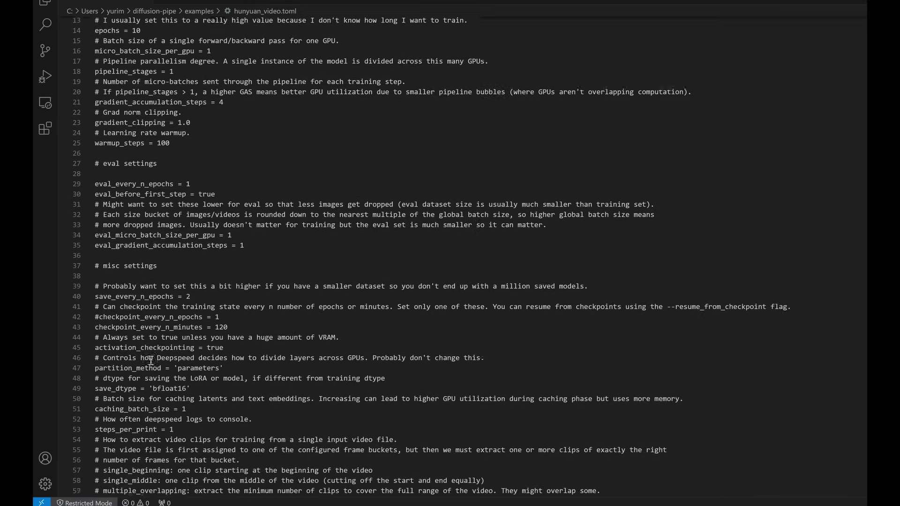
{"action": "scroll", "coordinate": [151, 360], "scroll_direction": "down", "scroll_amount": 7}
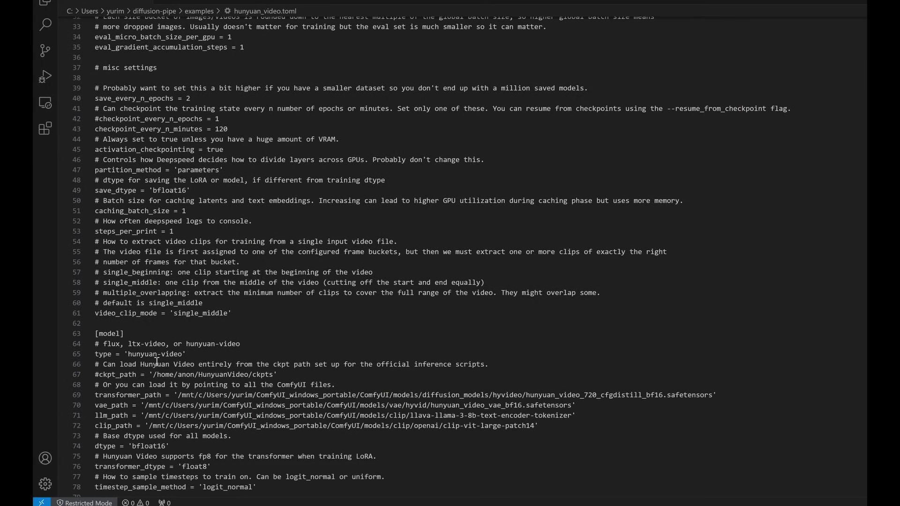
{"action": "left_click_drag", "start_coordinate": [178, 395], "coordinate": [712, 396]}
{"action": "left_click_drag", "start_coordinate": [95, 405], "coordinate": [577, 406]}
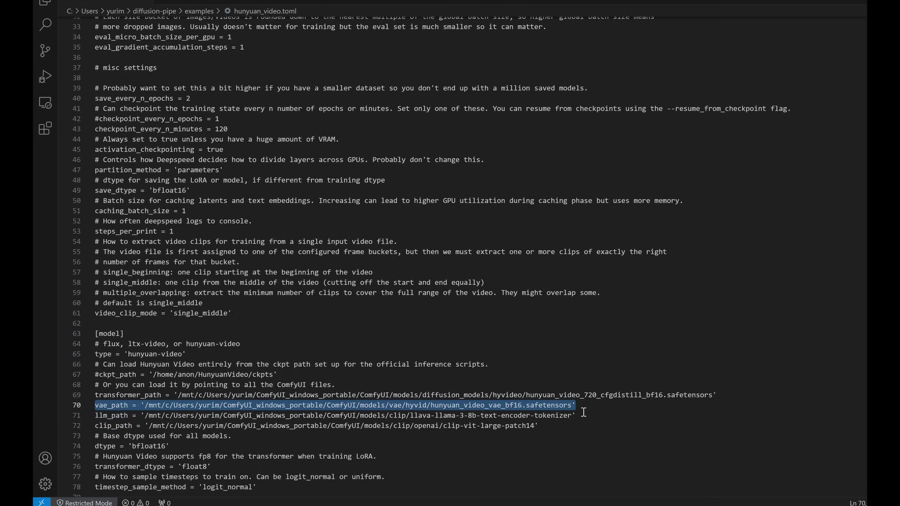
{"action": "left_click_drag", "start_coordinate": [98, 425], "coordinate": [557, 434]}
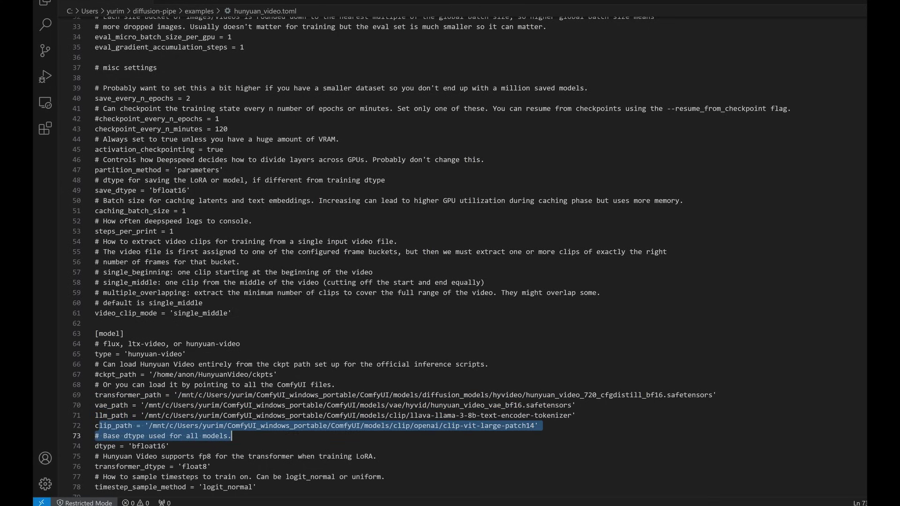
{"action": "key", "text": "alt+Tab"}
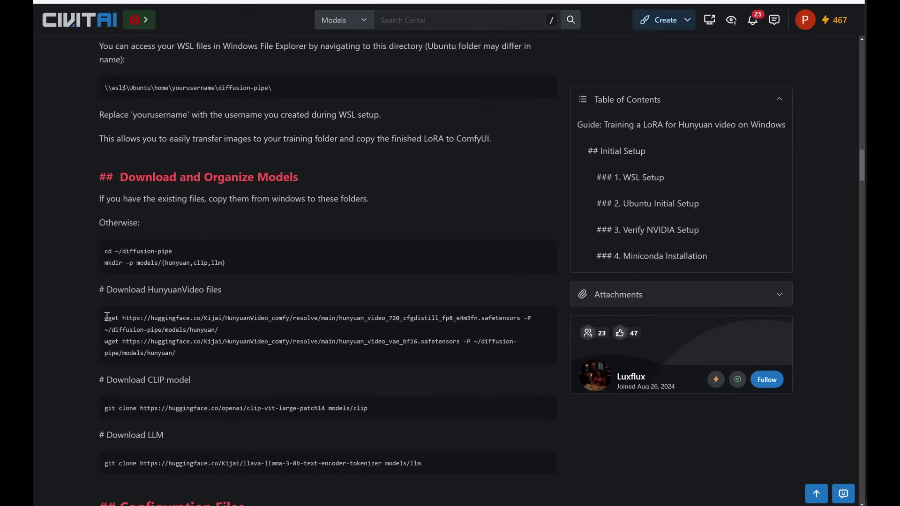
Step: Review the guide's wget and git clone model download commands
{"action": "left_click_drag", "start_coordinate": [103, 316], "coordinate": [313, 332]}
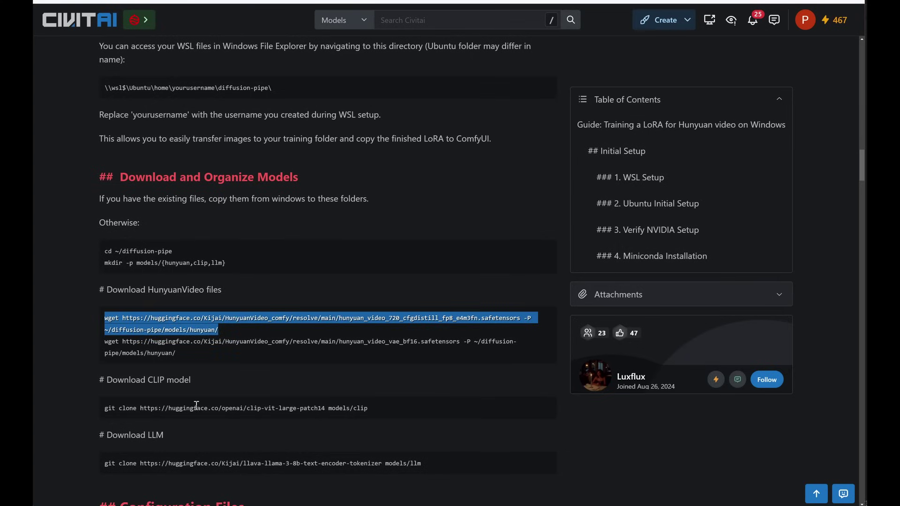
{"action": "mouse_move", "coordinate": [161, 464]}
{"action": "left_mouse_down"}
{"action": "mouse_move", "coordinate": [431, 459]}
{"action": "mouse_move", "coordinate": [372, 461]}
{"action": "left_mouse_up"}
{"action": "left_click", "coordinate": [176, 300]}
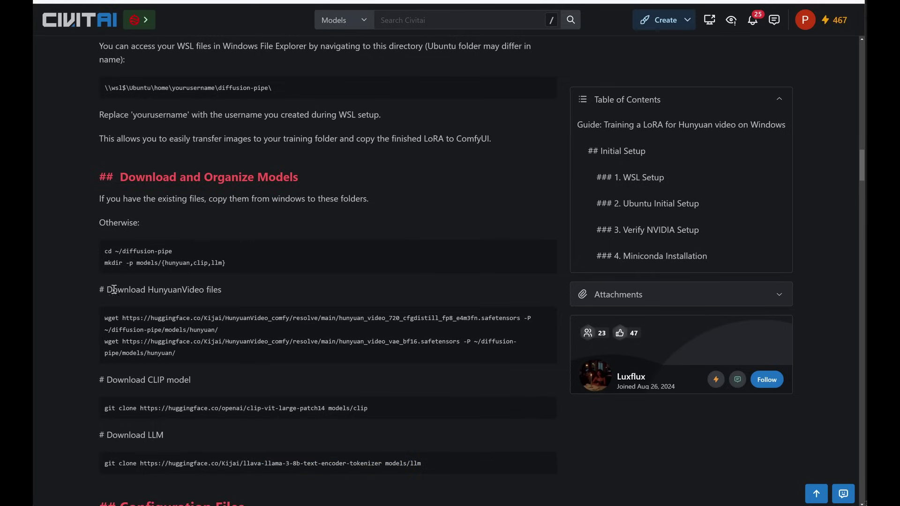
{"action": "mouse_move", "coordinate": [107, 290]}
{"action": "left_mouse_down"}
{"action": "mouse_move", "coordinate": [444, 459]}
{"action": "mouse_move", "coordinate": [429, 458]}
{"action": "mouse_move", "coordinate": [402, 430]}
{"action": "left_mouse_up"}
{"action": "left_click", "coordinate": [370, 370]}
Step: Back in hunyuan_video.toml, select the model path lines 69–72
{"action": "key", "text": "alt+Tab"}
{"action": "left_click", "coordinate": [157, 385]}
{"action": "left_click_drag", "start_coordinate": [96, 395], "coordinate": [597, 423]}
Step: Check the ComfyUI_windows_portable model path and the output_dir path on line 2 of hunyuan_video.toml
{"action": "double_click", "coordinate": [271, 395]}
{"action": "left_click_drag", "start_coordinate": [271, 395], "coordinate": [427, 405]}
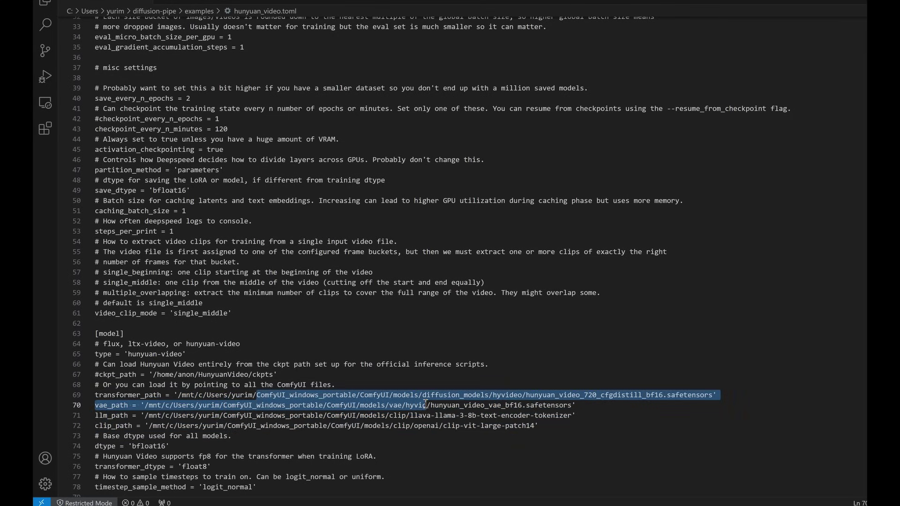
{"action": "scroll", "coordinate": [382, 247], "scroll_direction": "up", "scroll_amount": 10}
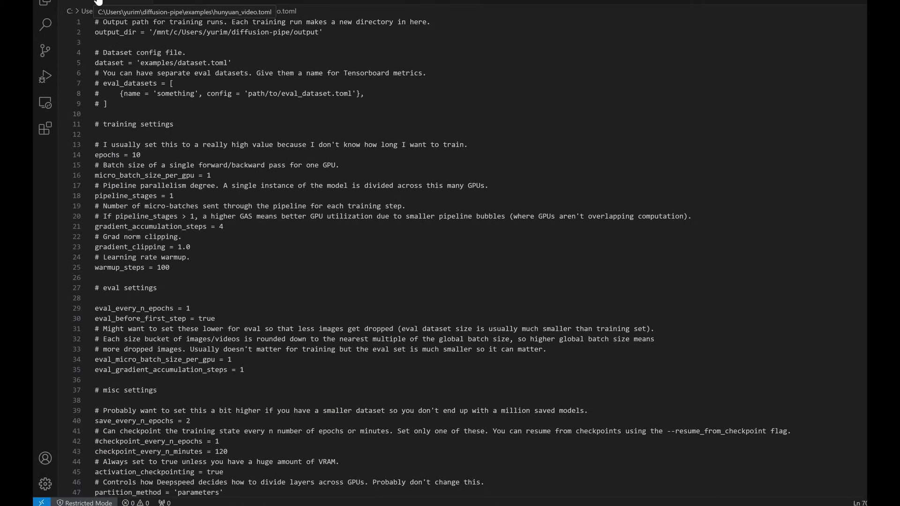
{"action": "left_click", "coordinate": [178, 73]}
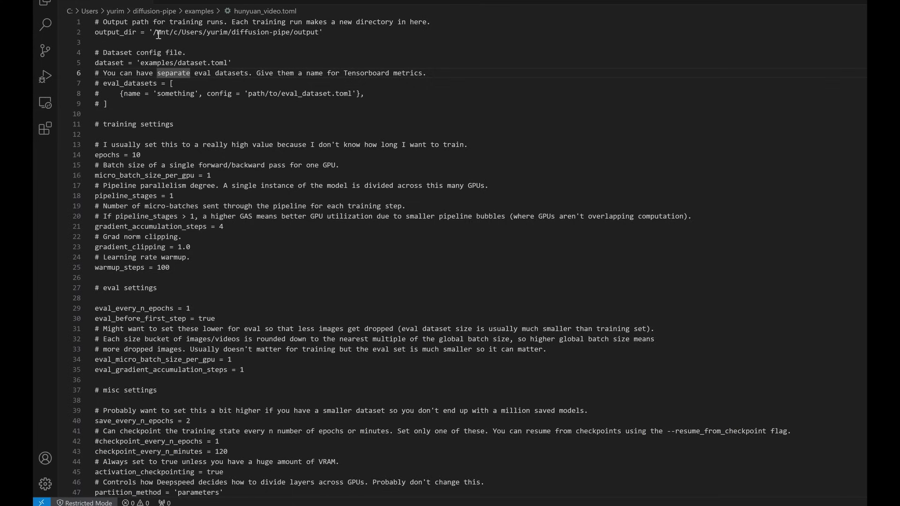
{"action": "left_click_drag", "start_coordinate": [153, 32], "coordinate": [321, 37]}
{"action": "scroll", "coordinate": [166, 90], "scroll_direction": "down", "scroll_amount": 1}
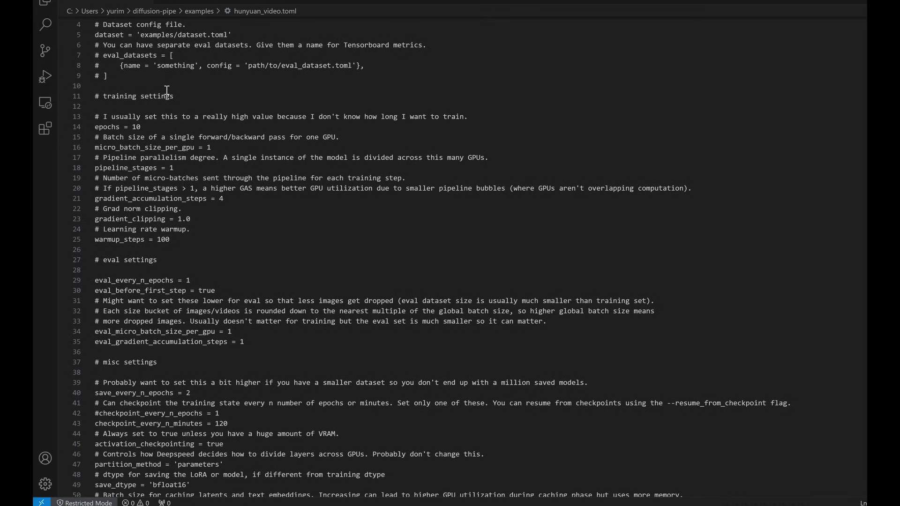
{"action": "scroll", "coordinate": [181, 96], "scroll_direction": "up", "scroll_amount": 1}
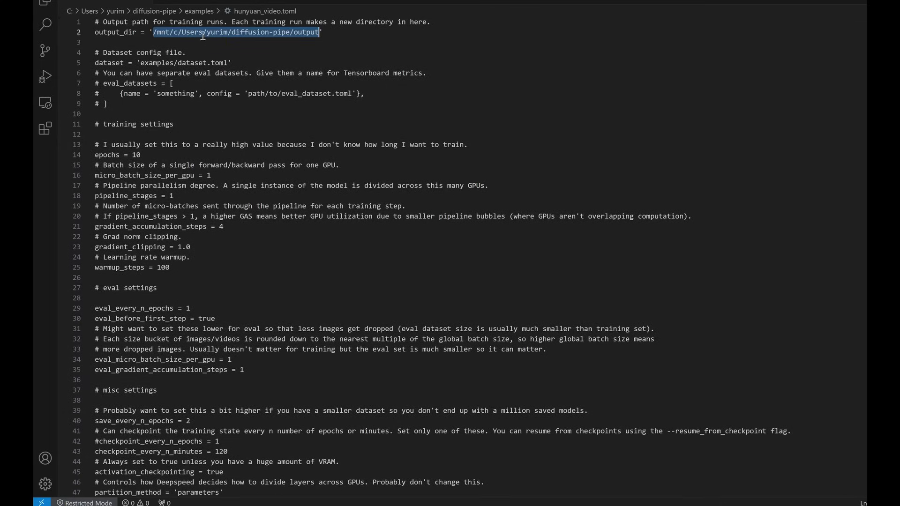
{"action": "double_click", "coordinate": [229, 32]}
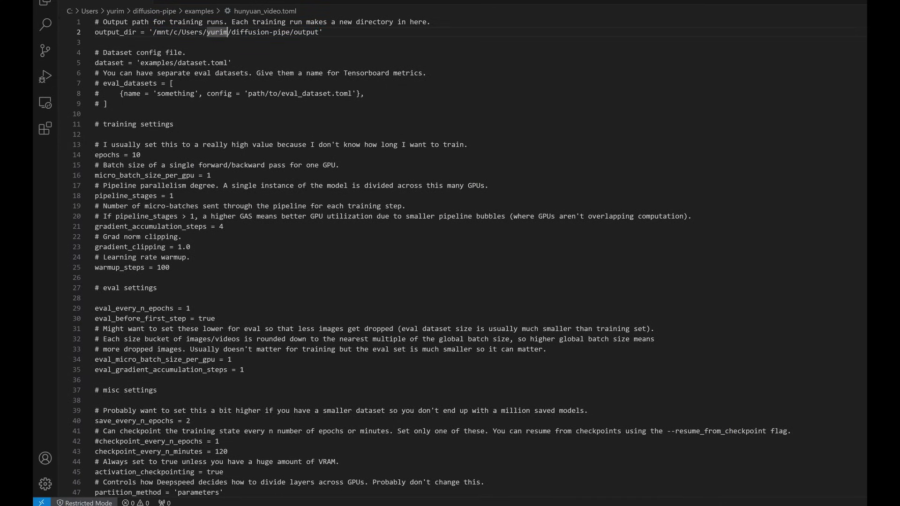
{"action": "left_click", "coordinate": [491, 450]}
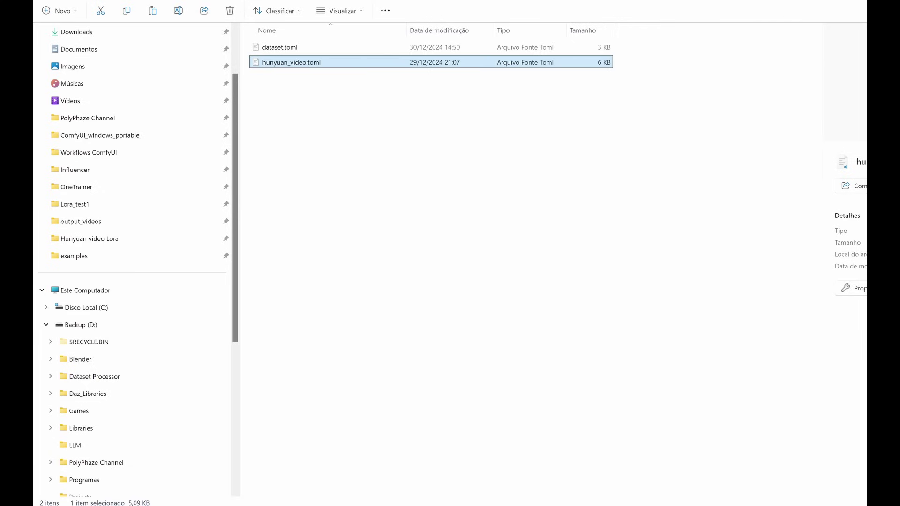
Step: Open dataset.toml from the diffusion-pipe examples folder in VS Code
{"action": "key", "text": "alt+Up"}
{"action": "left_click", "coordinate": [328, 316]}
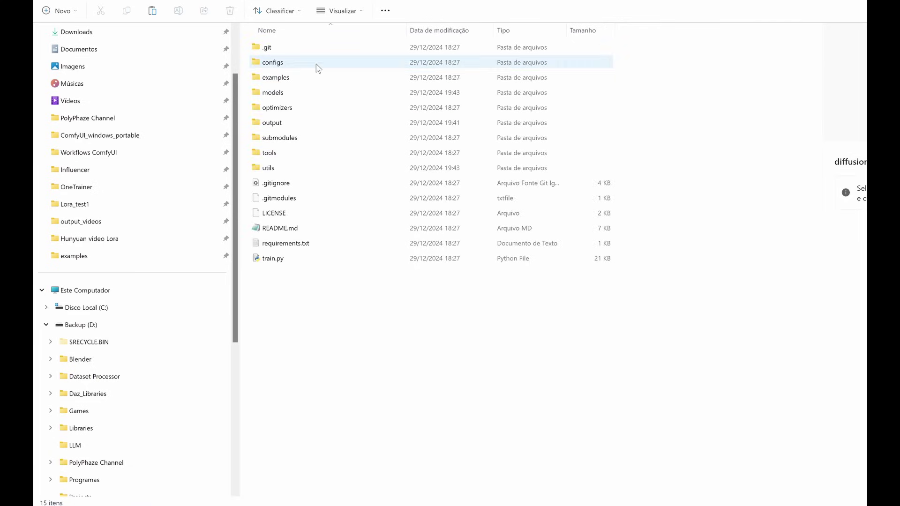
{"action": "double_click", "coordinate": [285, 78]}
{"action": "left_click", "coordinate": [284, 47]}
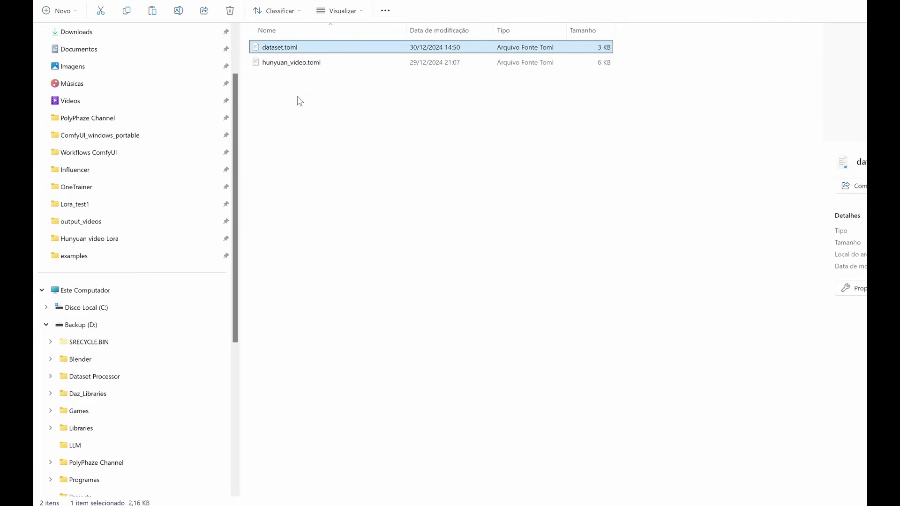
{"action": "double_click", "coordinate": [288, 46]}
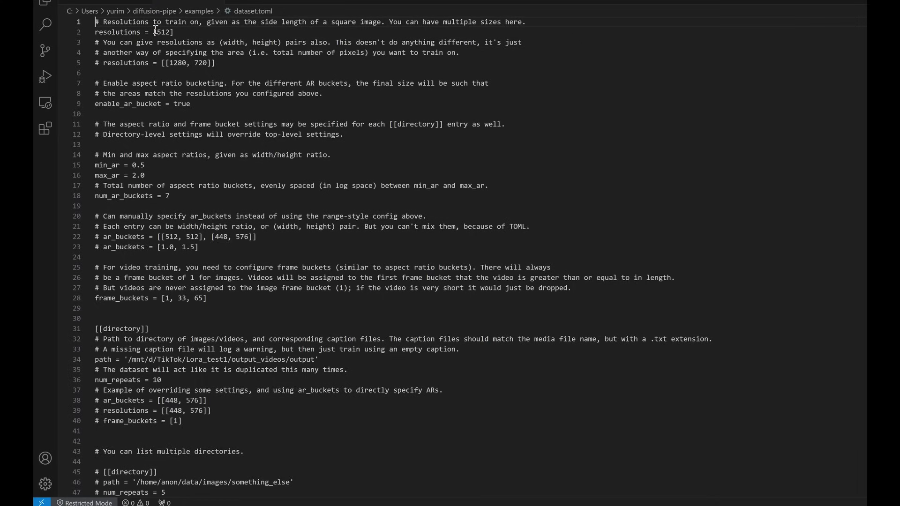
Step: Review resolutions = [512] and the /mnt/d/TikTok/Lora_test1 dataset path on line 34
{"action": "left_click_drag", "start_coordinate": [153, 32], "coordinate": [180, 32]}
{"action": "left_click_drag", "start_coordinate": [132, 361], "coordinate": [315, 362]}
{"action": "left_click", "coordinate": [195, 411]}
{"action": "left_click_drag", "start_coordinate": [128, 360], "coordinate": [183, 360]}
{"action": "left_click", "coordinate": [316, 360], "text": "shift"}
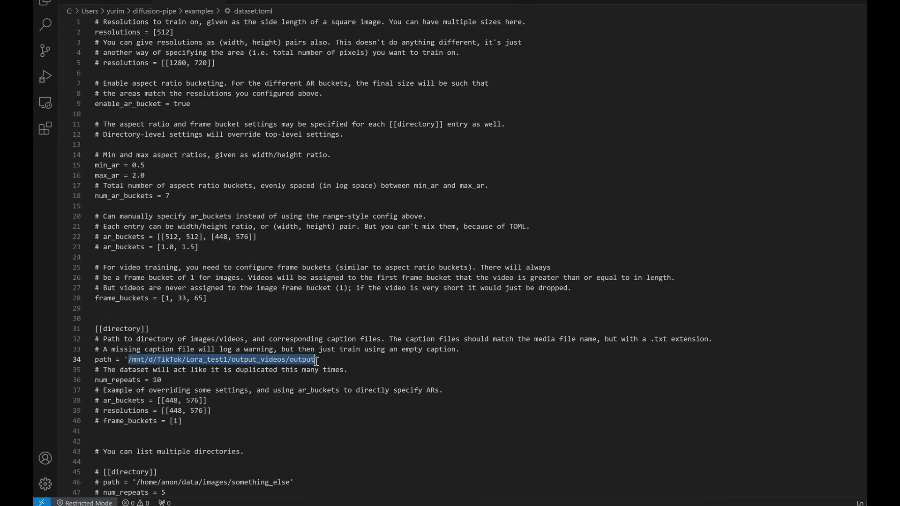
{"action": "scroll", "coordinate": [440, 391], "scroll_direction": "down", "scroll_amount": 1}
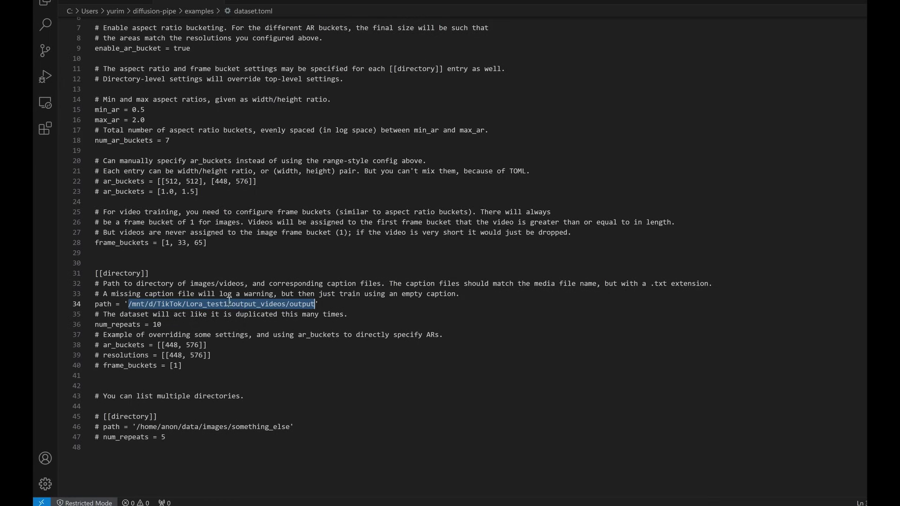
{"action": "left_click_drag", "start_coordinate": [186, 304], "coordinate": [303, 304]}
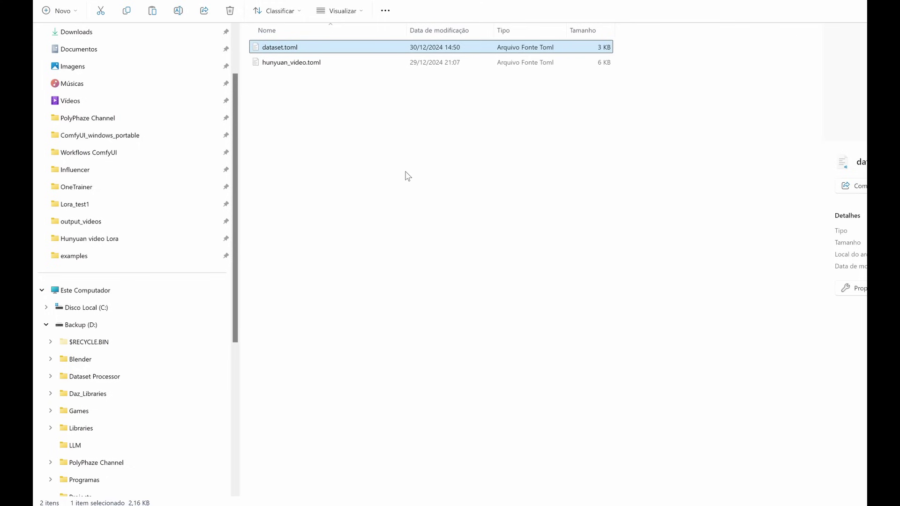
Step: Switch to the Lora_test1 folder and browse its paired mp4 clips and txt captions
{"action": "key", "text": "alt+Left"}
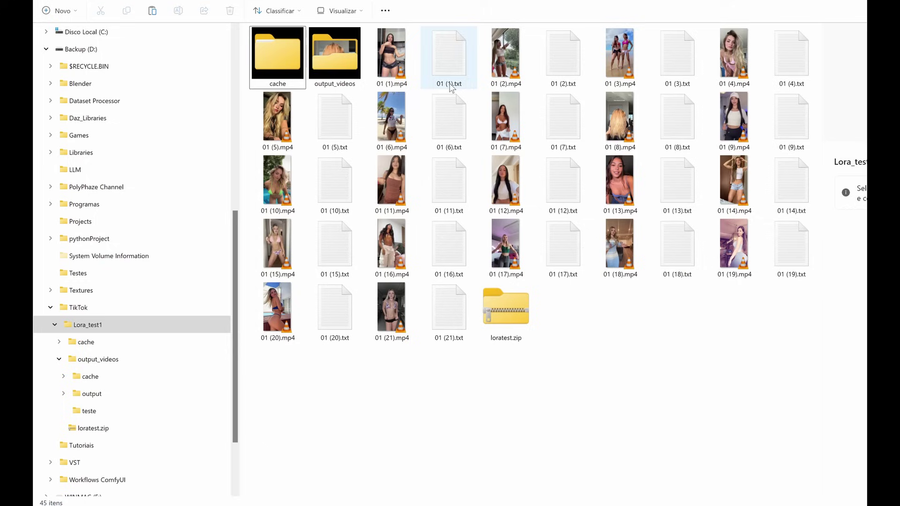
{"action": "left_click", "coordinate": [391, 54]}
{"action": "left_click", "coordinate": [457, 59]}
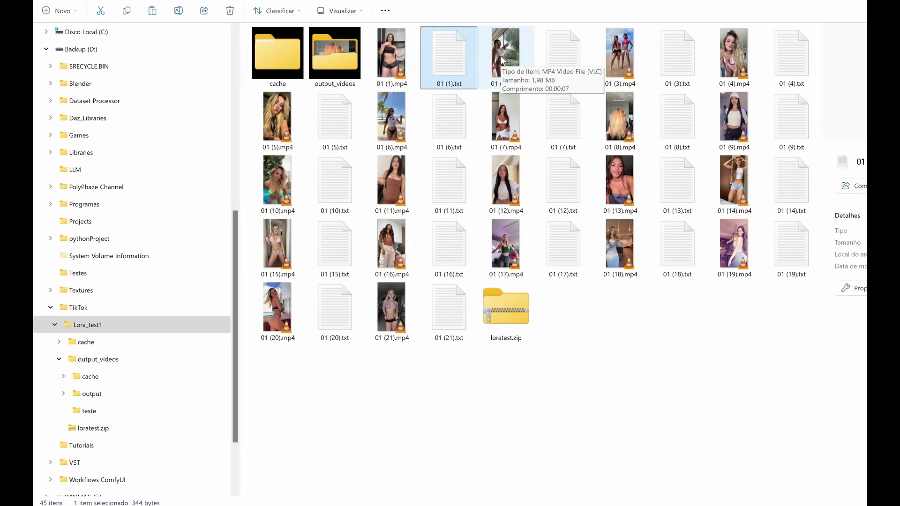
{"action": "left_click", "coordinate": [500, 55]}
{"action": "key", "text": "alt+Up"}
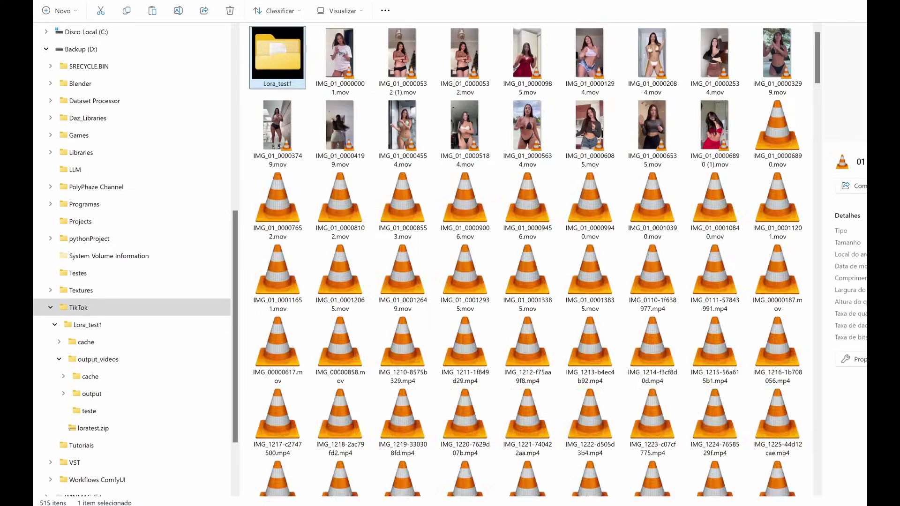
{"action": "double_click", "coordinate": [276, 73]}
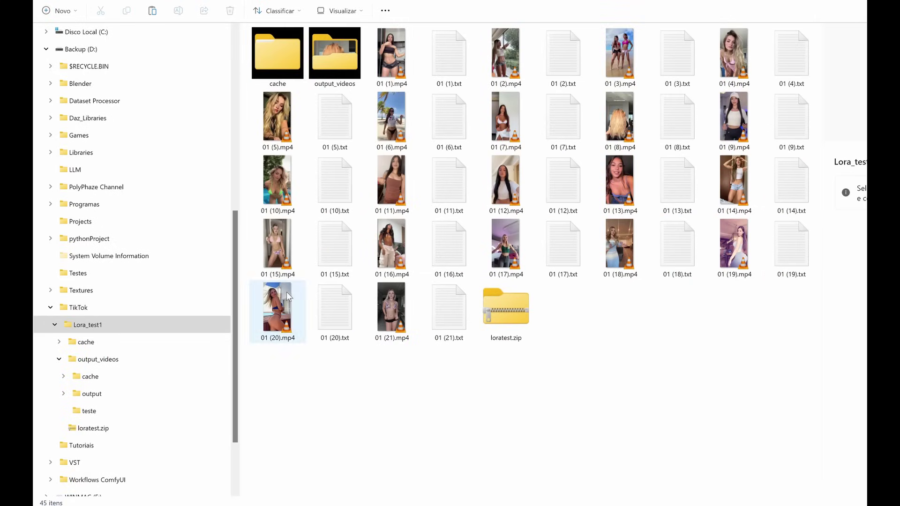
{"action": "left_click_drag", "start_coordinate": [275, 376], "coordinate": [836, 64]}
{"action": "left_click", "coordinate": [678, 402]}
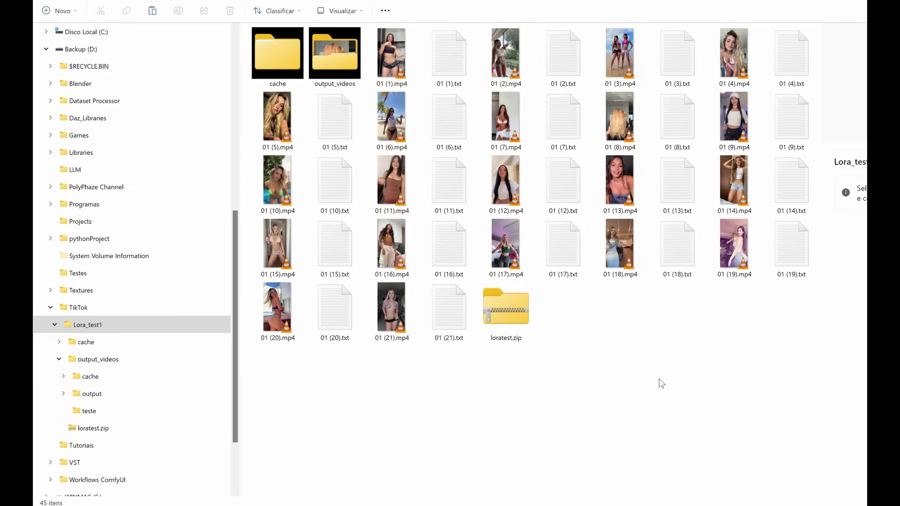
Step: Open the 01 (1).txt caption in Notepad and read its clip description
{"action": "left_click", "coordinate": [448, 69]}
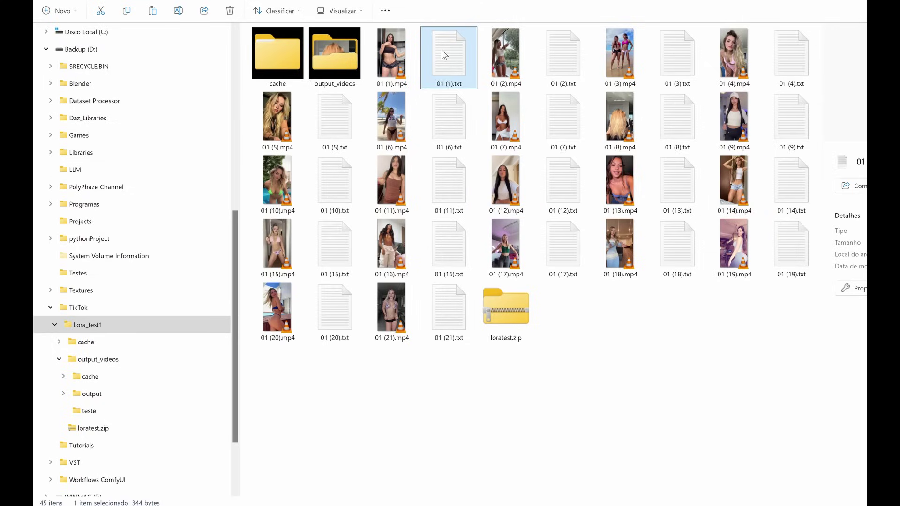
{"action": "left_click", "coordinate": [398, 59]}
{"action": "left_click", "coordinate": [450, 65]}
{"action": "double_click", "coordinate": [451, 65]}
{"action": "left_click_drag", "start_coordinate": [562, 116], "coordinate": [376, 165]}
{"action": "left_click_drag", "start_coordinate": [447, 199], "coordinate": [849, 210]}
Step: Close the 01 (1).txt caption, then read 01 (2).txt in Notepad and close it
{"action": "left_click", "coordinate": [846, 154]}
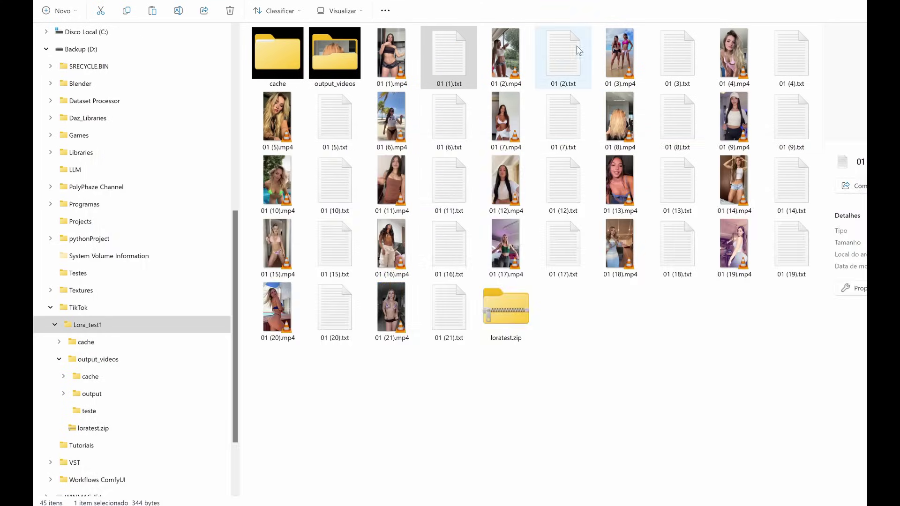
{"action": "left_click", "coordinate": [570, 50]}
{"action": "double_click", "coordinate": [571, 50]}
{"action": "left_click", "coordinate": [406, 206]}
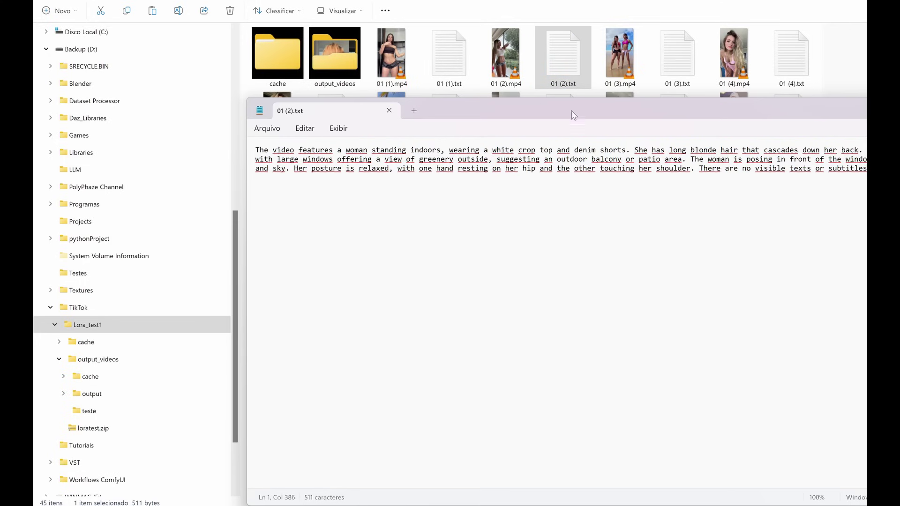
{"action": "left_click_drag", "start_coordinate": [573, 112], "coordinate": [401, 154]}
{"action": "left_click", "coordinate": [823, 143]}
Step: Look through the clip and caption pairs, then read 01 (19).txt and close it
{"action": "left_click", "coordinate": [505, 56]}
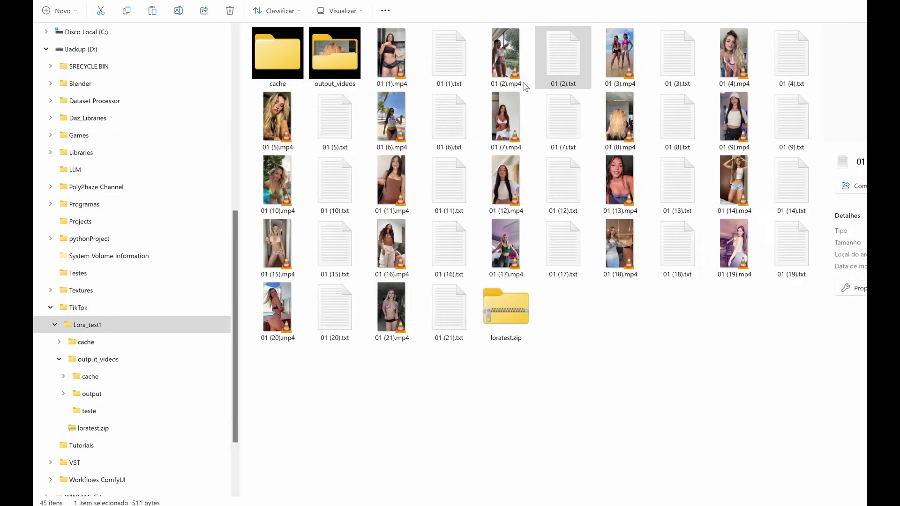
{"action": "left_click", "coordinate": [566, 73]}
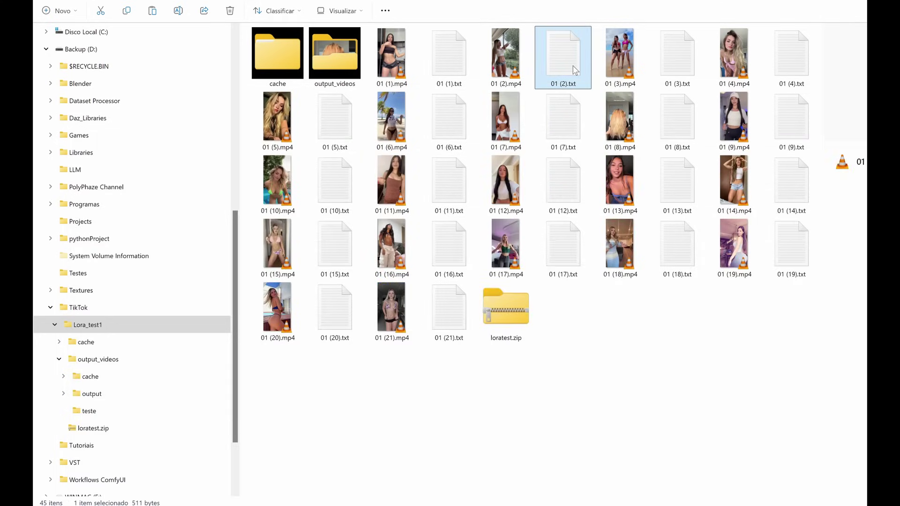
{"action": "left_click", "coordinate": [749, 58]}
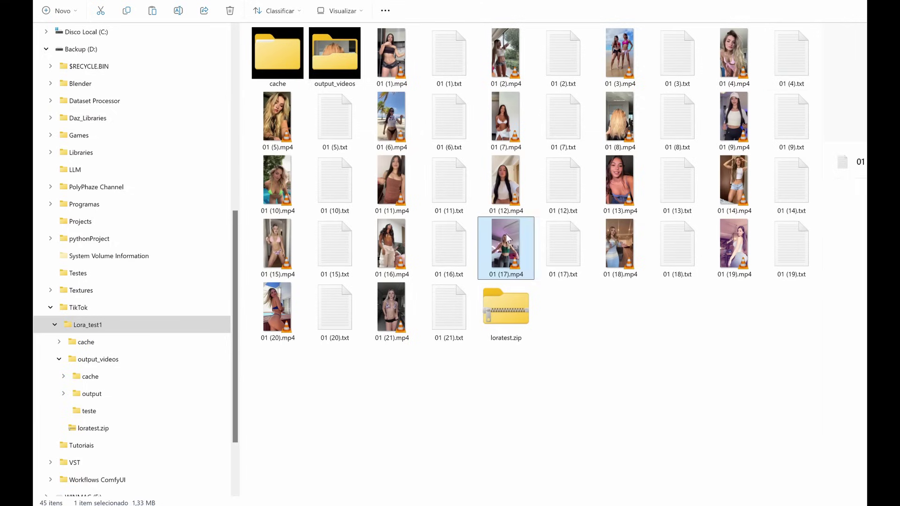
{"action": "left_click", "coordinate": [565, 241]}
{"action": "left_click", "coordinate": [618, 247]}
{"action": "left_click", "coordinate": [674, 240]}
{"action": "left_click", "coordinate": [750, 255]}
{"action": "double_click", "coordinate": [794, 247]}
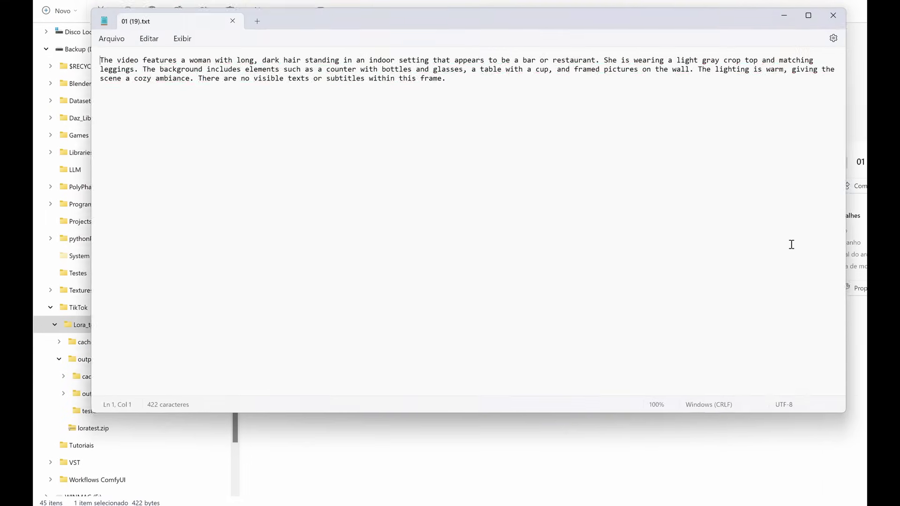
{"action": "left_click", "coordinate": [837, 14]}
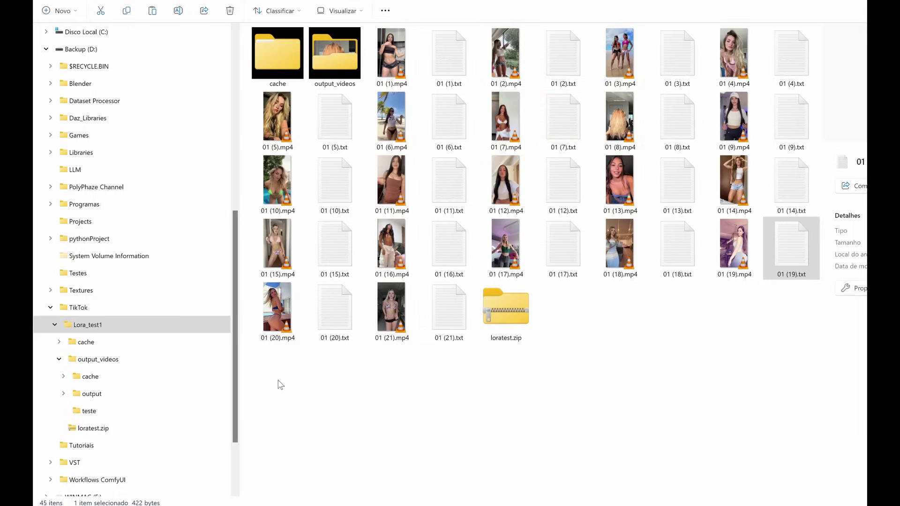
Step: Clear the file selection and go back to the Lora_test1 folder via TikTok
{"action": "left_click_drag", "start_coordinate": [277, 381], "coordinate": [823, 61]}
{"action": "left_click", "coordinate": [620, 356]}
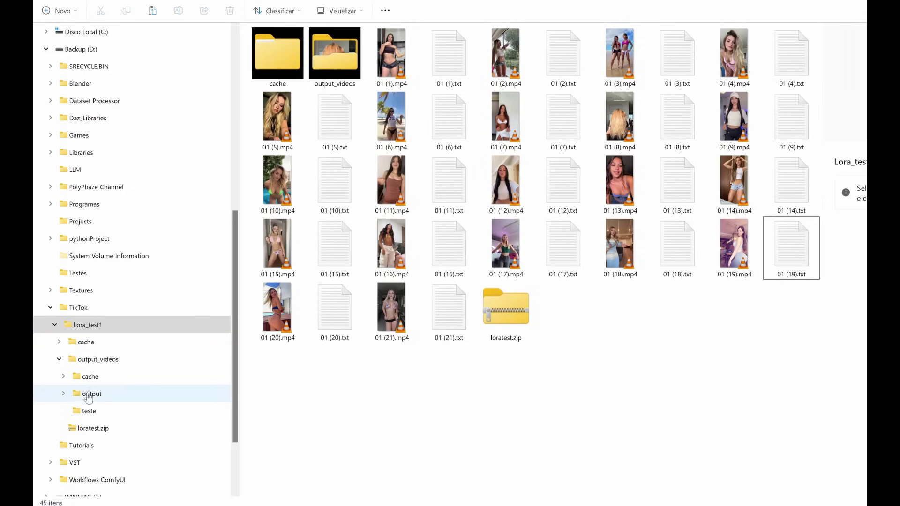
{"action": "left_click", "coordinate": [80, 308]}
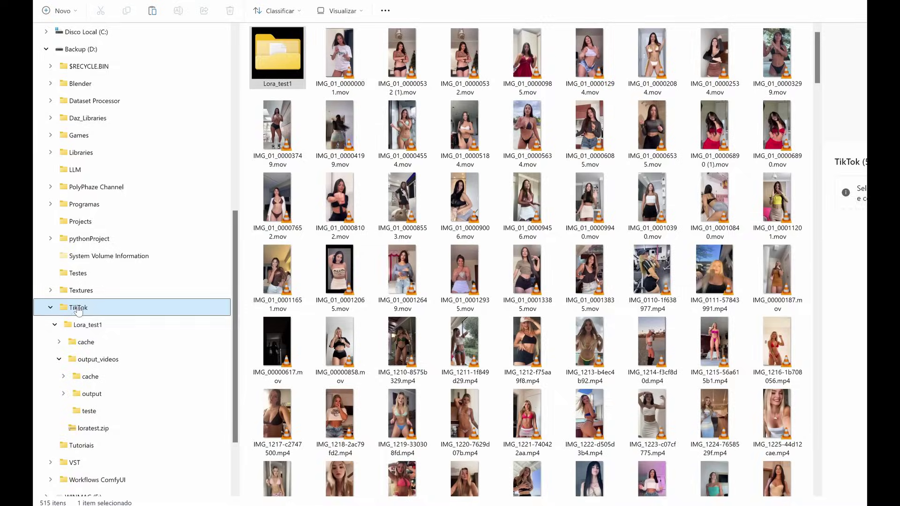
{"action": "left_click", "coordinate": [85, 327]}
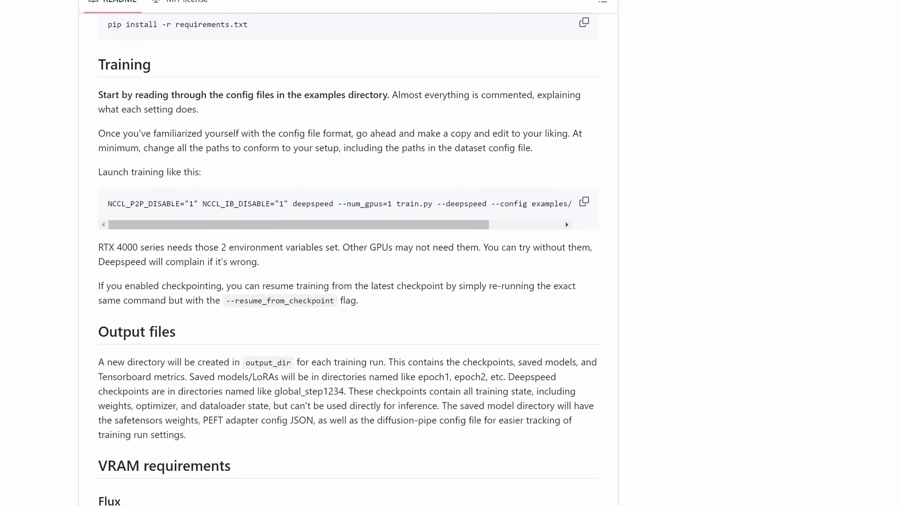
Step: Copy the README's deepspeed launch command and paste it at the diffusion-pipe terminal prompt
{"action": "left_click", "coordinate": [663, 483]}
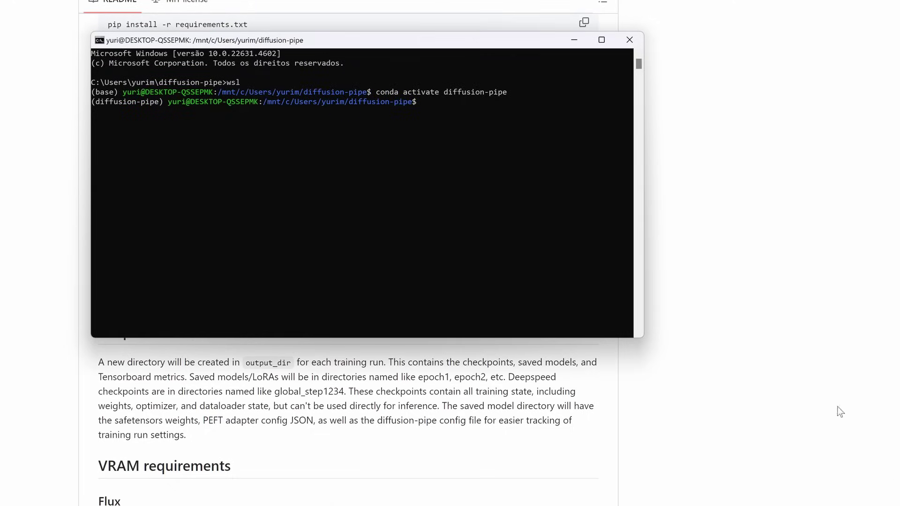
{"action": "left_click_drag", "start_coordinate": [269, 101], "coordinate": [422, 102]}
{"action": "left_click", "coordinate": [369, 122]}
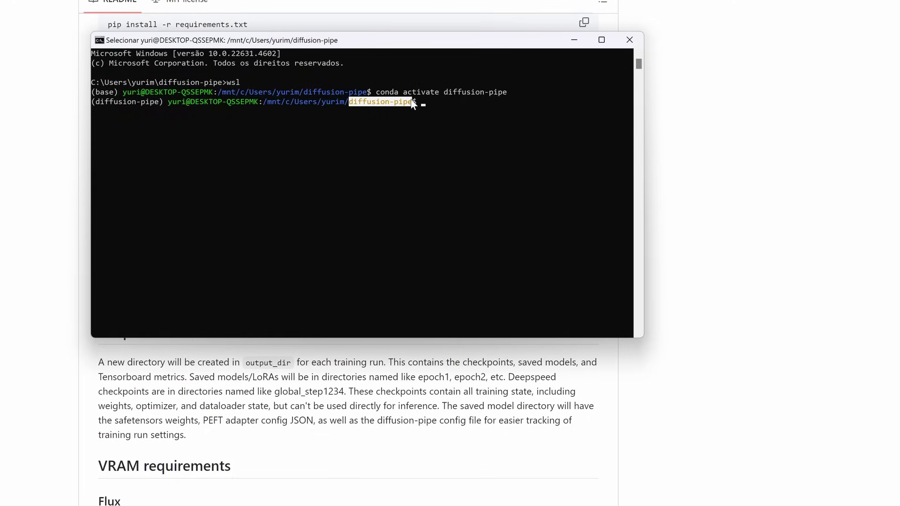
{"action": "left_click", "coordinate": [44, 167]}
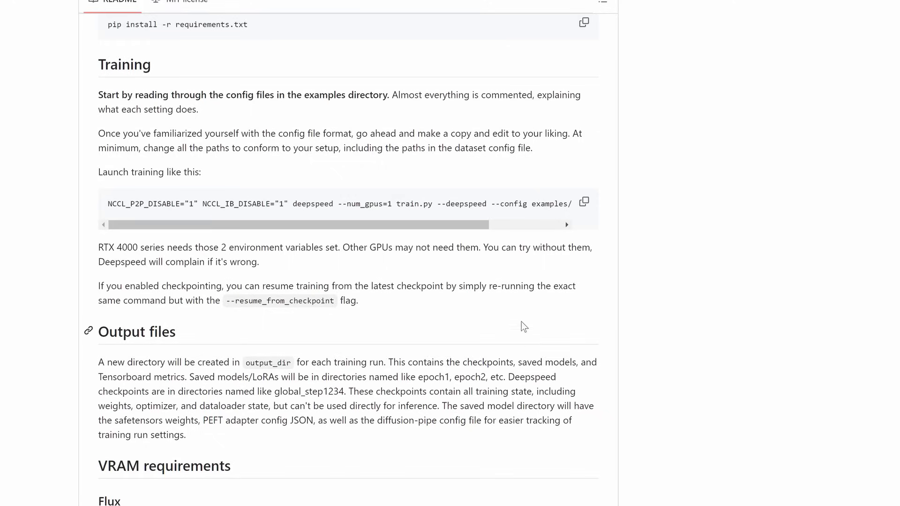
{"action": "left_click", "coordinate": [585, 203]}
{"action": "key", "text": "alt+Tab"}
{"action": "right_click", "coordinate": [433, 147]}
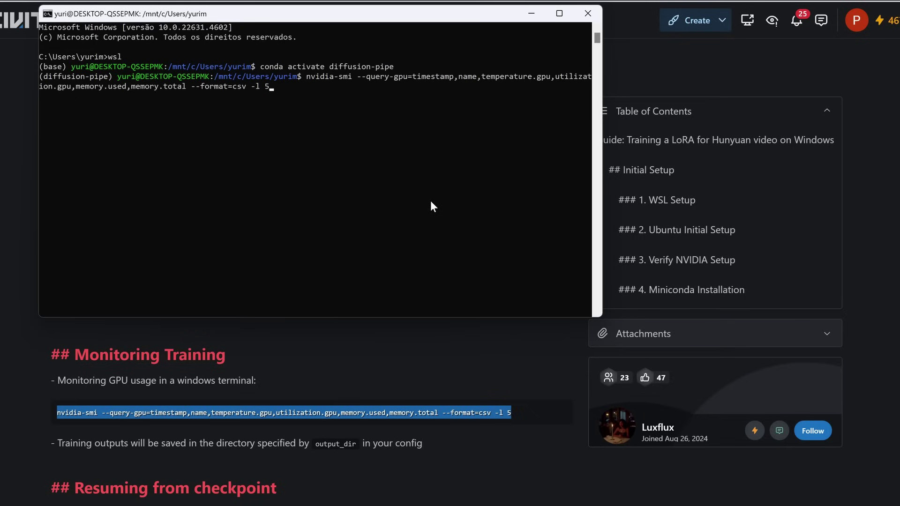
Step: Run nvidia-smi to log timestamp, temperature, utilization and memory as CSV every 5 seconds
{"action": "key", "text": "Return"}
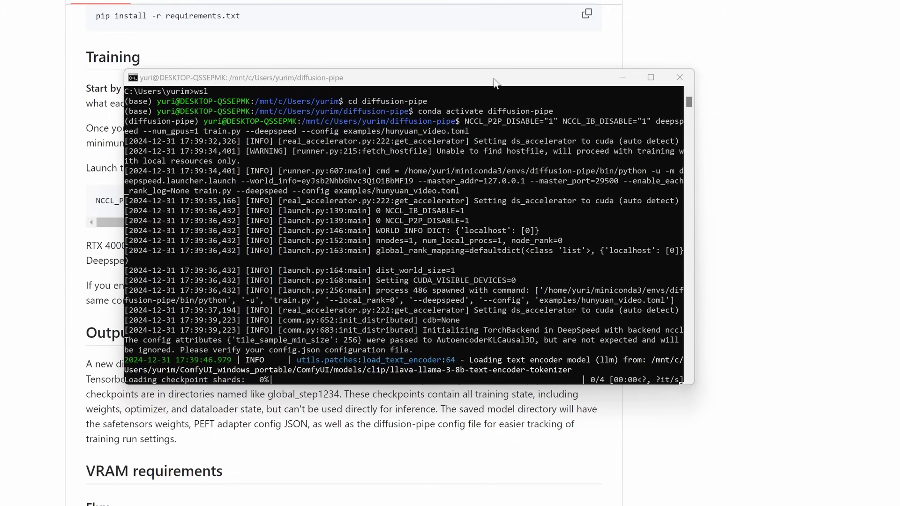
{"action": "left_click_drag", "start_coordinate": [489, 82], "coordinate": [471, 69]}
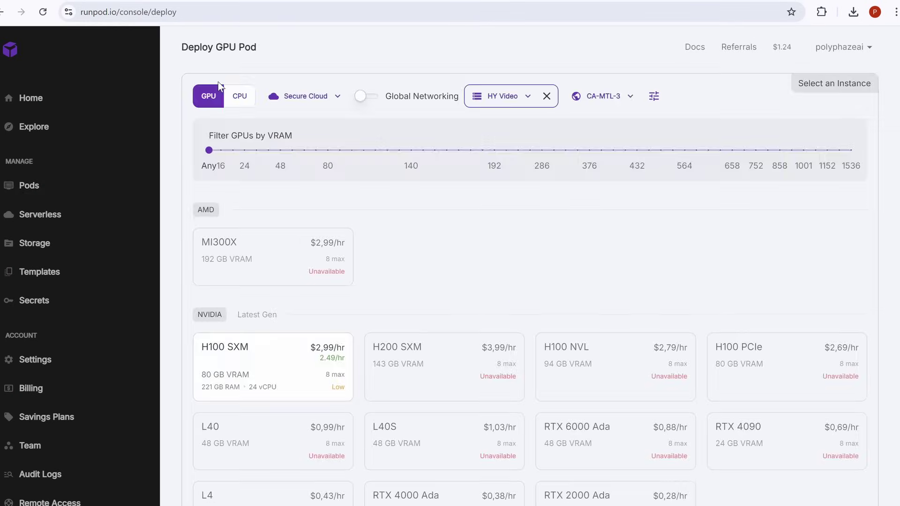
Step: Deploy an A100 PCIe pod on Spot pricing and expand its card to see the logs
{"action": "scroll", "coordinate": [293, 428], "scroll_direction": "down", "scroll_amount": 1}
{"action": "scroll", "coordinate": [292, 429], "scroll_direction": "down", "scroll_amount": 3}
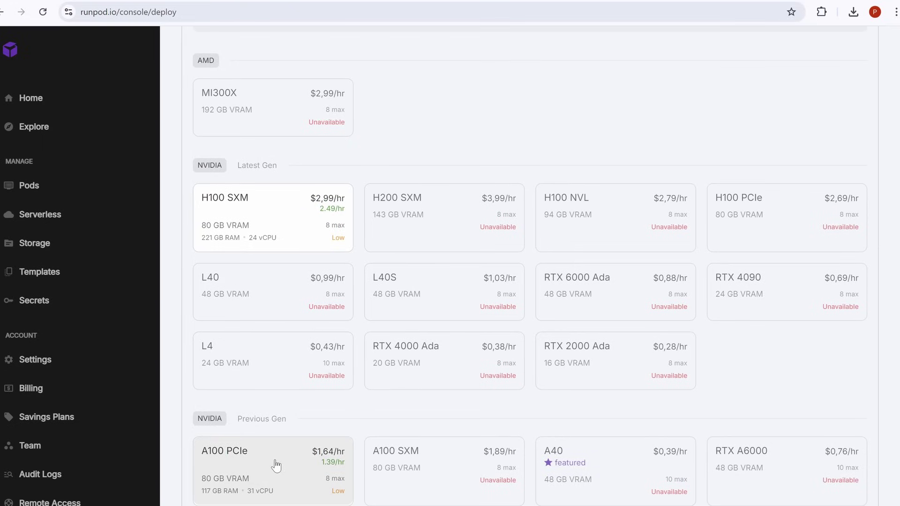
{"action": "left_click", "coordinate": [276, 465]}
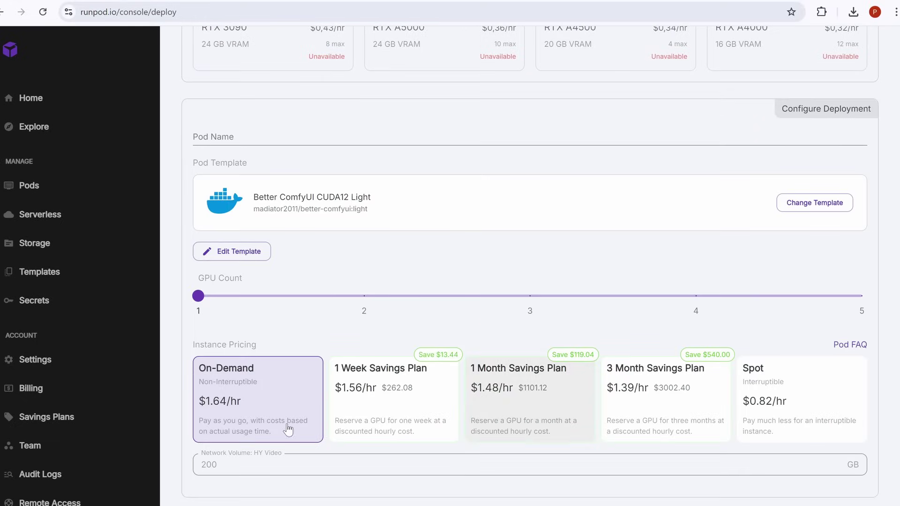
{"action": "left_click", "coordinate": [798, 424]}
{"action": "scroll", "coordinate": [558, 477], "scroll_direction": "down", "scroll_amount": 2}
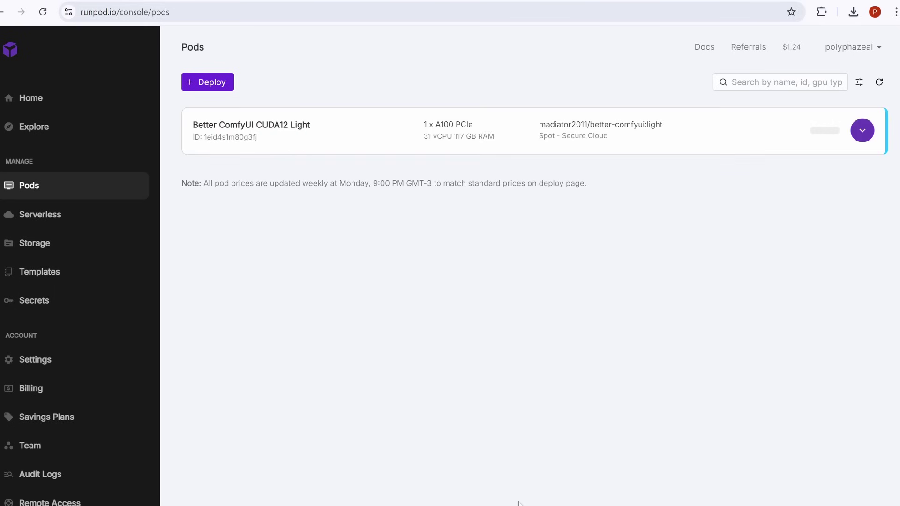
{"action": "left_click", "coordinate": [863, 131]}
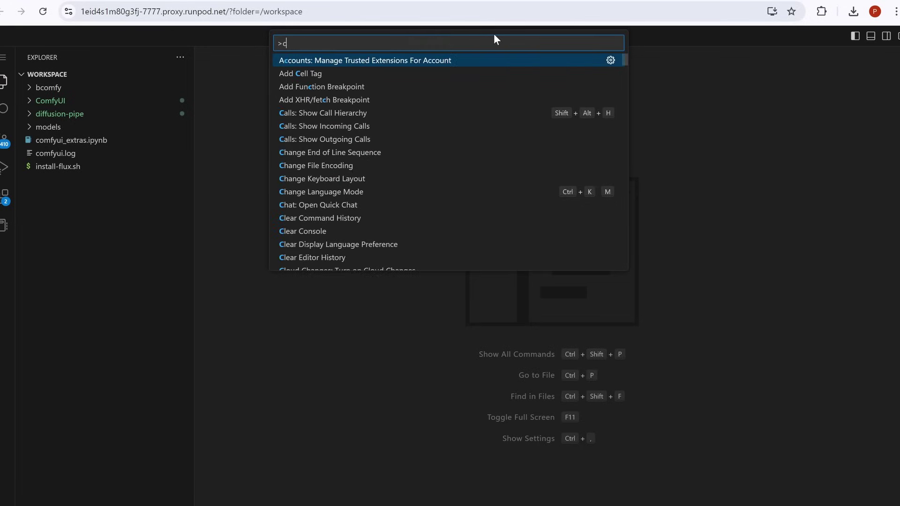
Step: Open a new terminal in the pod's VS Code workspace with a clear prompt
{"action": "type", "text": "ter"}
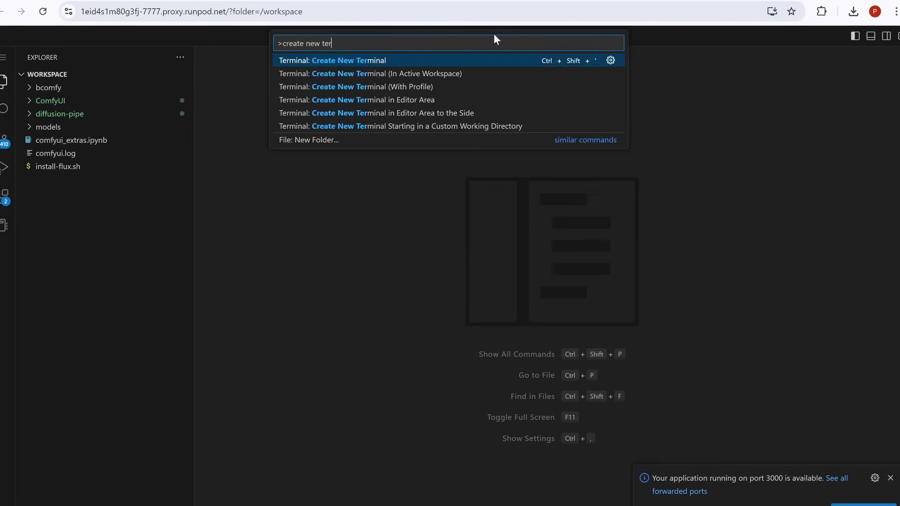
{"action": "left_click", "coordinate": [358, 67]}
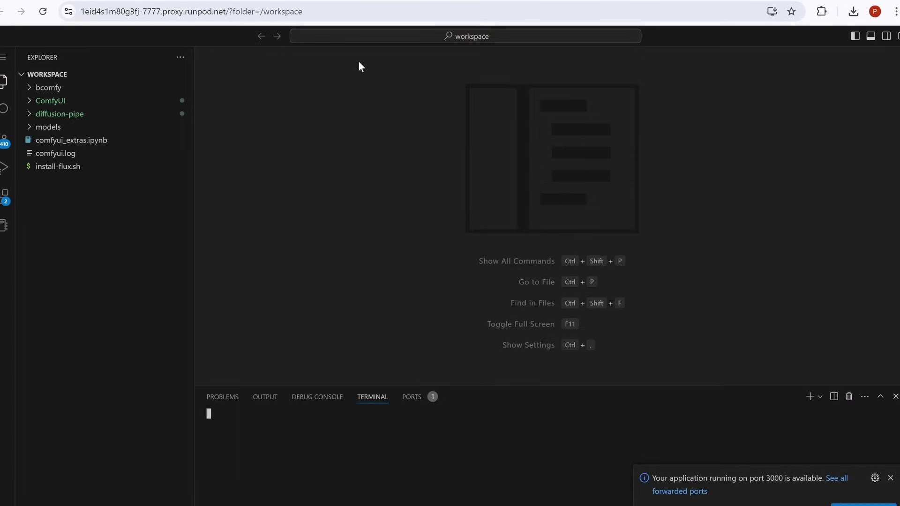
{"action": "left_click_drag", "start_coordinate": [156, 319], "coordinate": [444, 321]}
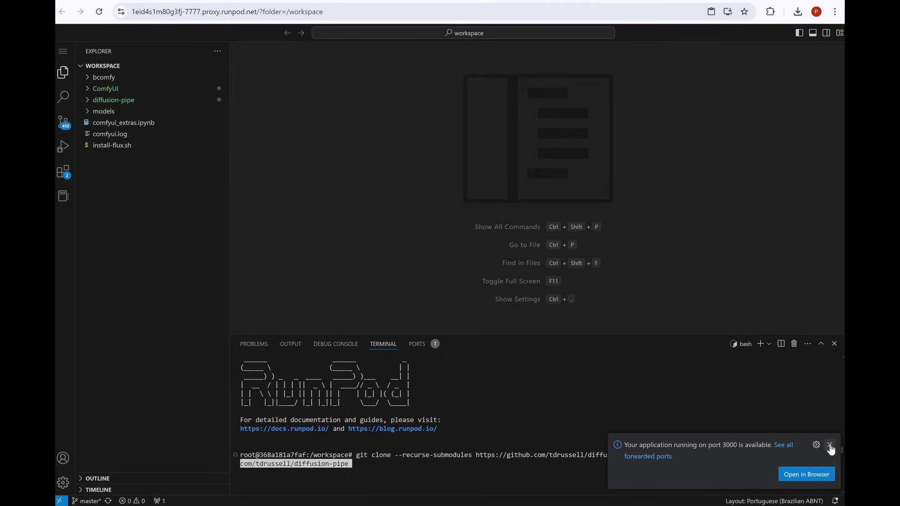
{"action": "left_click", "coordinate": [831, 445]}
{"action": "key", "text": "ctrl+u"}
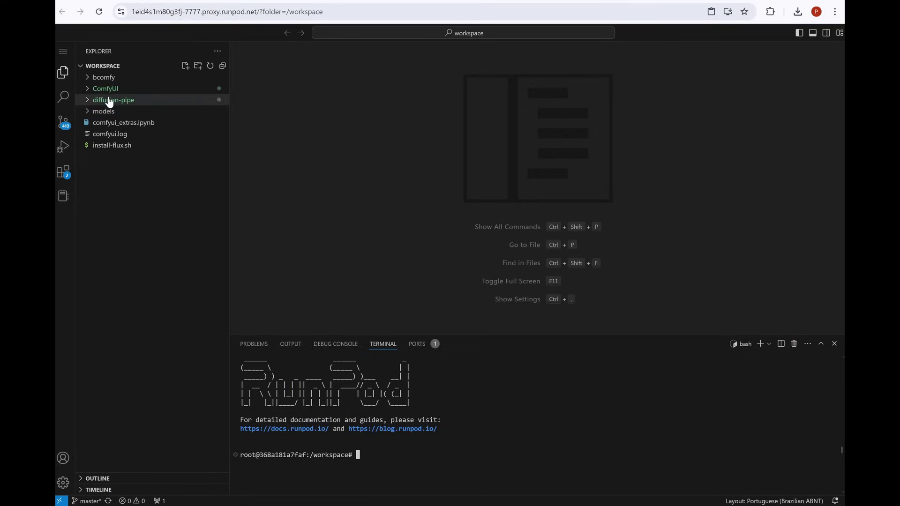
Step: Run apt update, a full upgrade, and install git-lfs, wget, python3-dev and build-essential
{"action": "type", "text": "apt update"}
{"action": "key", "text": "Return"}
{"action": "key", "text": "ctrl+v"}
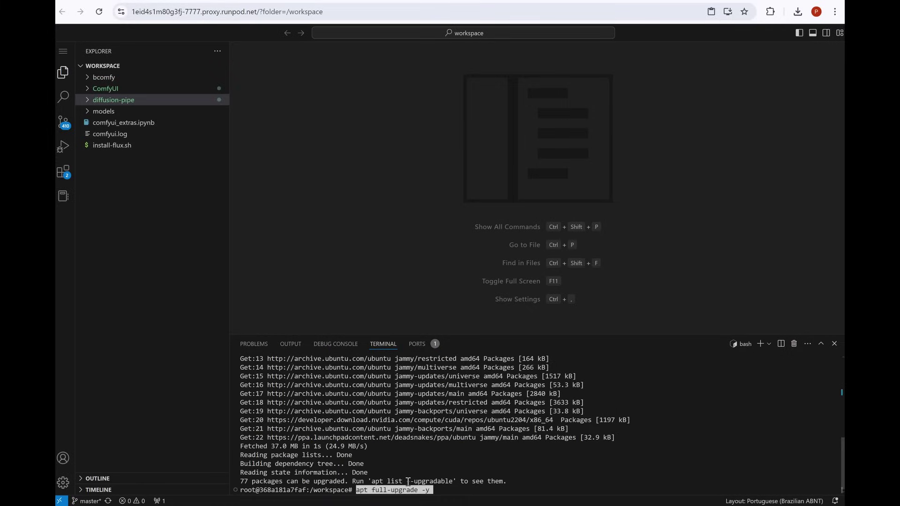
{"action": "key", "text": "Return"}
{"action": "key", "text": "ctrl+v"}
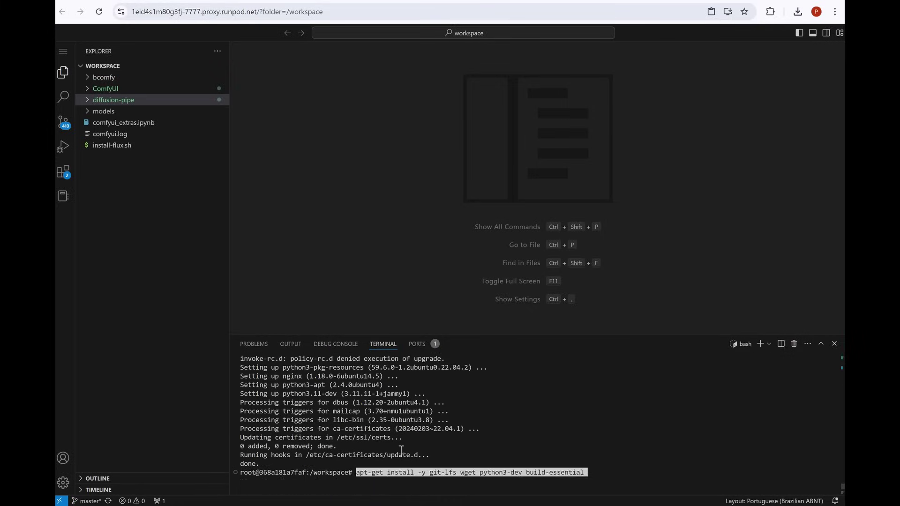
{"action": "key", "text": "Return"}
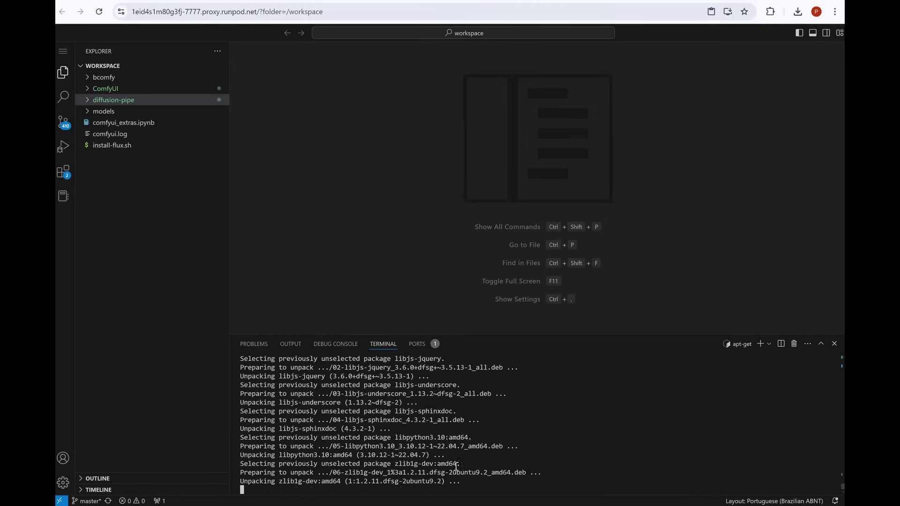
Step: Confirm the pod has an A100 GPU and the CUDA 12.1 compiler with nvidia-smi and nvcc
{"action": "key", "text": "ctrl+v"}
{"action": "key", "text": "Return"}
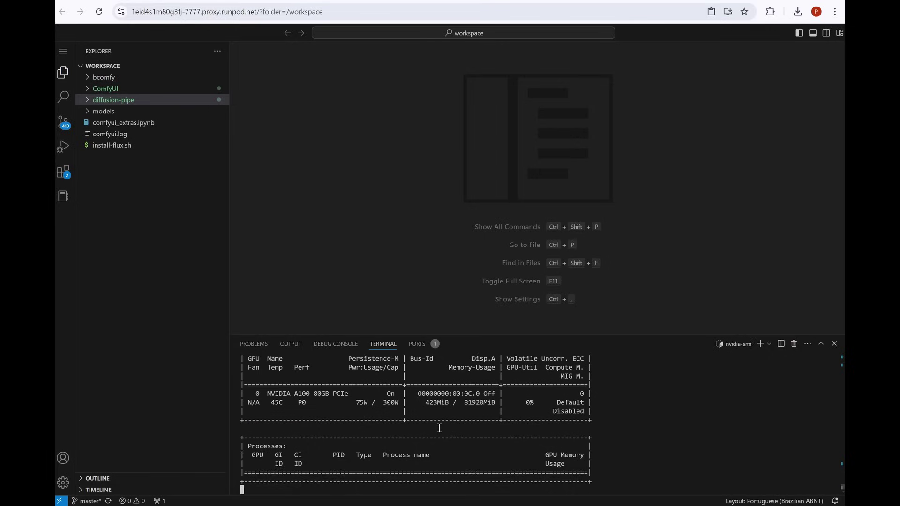
{"action": "scroll", "coordinate": [436, 424], "scroll_direction": "up", "scroll_amount": 1}
{"action": "left_click_drag", "start_coordinate": [267, 420], "coordinate": [349, 423]}
{"action": "scroll", "coordinate": [351, 403], "scroll_direction": "down", "scroll_amount": 1}
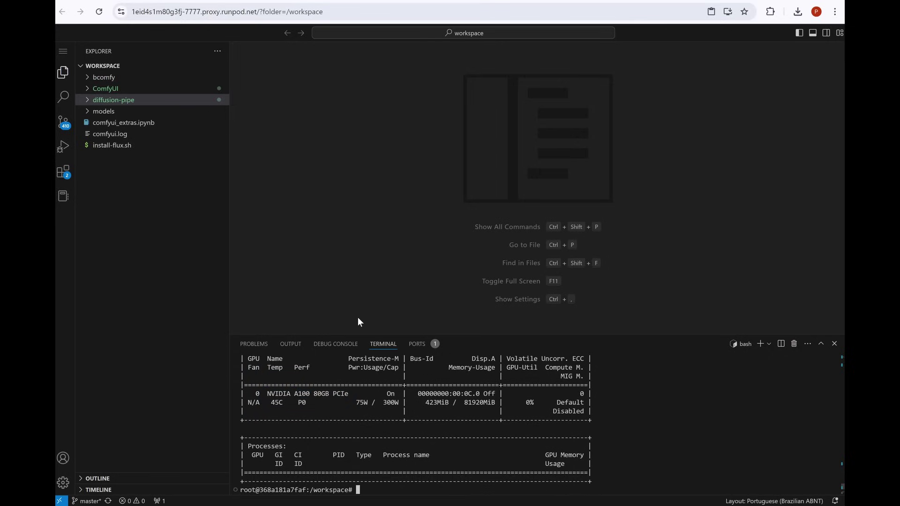
{"action": "key", "text": "ctrl+v"}
{"action": "key", "text": "Return"}
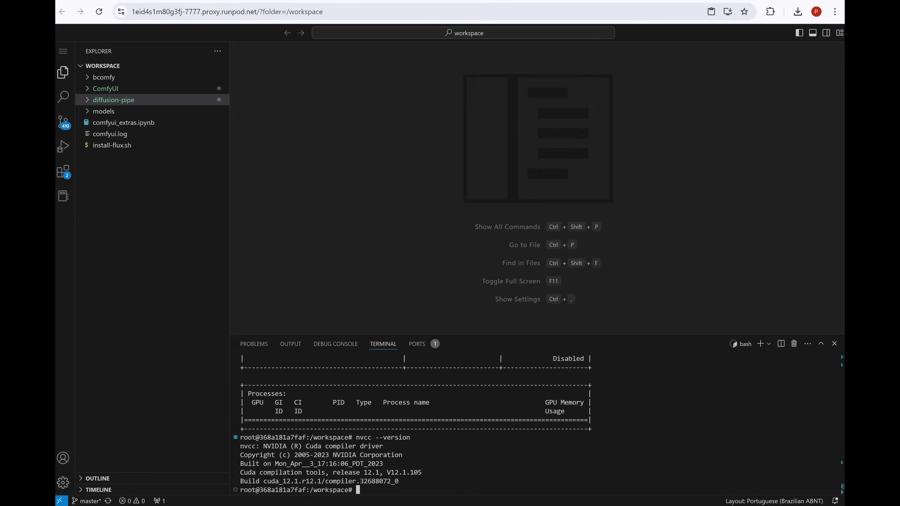
{"action": "left_click_drag", "start_coordinate": [240, 482], "coordinate": [297, 484]}
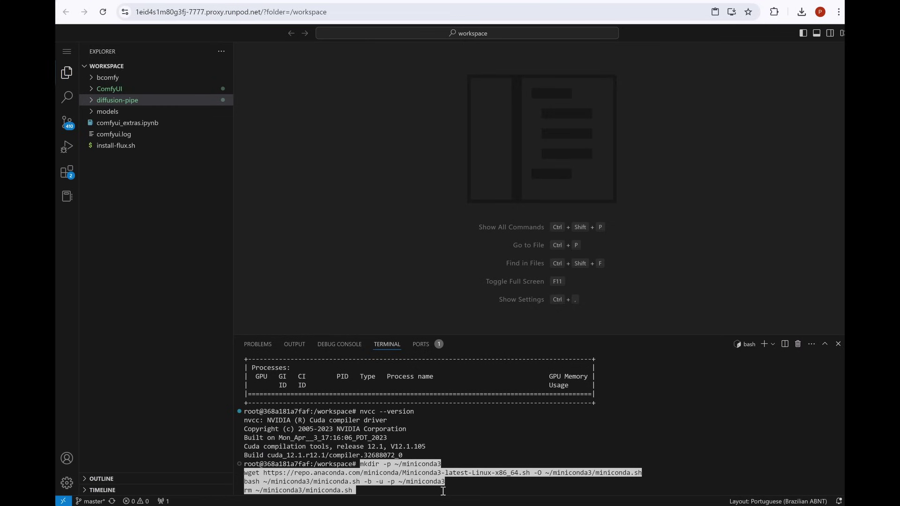
Step: Install and activate Miniconda, run conda init --all, and cd into diffusion-pipe
{"action": "key", "text": "Return"}
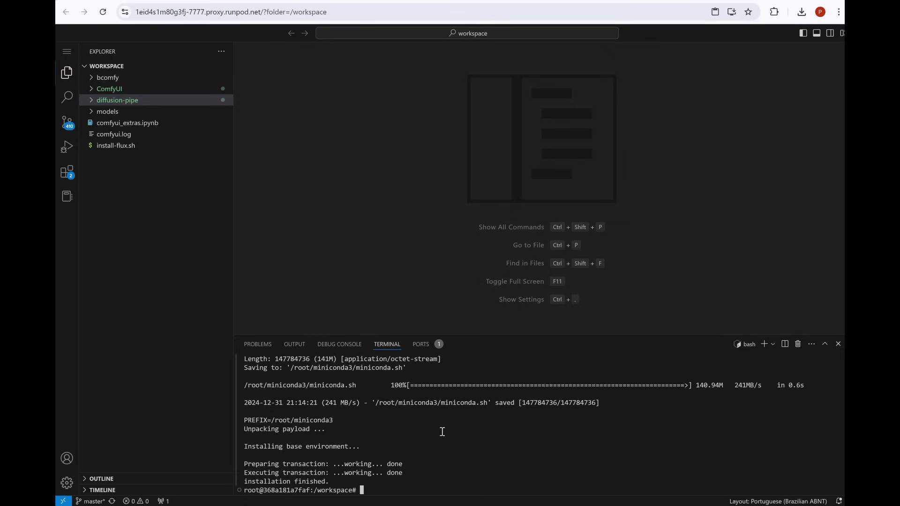
{"action": "key", "text": "ctrl+v"}
{"action": "key", "text": "Return"}
{"action": "type", "text": "conda init --all"}
{"action": "key", "text": "Return"}
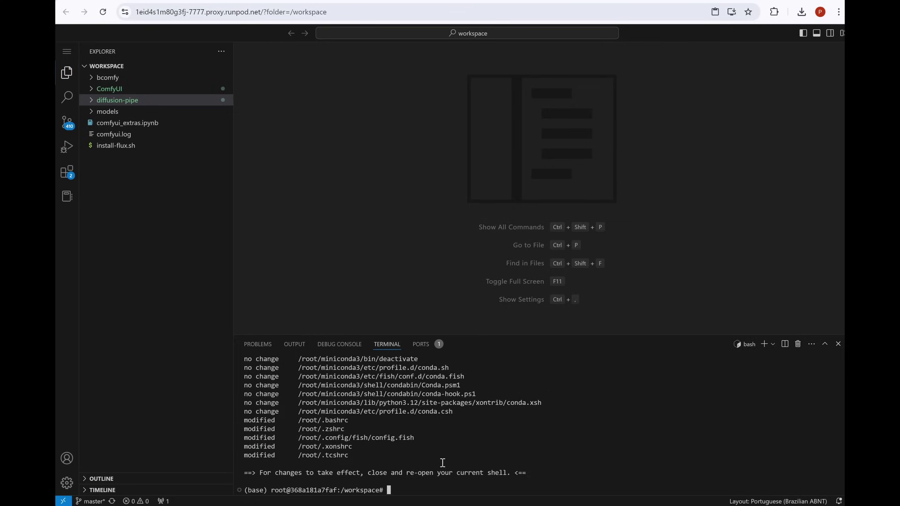
{"action": "type", "text": "cd diffusion-pipe"}
{"action": "key", "text": "Return"}
Step: Create and activate the Python 3.12 diffusion-pipe environment and install PyTorch 2.4.1 for CUDA 12.1
{"action": "key", "text": "ctrl+v"}
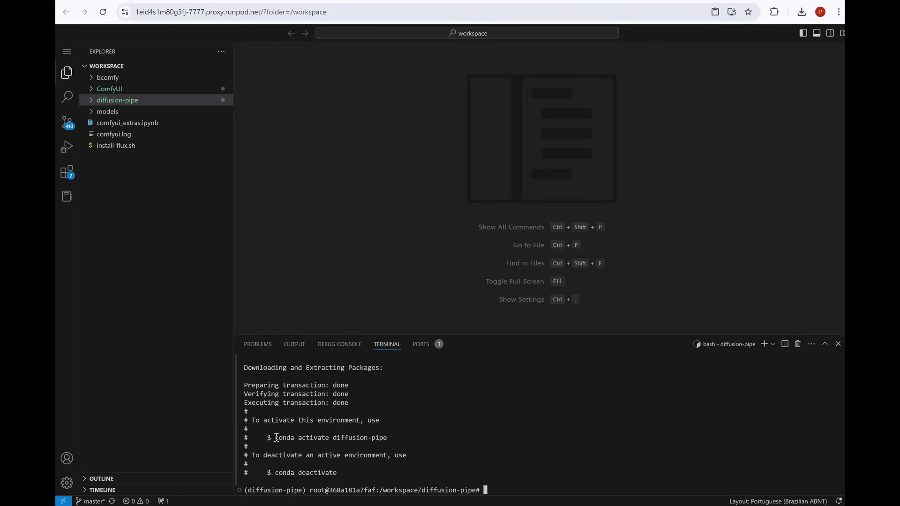
{"action": "left_click_drag", "start_coordinate": [275, 437], "coordinate": [387, 437]}
{"action": "key", "text": "ctrl+c"}
{"action": "key", "text": "ctrl+v"}
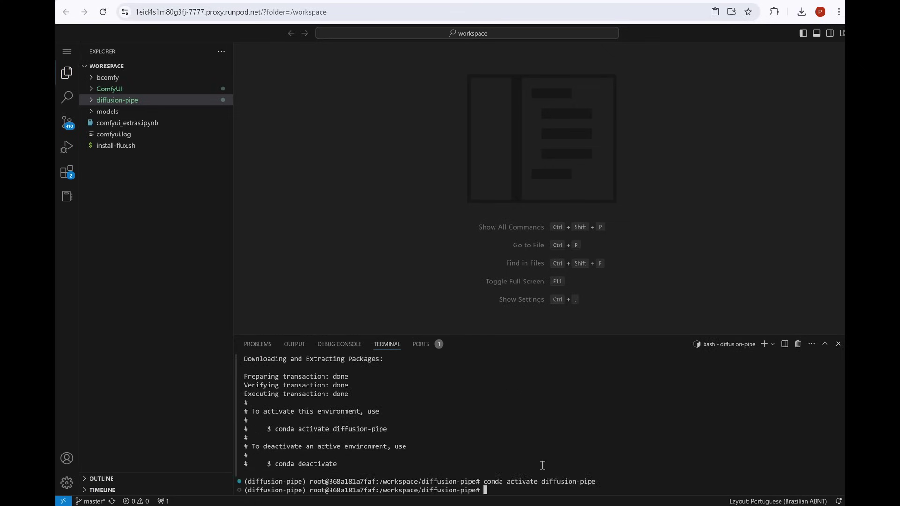
{"action": "key", "text": "Return"}
{"action": "key", "text": "ctrl+v"}
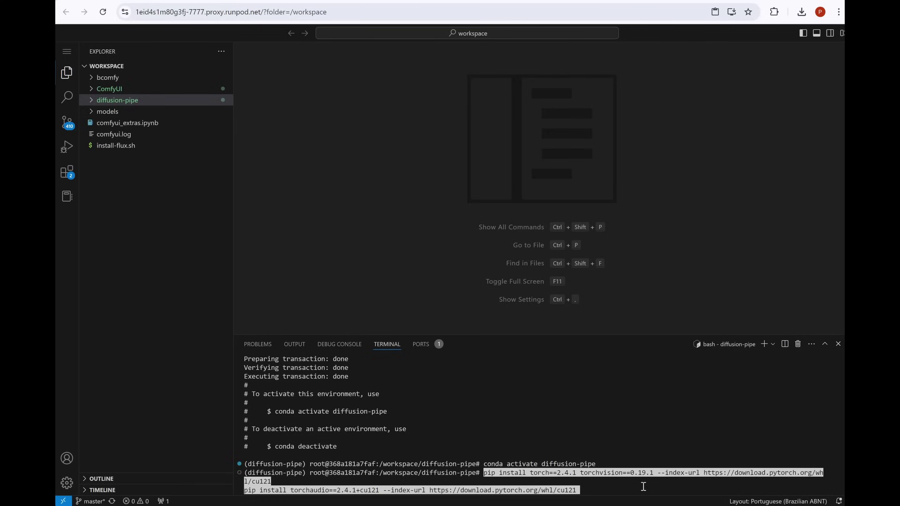
{"action": "key", "text": "Return"}
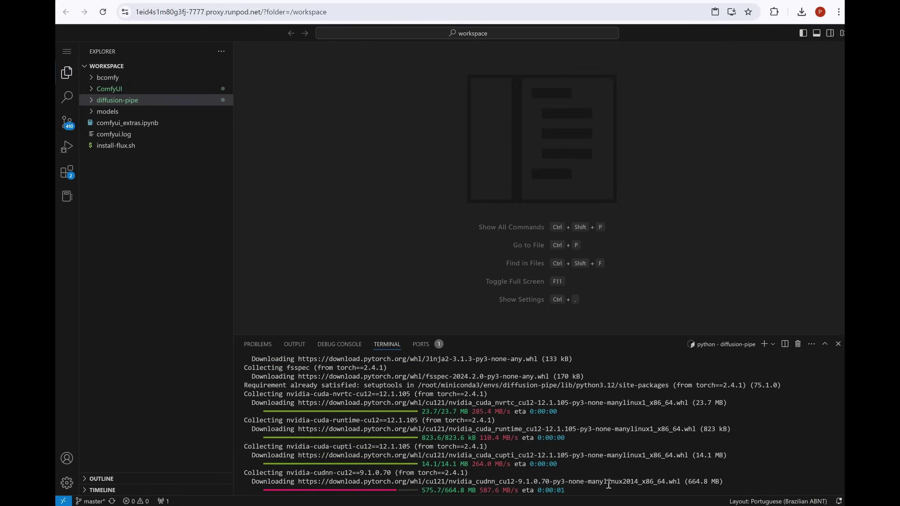
{"action": "left_click", "coordinate": [92, 112]}
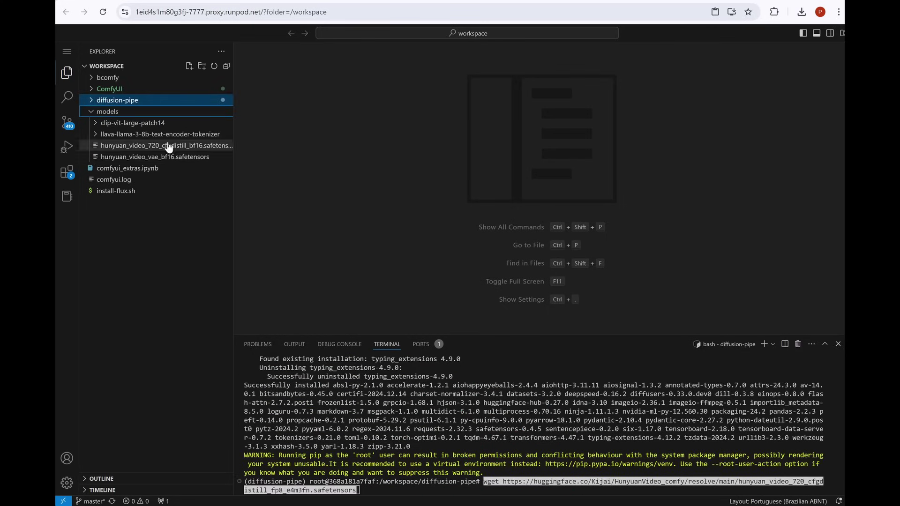
Step: Inspect the hunyuan_video_720 model, the VAE bf16 file and the clip-vit-large-patch14 folder
{"action": "left_click", "coordinate": [168, 146]}
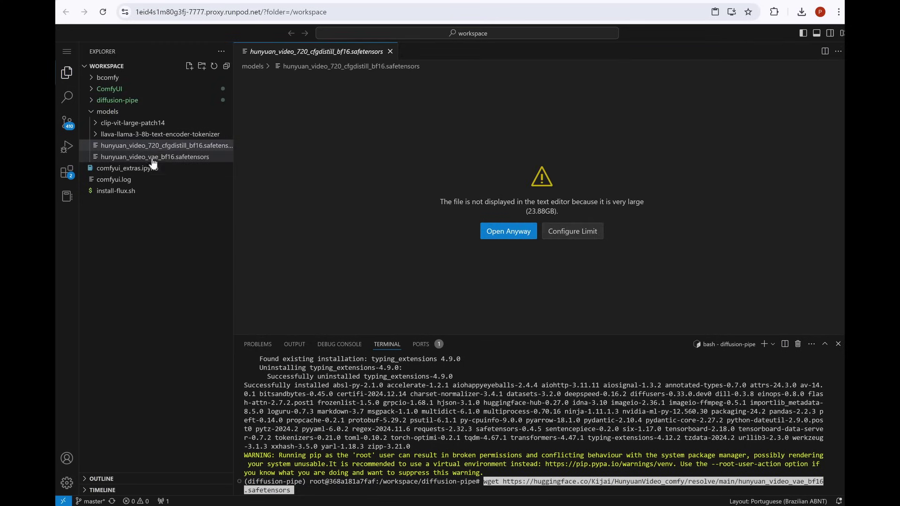
{"action": "left_click", "coordinate": [174, 158]}
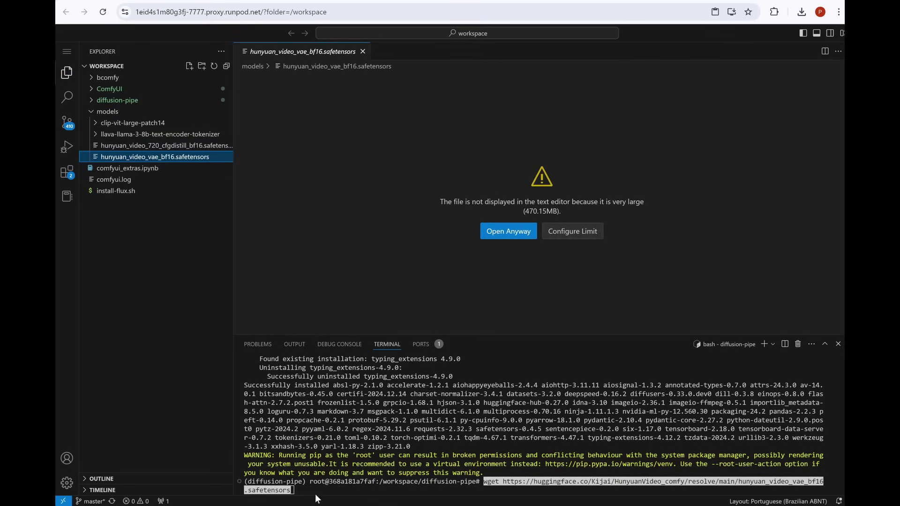
{"action": "key", "text": "ctrl+v"}
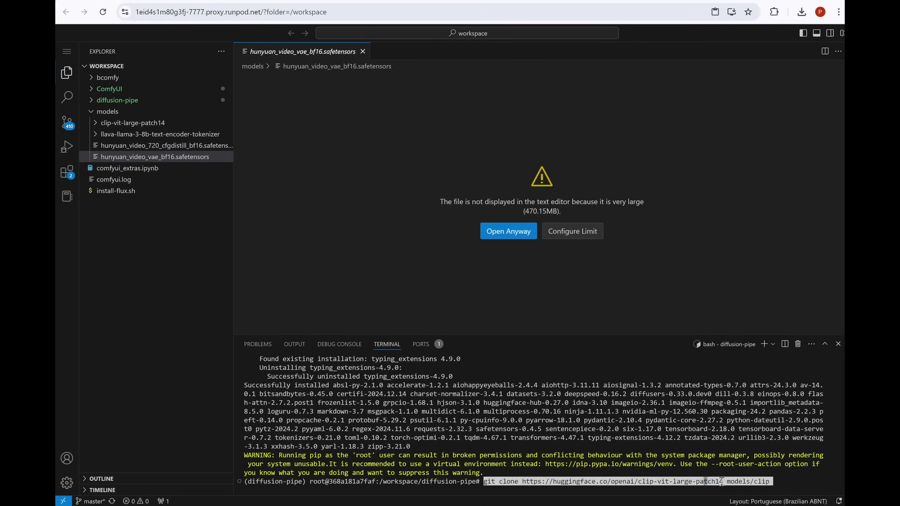
{"action": "key", "text": "ctrl+shift+e"}
{"action": "left_click", "coordinate": [156, 128]}
{"action": "key", "text": "ctrl+v"}
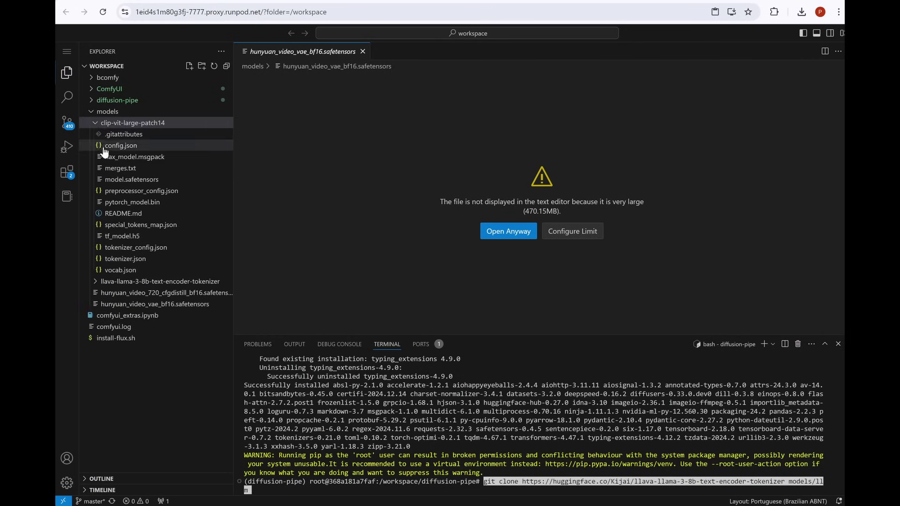
Step: Check the llava-llama-3-8b tokenizer files, then browse diffusion-pipe and its train02 folder
{"action": "left_click", "coordinate": [101, 124]}
{"action": "left_click", "coordinate": [103, 135]}
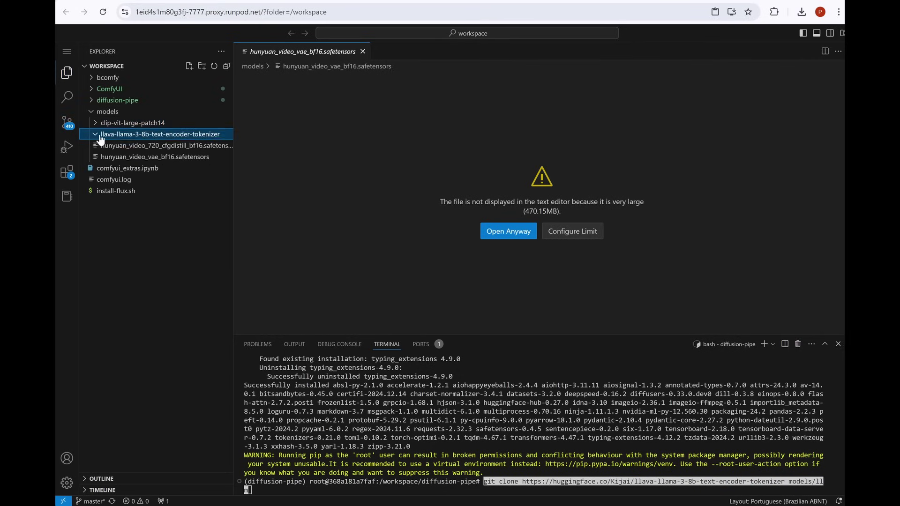
{"action": "left_click", "coordinate": [95, 135]}
{"action": "key", "text": "ctrl+u"}
{"action": "left_click", "coordinate": [117, 100]}
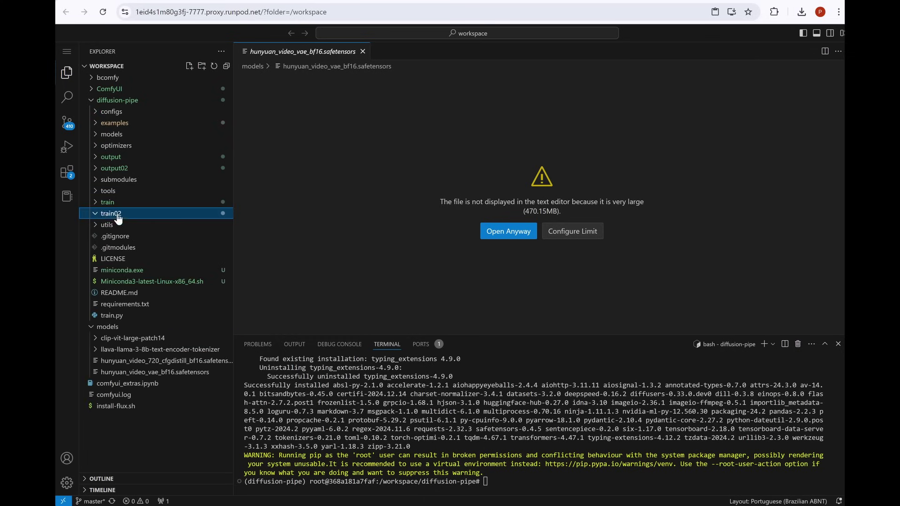
{"action": "left_click", "coordinate": [113, 213]}
Step: Expand output02's 20241230_19-03-15 run to epoch10 and highlight the step 1 loss line
{"action": "left_click", "coordinate": [106, 212]}
{"action": "left_click", "coordinate": [96, 190]}
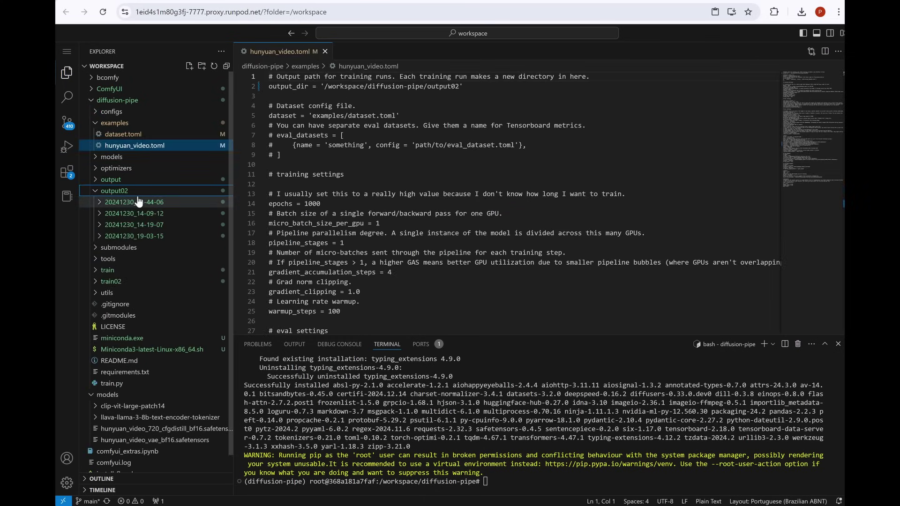
{"action": "left_click", "coordinate": [96, 180]}
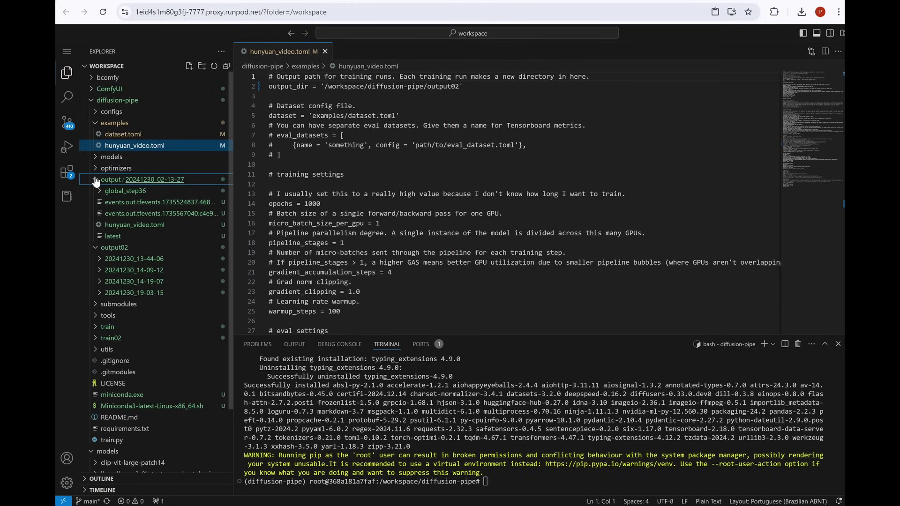
{"action": "left_click", "coordinate": [96, 180]}
{"action": "left_click", "coordinate": [96, 237]}
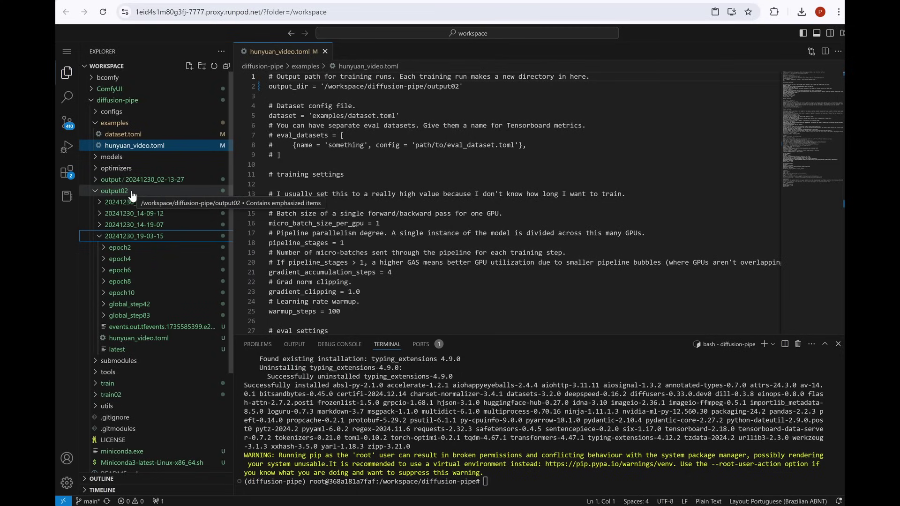
{"action": "left_click_drag", "start_coordinate": [324, 86], "coordinate": [459, 85]}
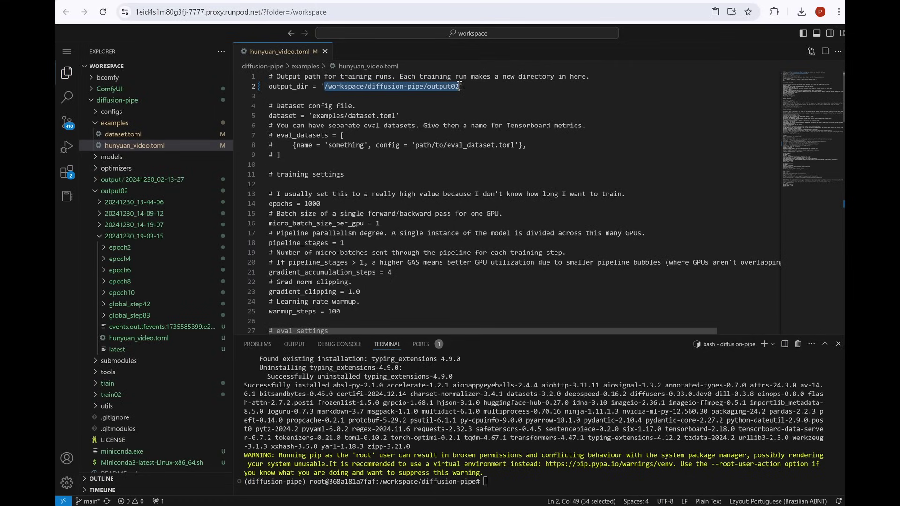
{"action": "left_click", "coordinate": [104, 294]}
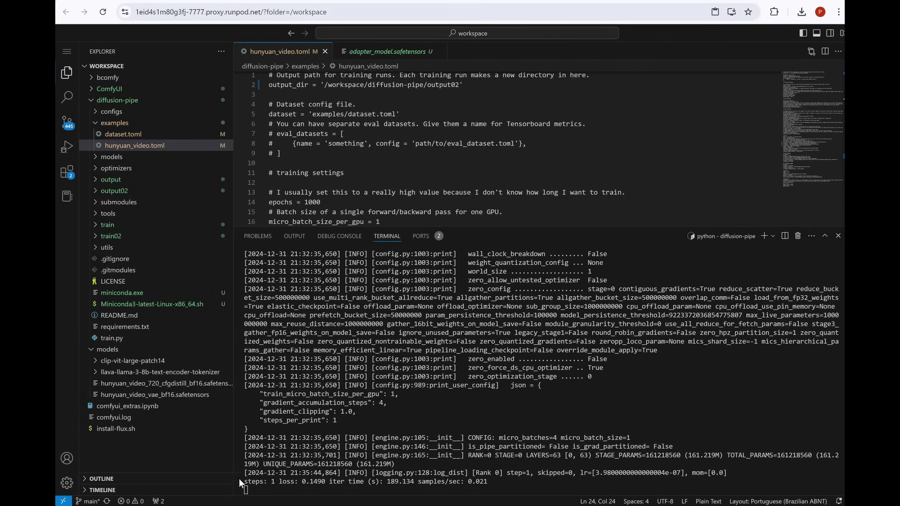
{"action": "left_click_drag", "start_coordinate": [244, 485], "coordinate": [498, 483]}
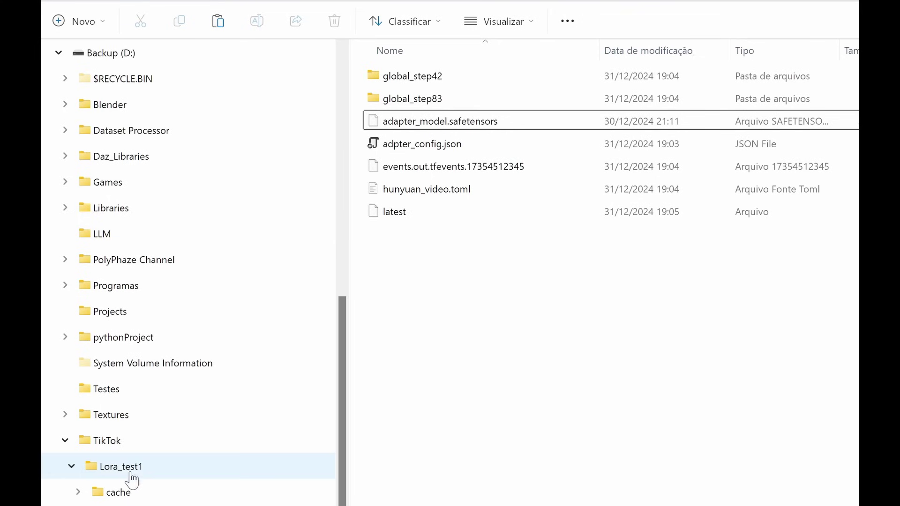
Step: Locate adapter_model.safetensors in Lora_test1's output_training run, epoch12 folder
{"action": "left_click", "coordinate": [131, 468]}
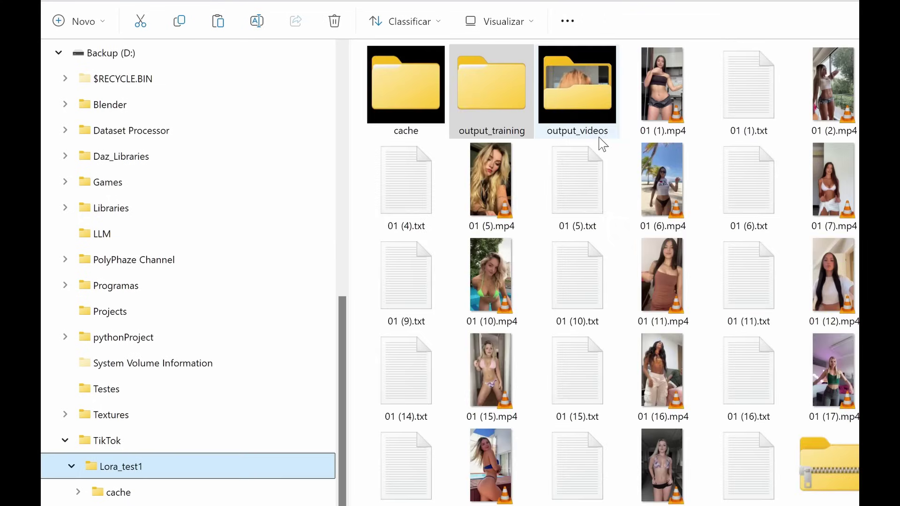
{"action": "left_click", "coordinate": [501, 100]}
{"action": "double_click", "coordinate": [500, 99]}
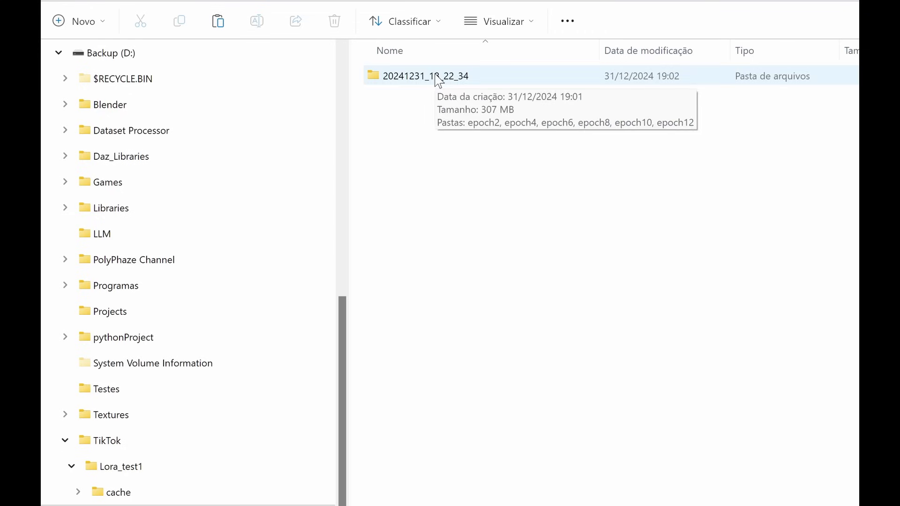
{"action": "double_click", "coordinate": [438, 77]}
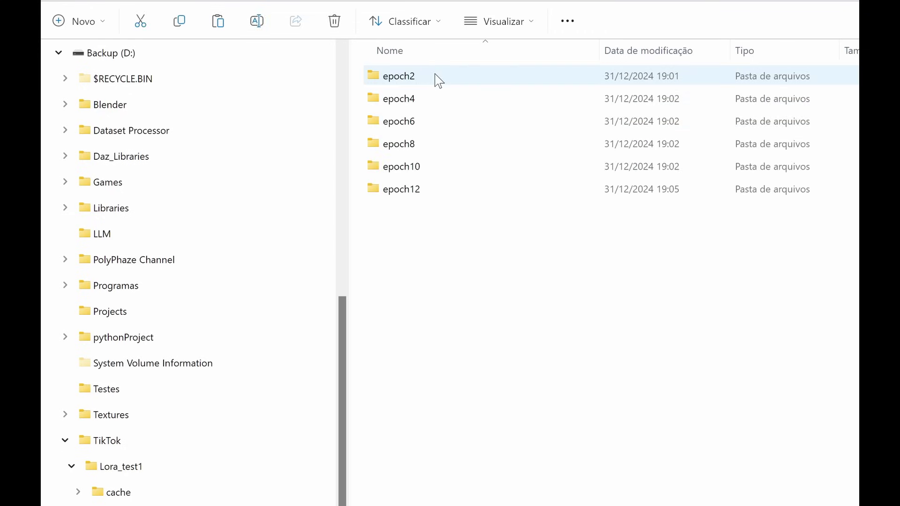
{"action": "double_click", "coordinate": [412, 192]}
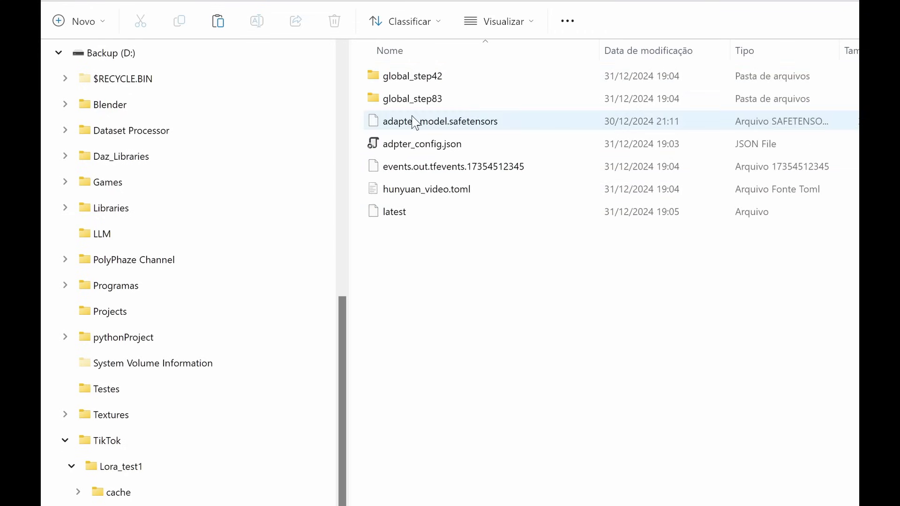
{"action": "left_click", "coordinate": [414, 123]}
{"action": "key", "text": "Down"}
{"action": "key", "text": "Down"}
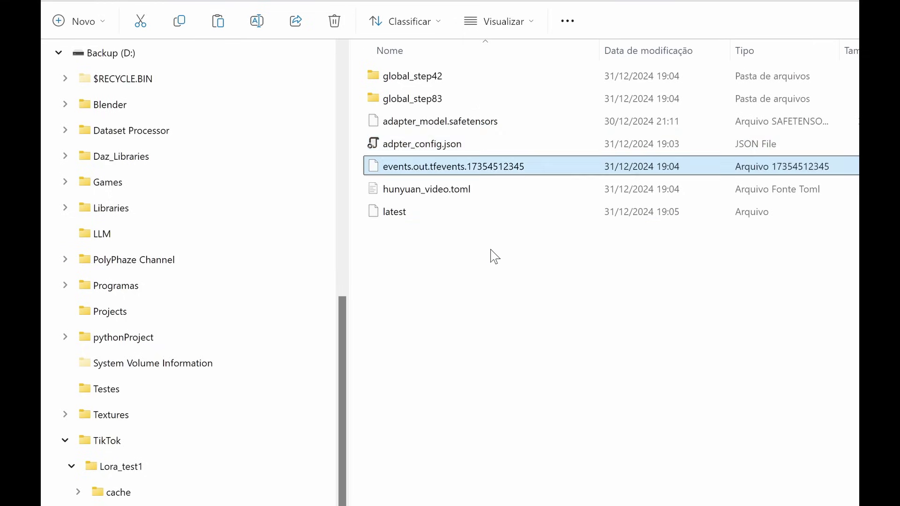
{"action": "key", "text": "Up"}
{"action": "key", "text": "Up"}
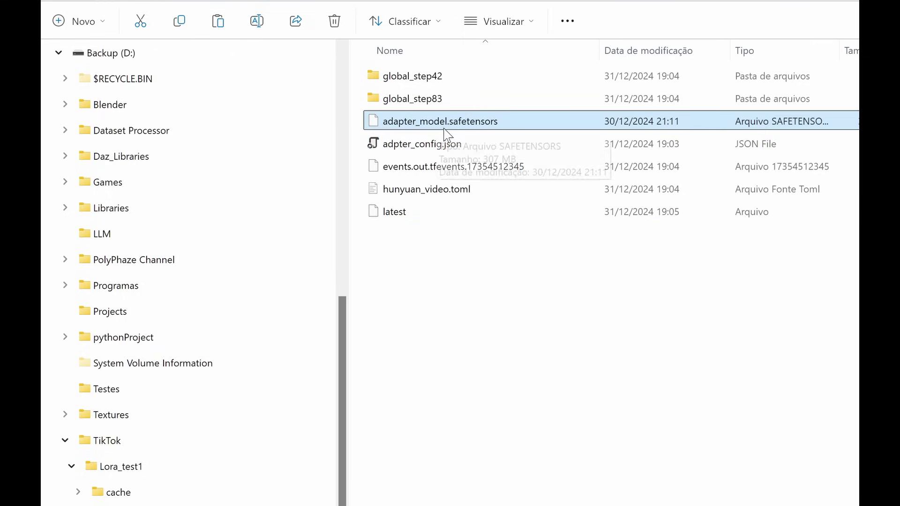
{"action": "left_click", "coordinate": [418, 146]}
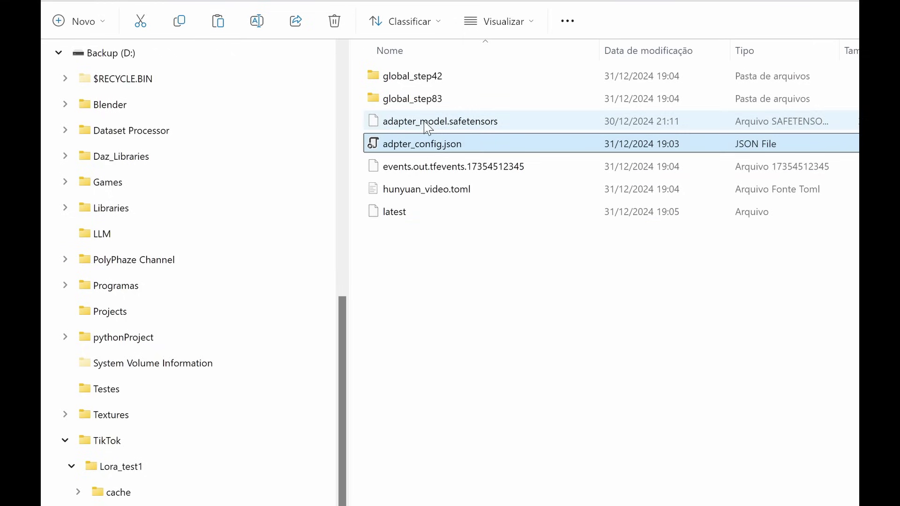
{"action": "left_click", "coordinate": [428, 127]}
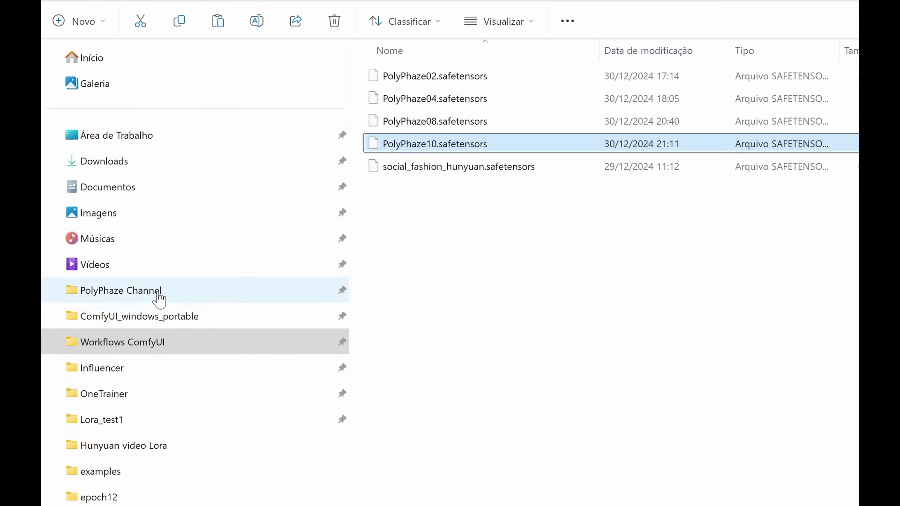
Step: Select PolyPhaze10.safetensors in the ComfyUI_windows_portable LoRA folder
{"action": "left_click", "coordinate": [129, 319]}
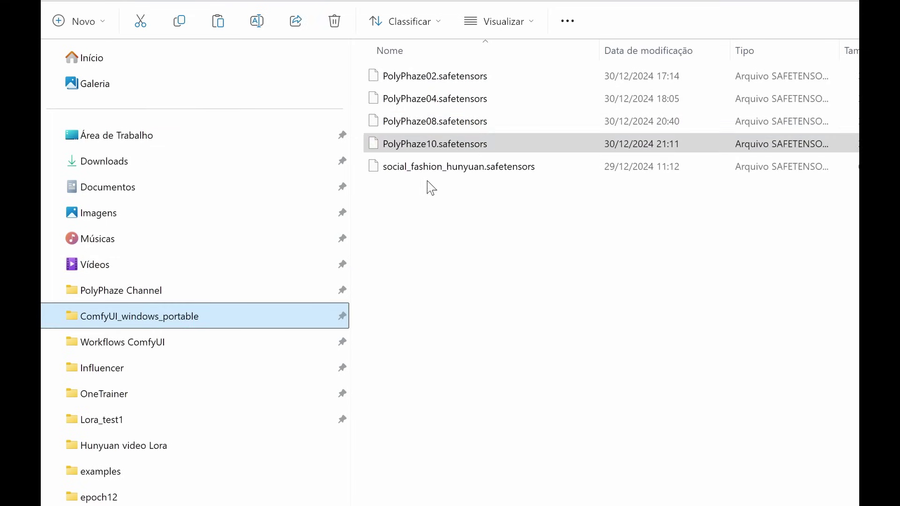
{"action": "left_click", "coordinate": [429, 123]}
{"action": "left_click", "coordinate": [435, 145]}
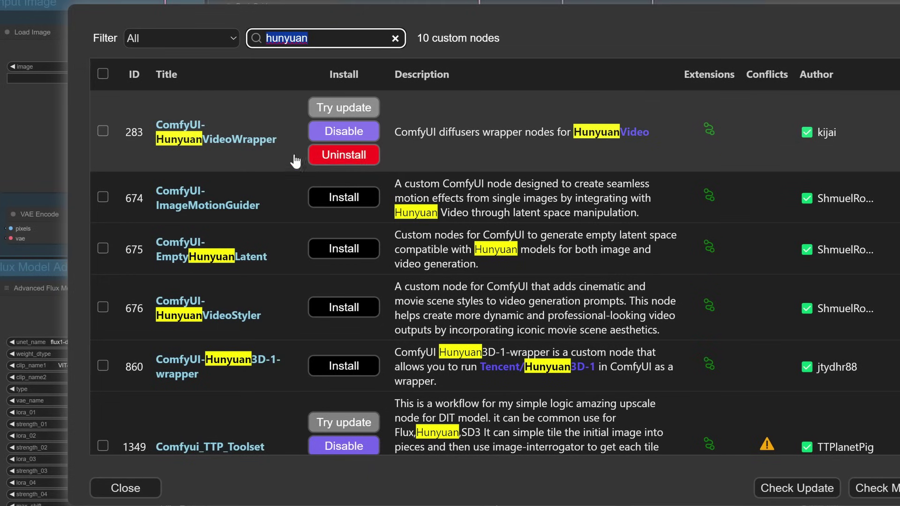
Step: Highlight ComfyUI-HunyuanVideoWrapper in the 'hunyuan' results to confirm it is installed
{"action": "left_click_drag", "start_coordinate": [278, 140], "coordinate": [155, 122]}
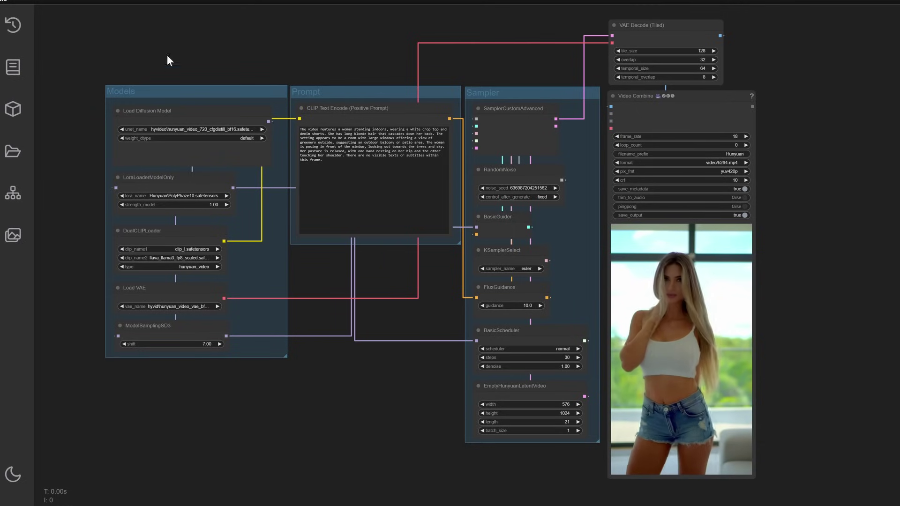
Step: Filter the LoraLoaderModelOnly list by 'polyp' and pick Hunyuan\PolyPhaze10.safetensors
{"action": "left_click_drag", "start_coordinate": [167, 55], "coordinate": [247, 59]}
{"action": "scroll", "coordinate": [243, 143], "scroll_direction": "up", "scroll_amount": 1}
{"action": "scroll", "coordinate": [242, 143], "scroll_direction": "up", "scroll_amount": 2}
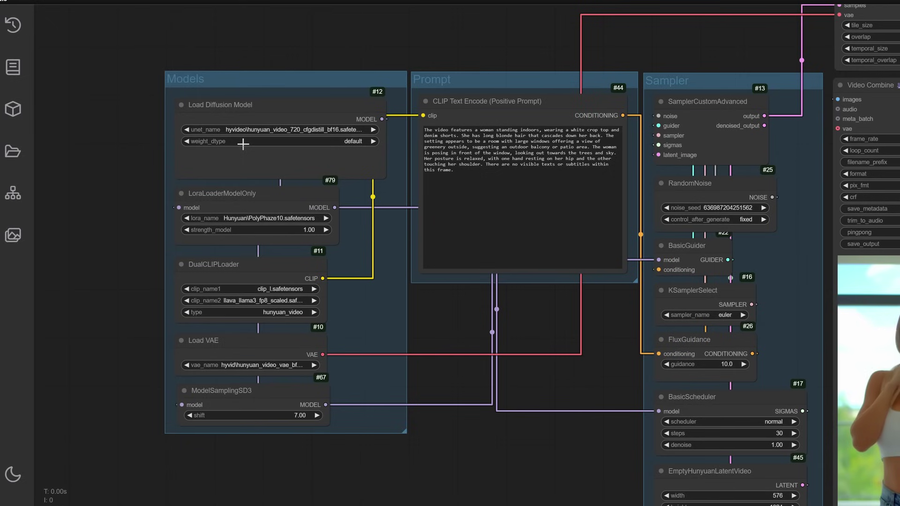
{"action": "left_click", "coordinate": [281, 216]}
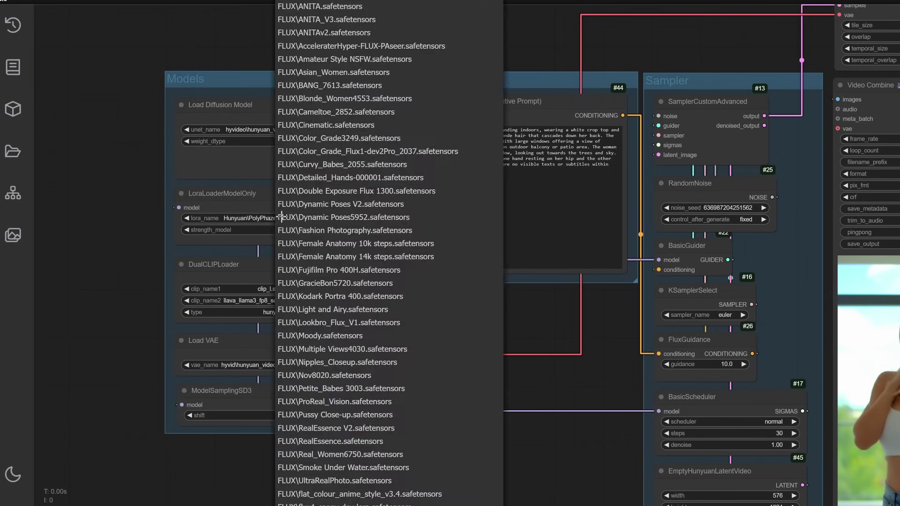
{"action": "type", "text": "poiyl"}
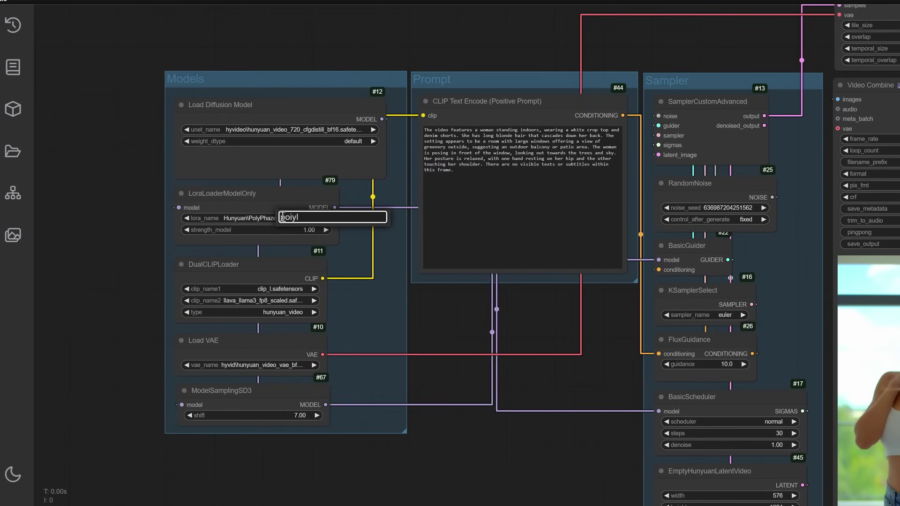
{"action": "key", "text": "BackSpace"}
{"action": "key", "text": "BackSpace"}
{"action": "key", "text": "BackSpace"}
{"action": "type", "text": "lyphaze"}
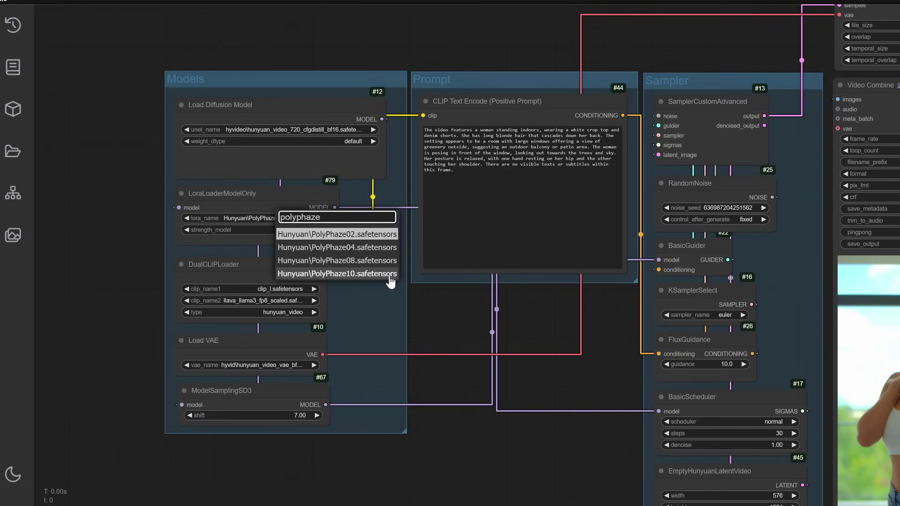
{"action": "left_click", "coordinate": [365, 273]}
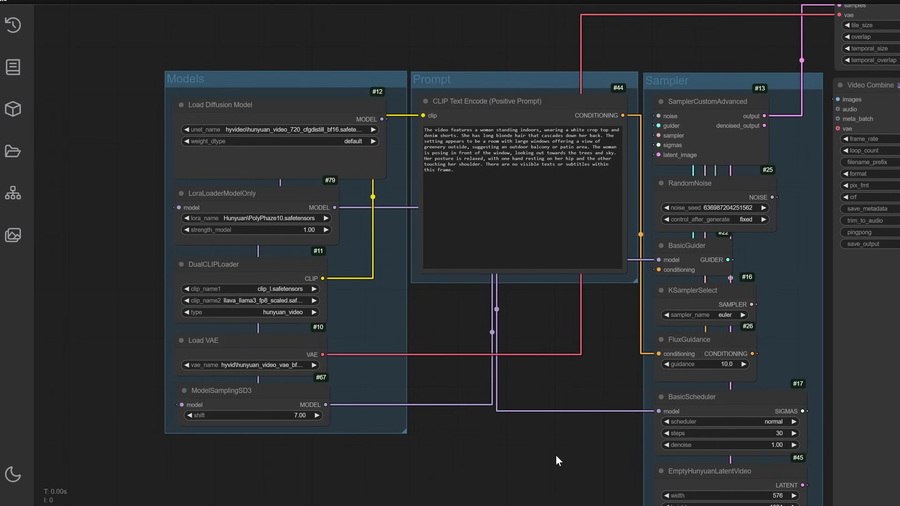
{"action": "left_click_drag", "start_coordinate": [555, 455], "coordinate": [407, 392]}
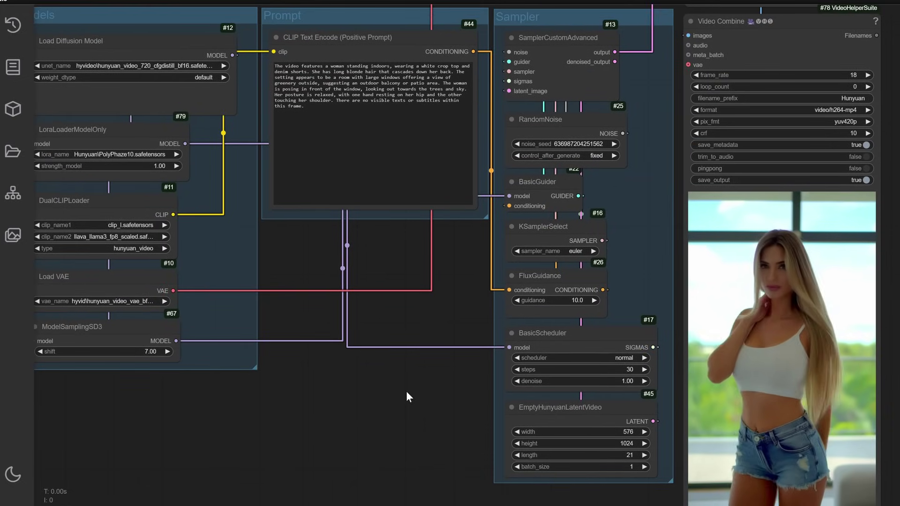
Step: Set the EmptyHunyuanLatentVideo length to 89 frames and queue the PolyPhaze10 LoRA video generation
{"action": "left_click", "coordinate": [629, 455]}
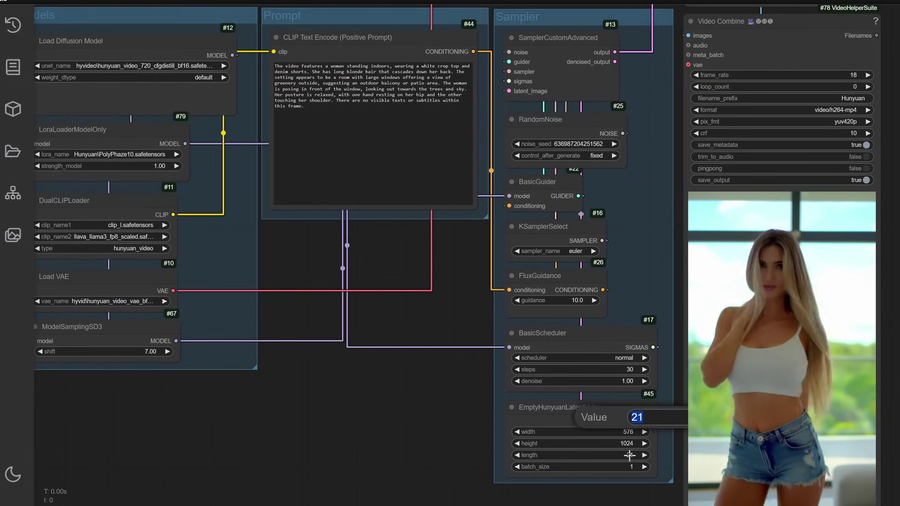
{"action": "key", "text": "Return"}
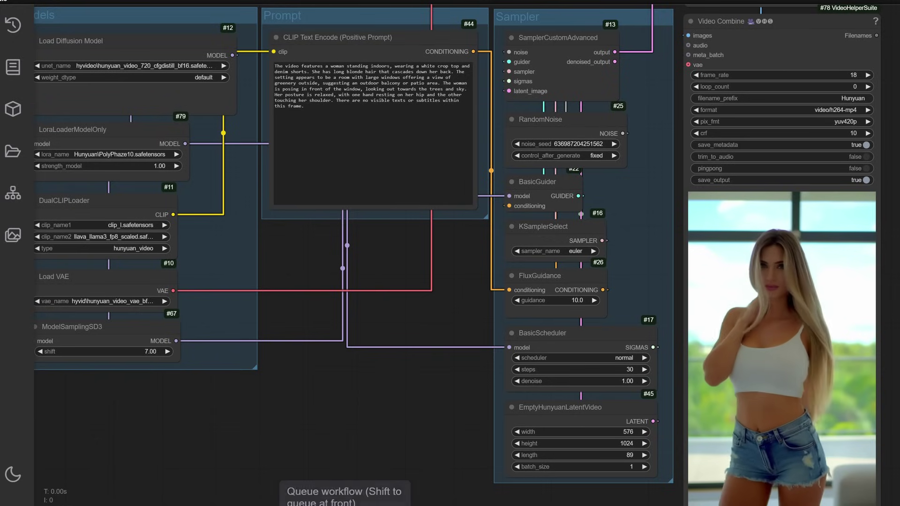
{"action": "left_click", "coordinate": [328, 500]}
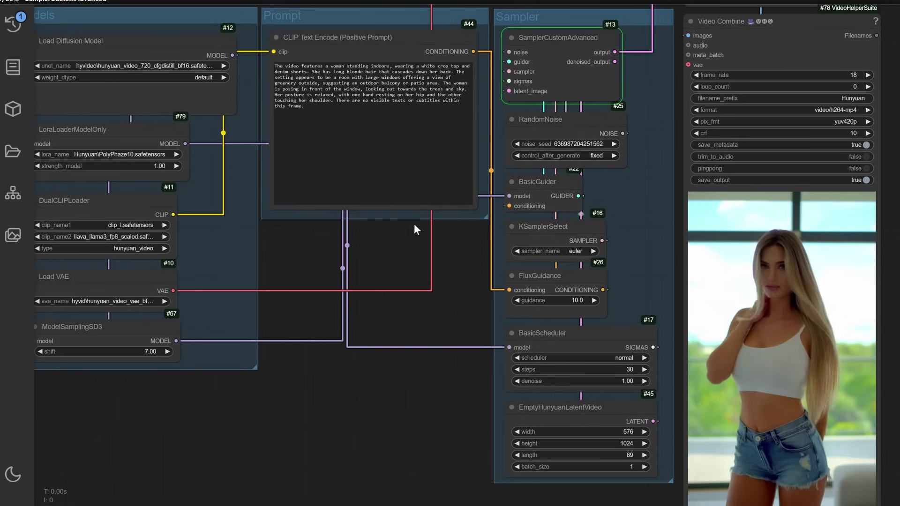
{"action": "left_click_drag", "start_coordinate": [406, 240], "coordinate": [430, 265]}
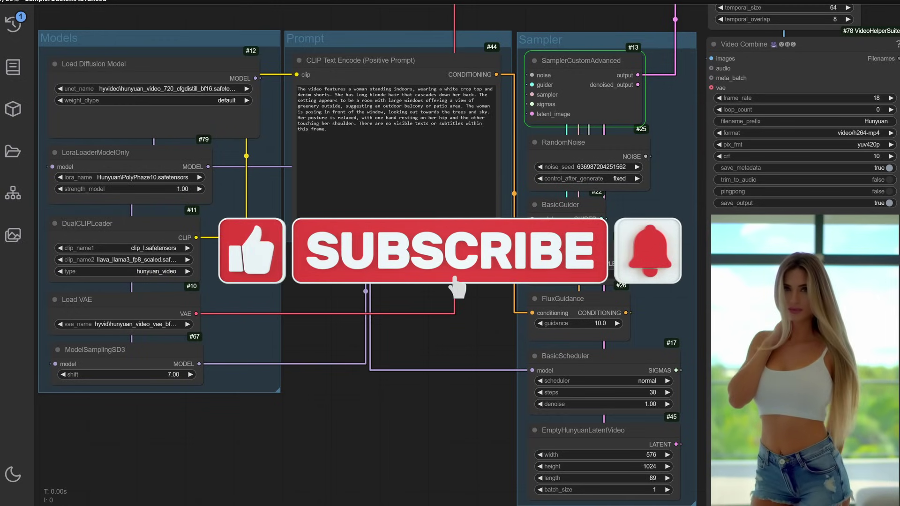
{"action": "scroll", "coordinate": [466, 255], "scroll_direction": "down", "scroll_amount": 1}
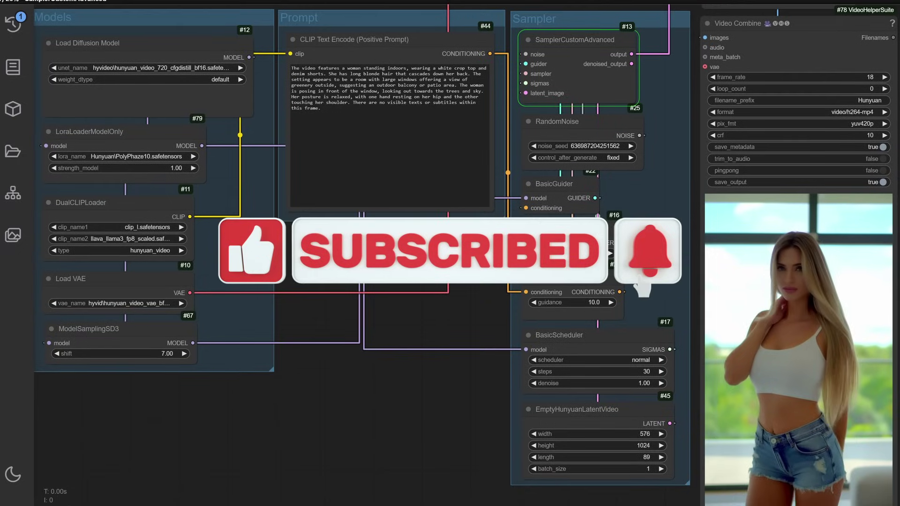